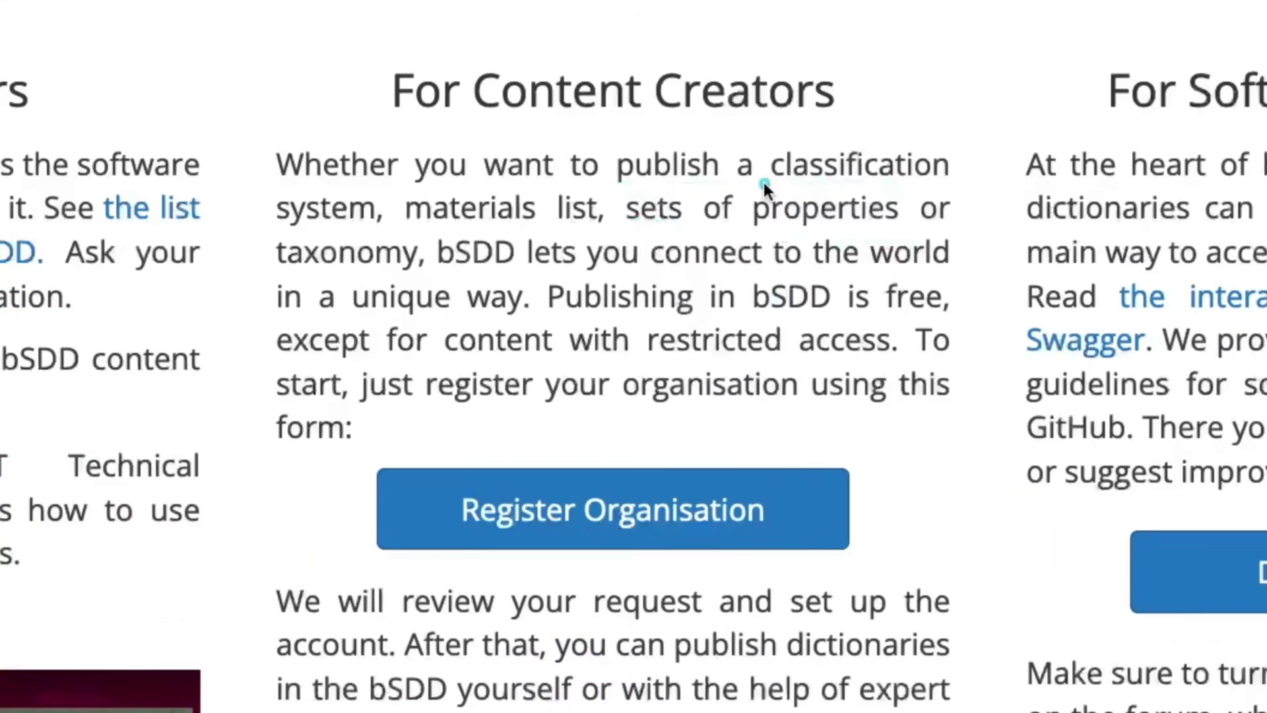
Scroll the bSDD services page back up to 'What is bSDD?' and 'Access the bSDD'.
left_click_drag(779, 158, 1014, 150)
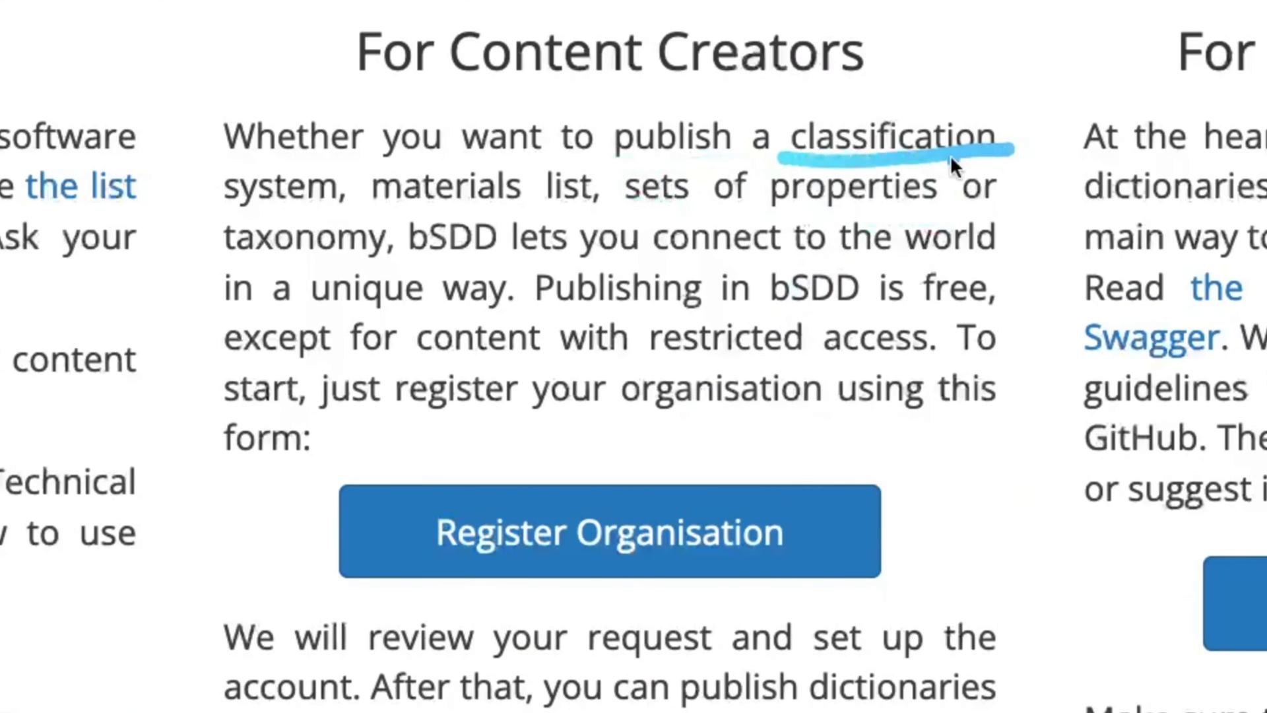
left_click_drag(250, 210, 330, 216)
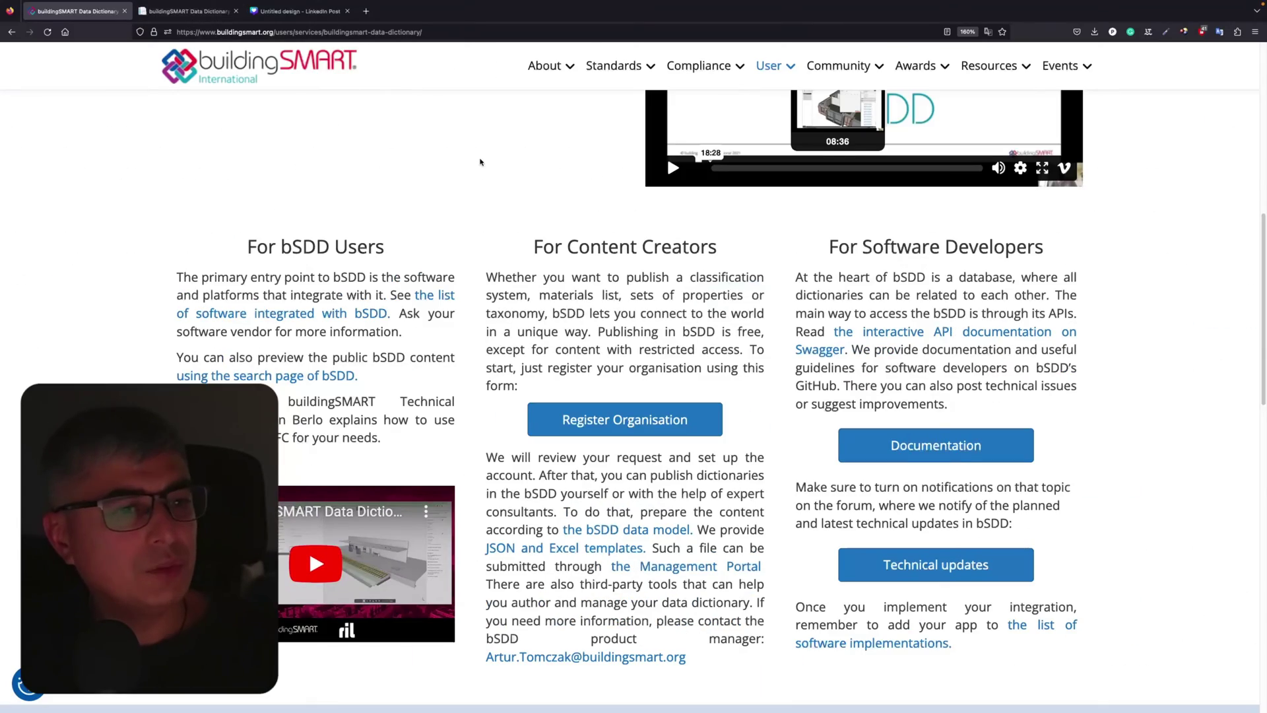
scroll(723, 327, "up", 5)
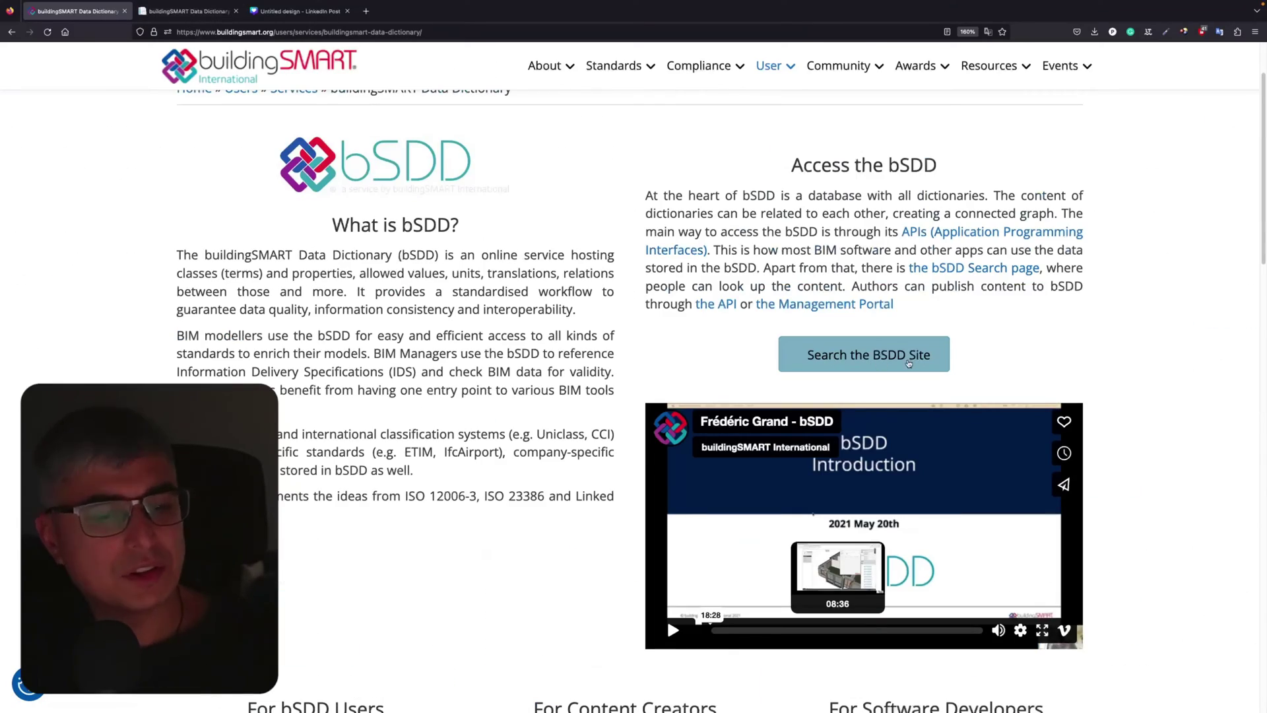
Open bSDD Search and view buildingSMART's IFC 4.3 and Workshop Dictionary domains from the organizations list.
left_click(881, 358)
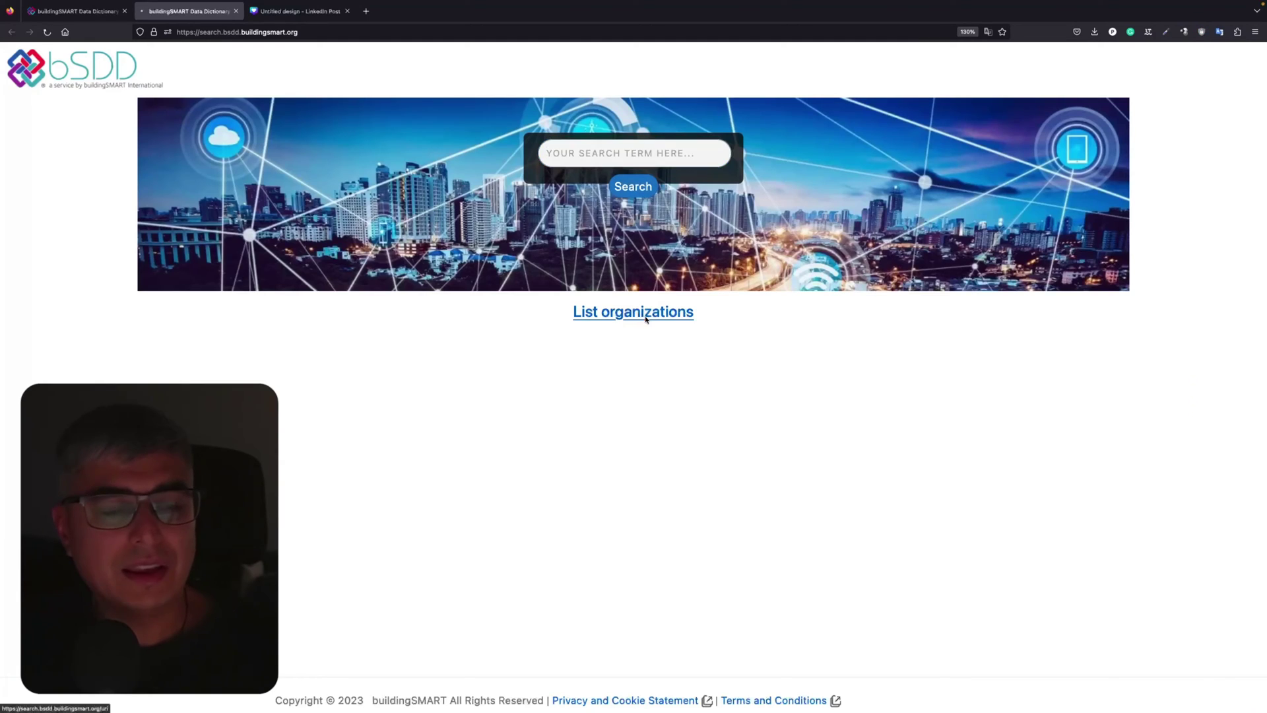
left_click(646, 317)
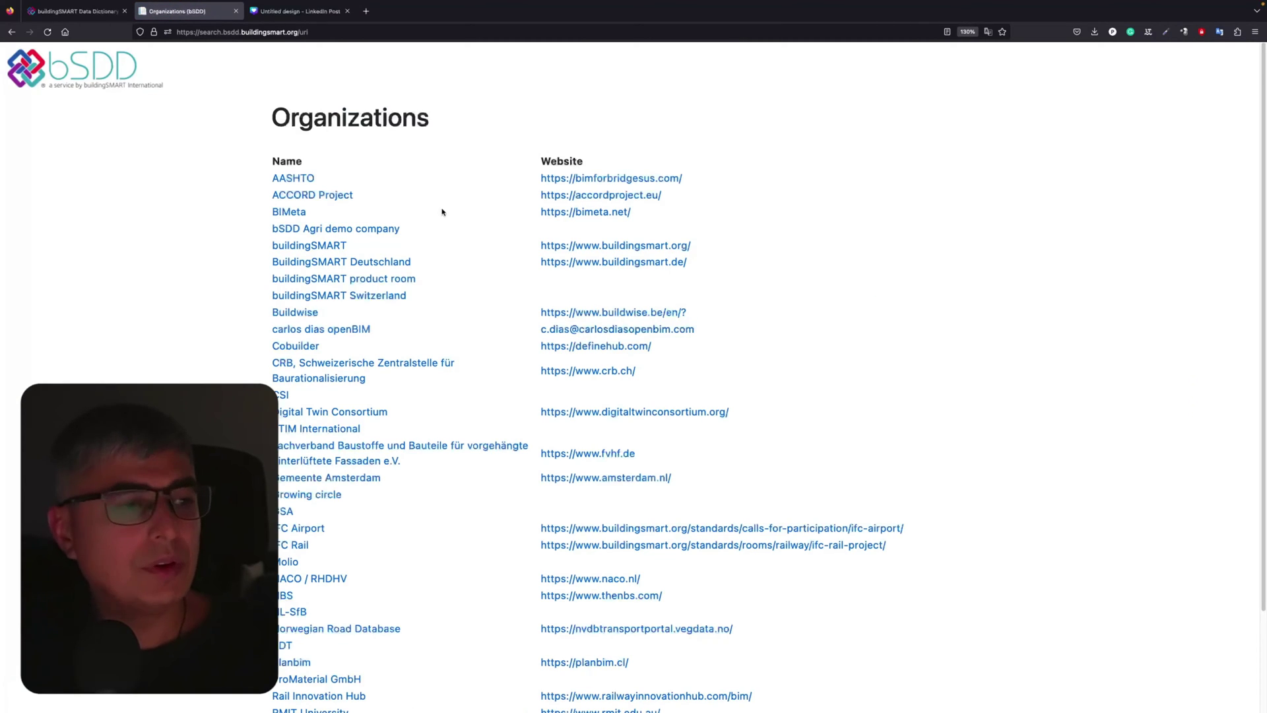
scroll(380, 205, "down", 1)
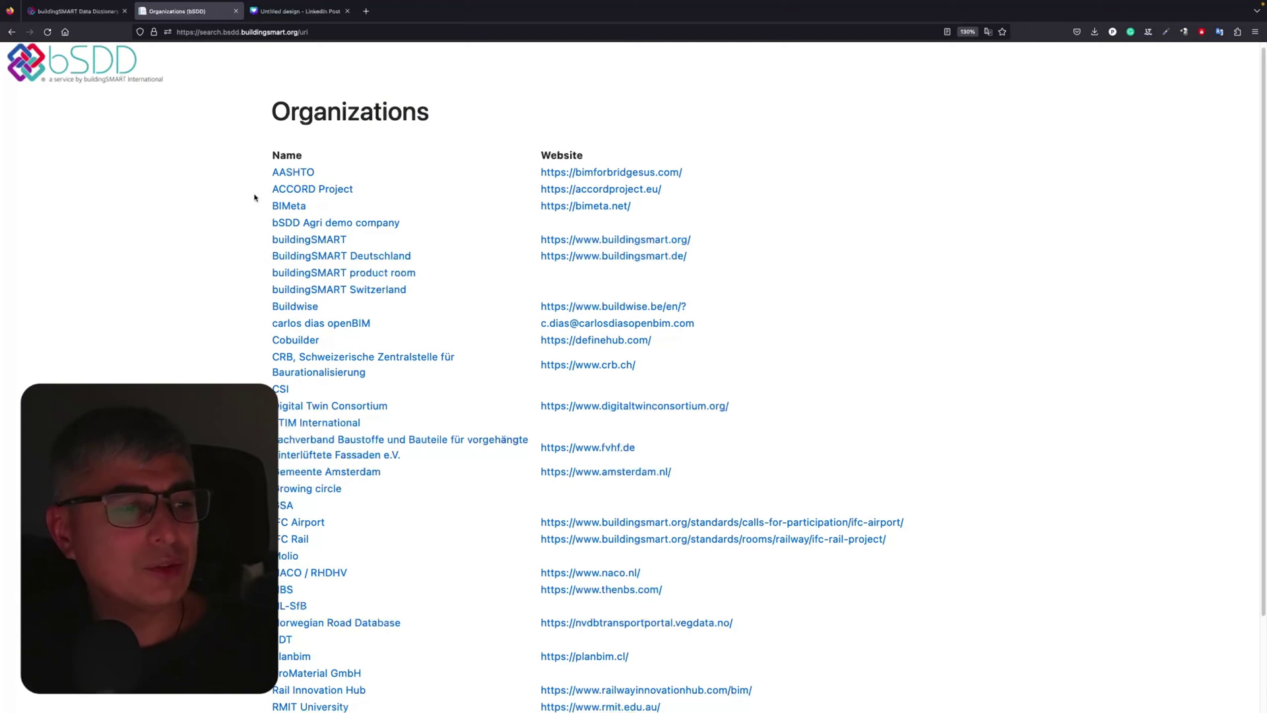
scroll(319, 258, "up", 1, "ctrl")
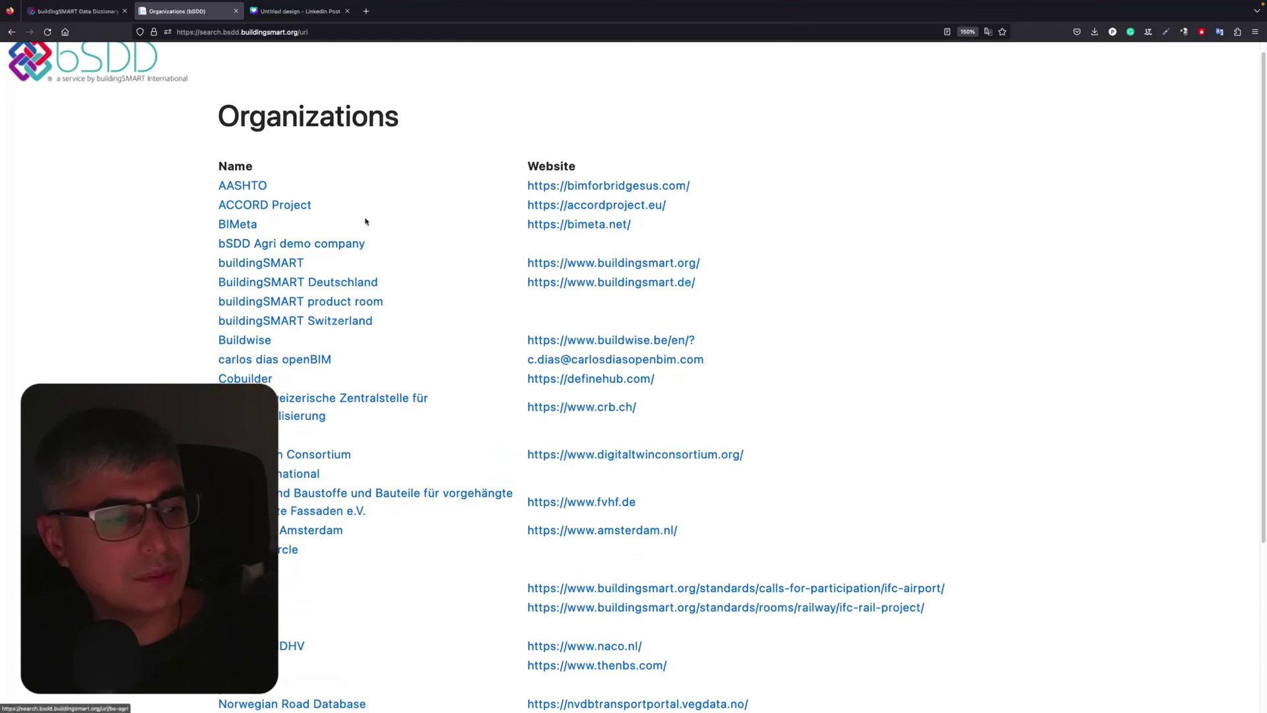
left_click(280, 266)
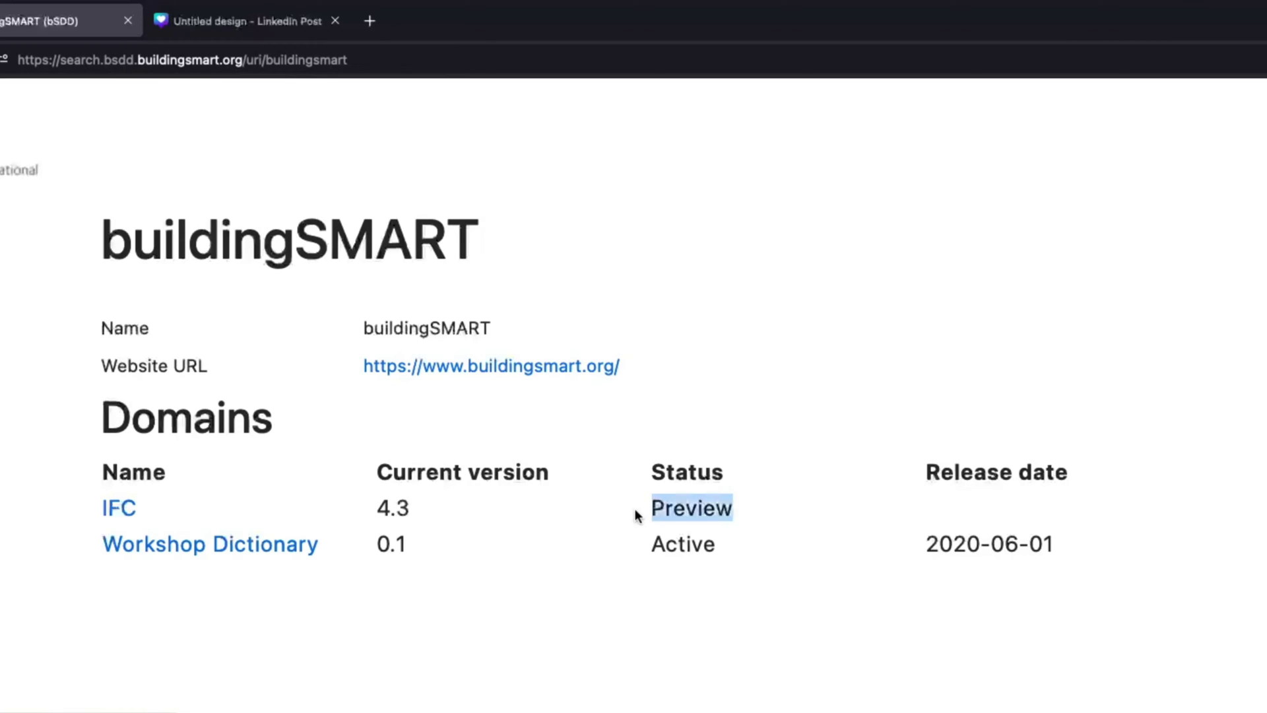
left_click_drag(725, 510, 662, 507)
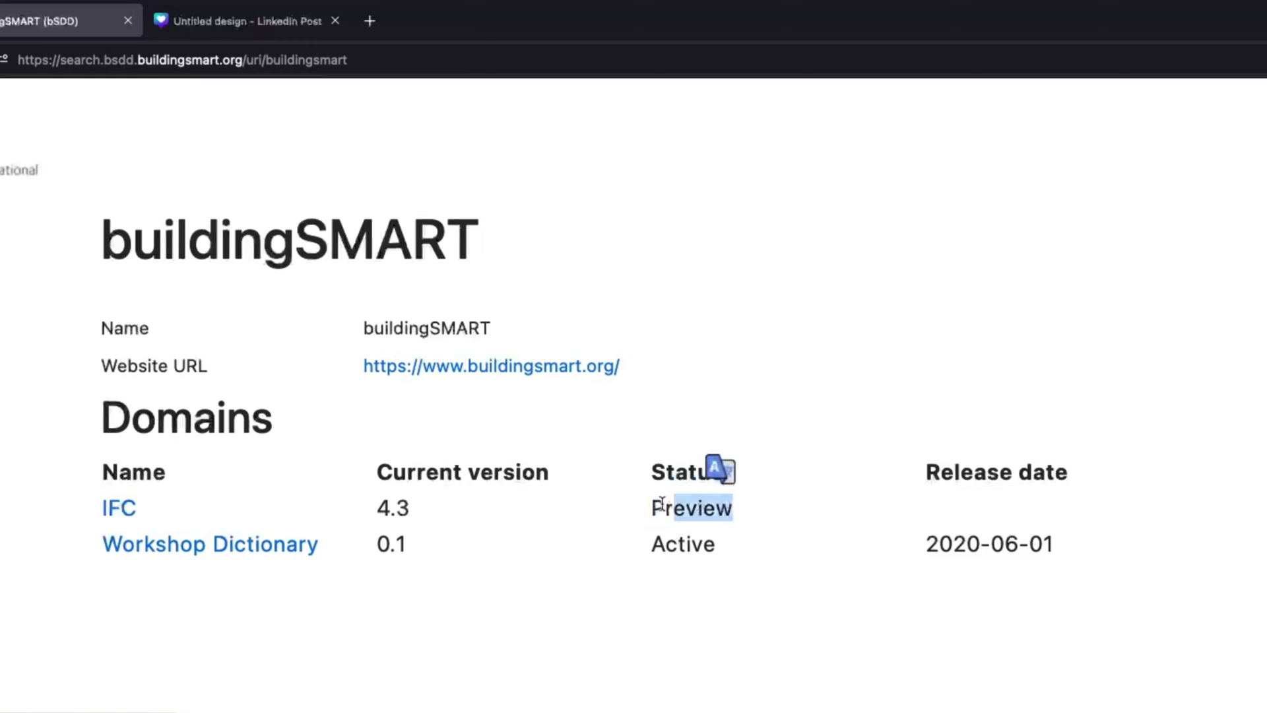
left_click(733, 558)
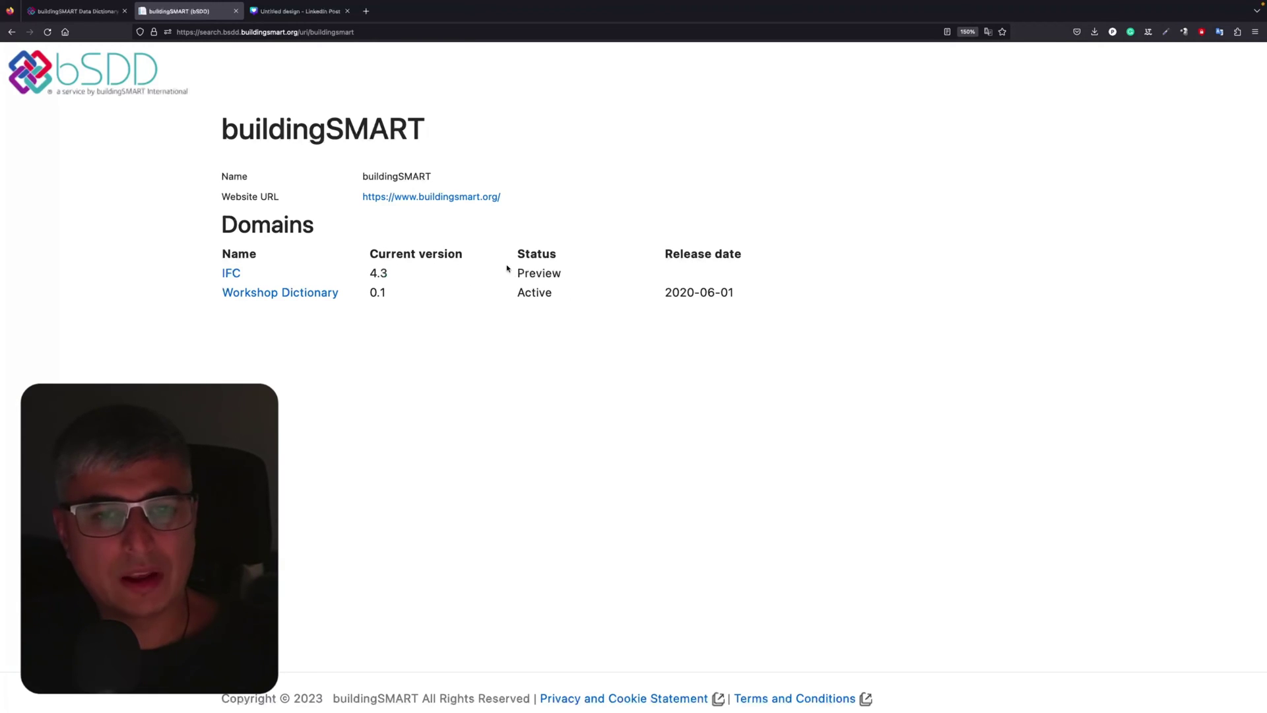
View ETIM International's bSDD page, open its official website via a 'etim international' search, then return.
left_click(12, 32)
scroll(439, 332, "down", 1)
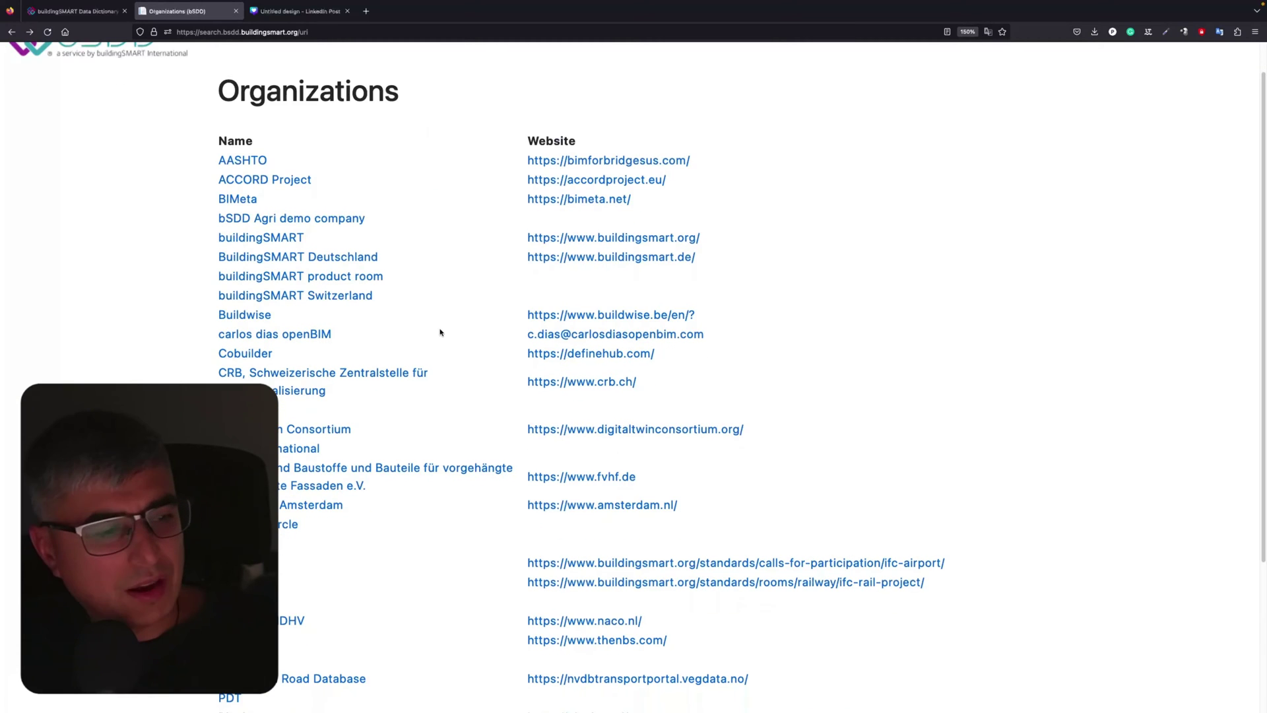
scroll(437, 333, "down", 1)
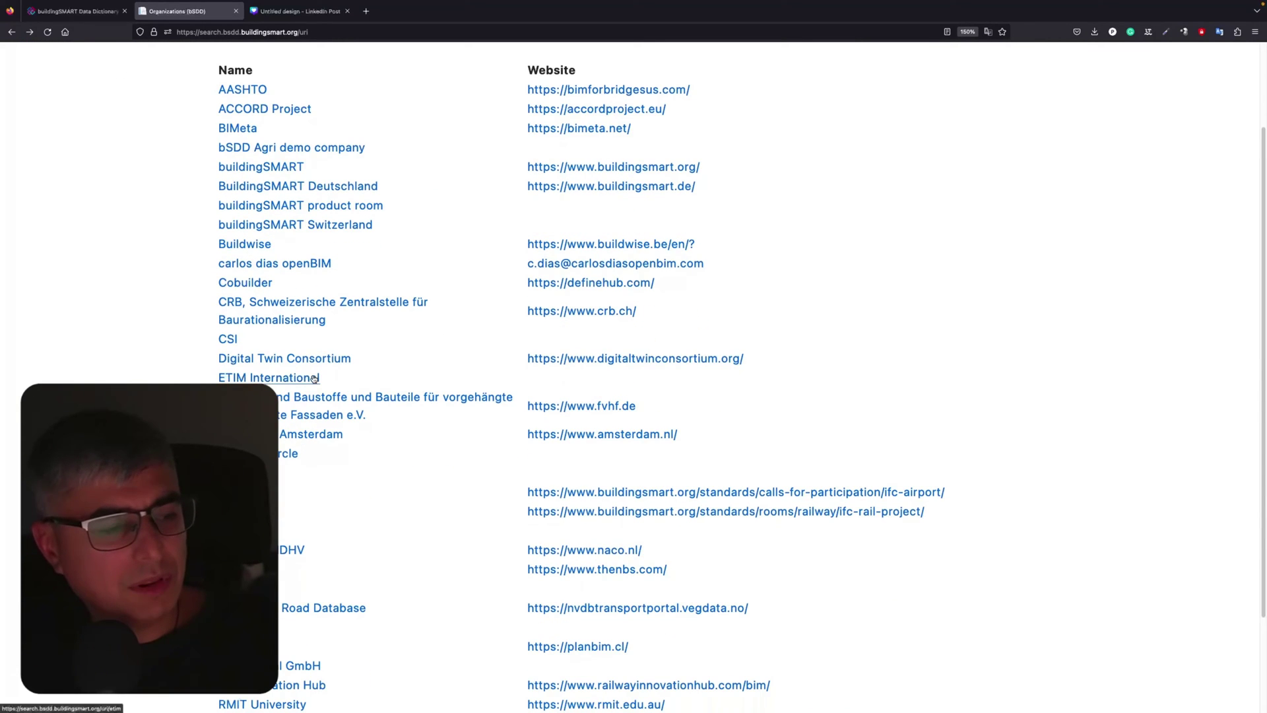
left_click(268, 375)
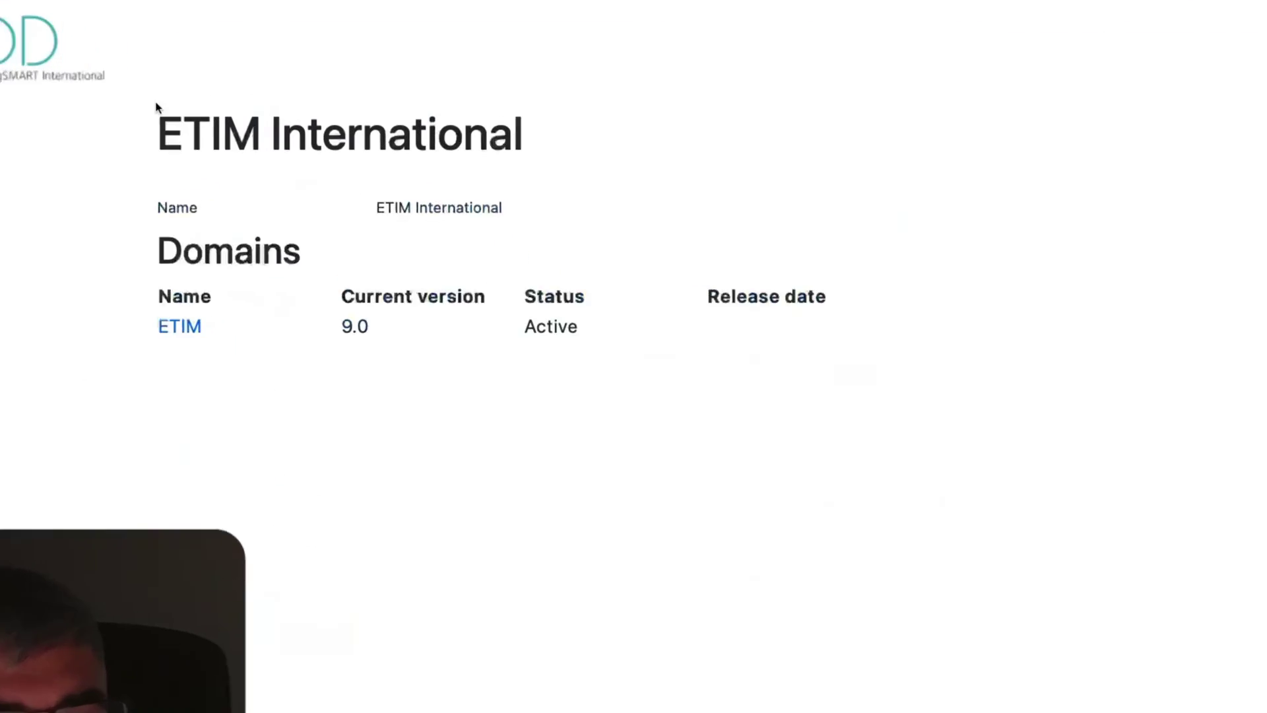
key("ctrl+t")
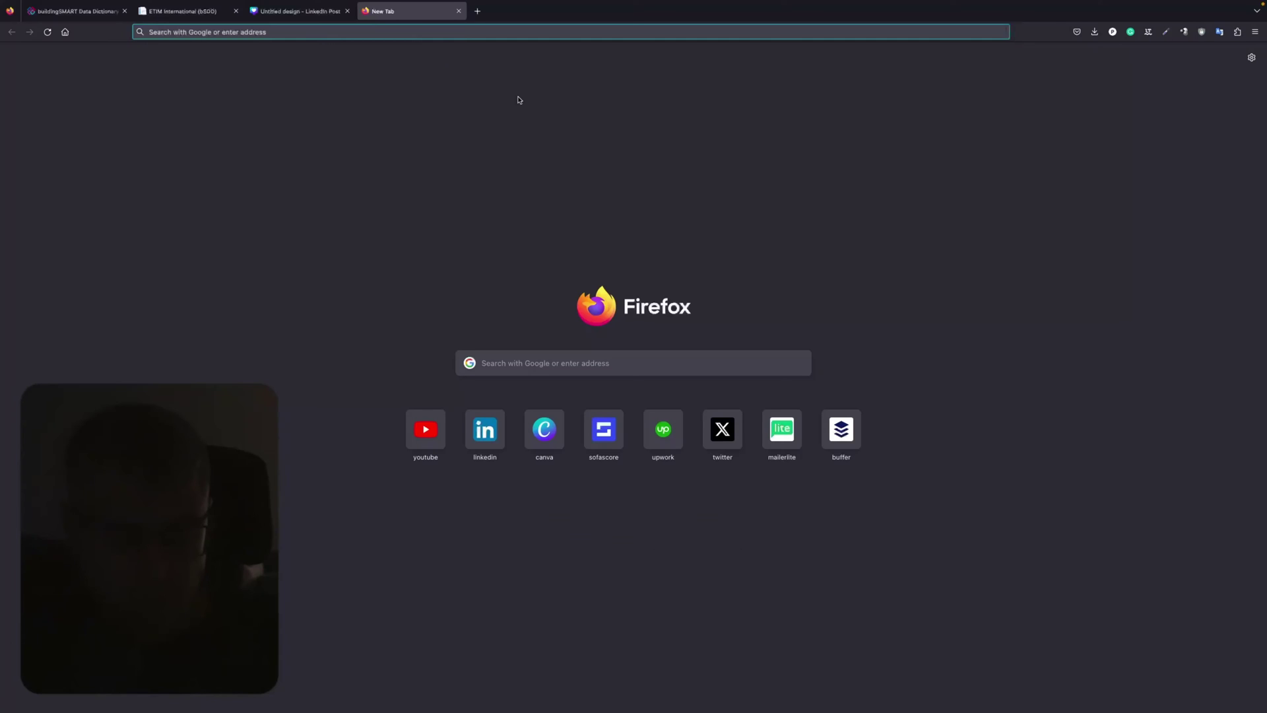
type("etim international")
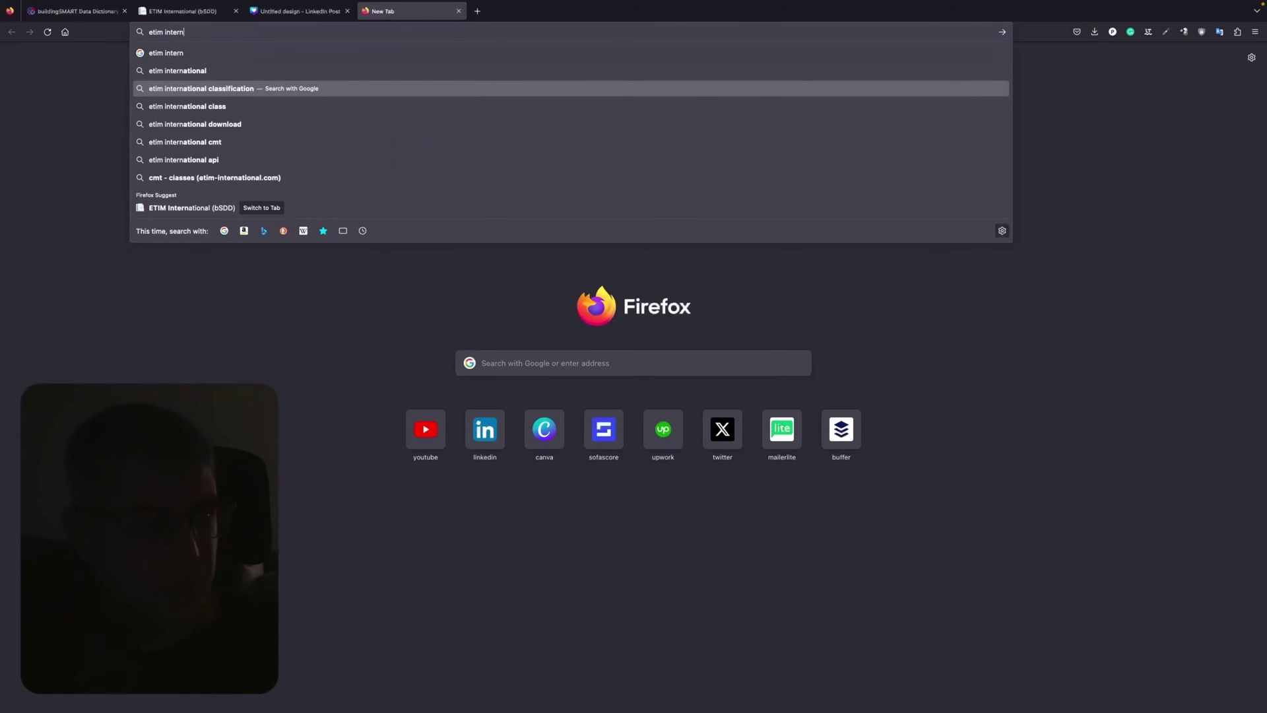
key("Return")
left_click(397, 208)
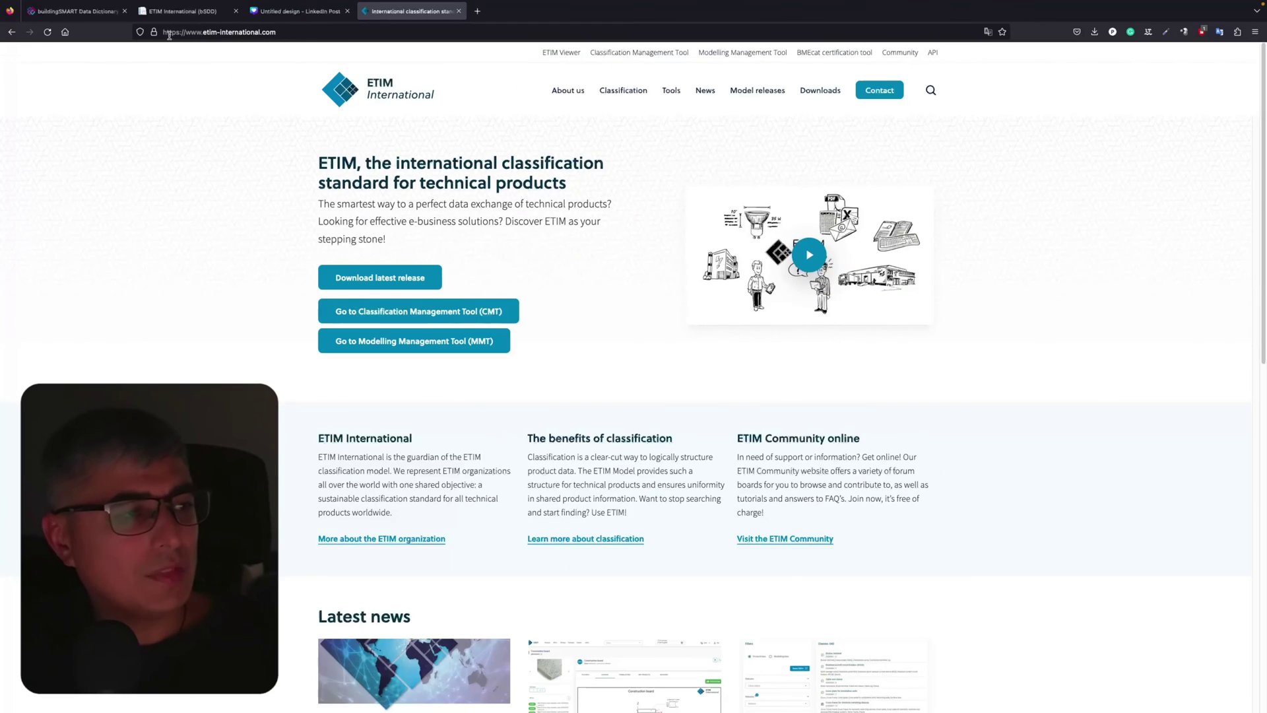
left_click(12, 33)
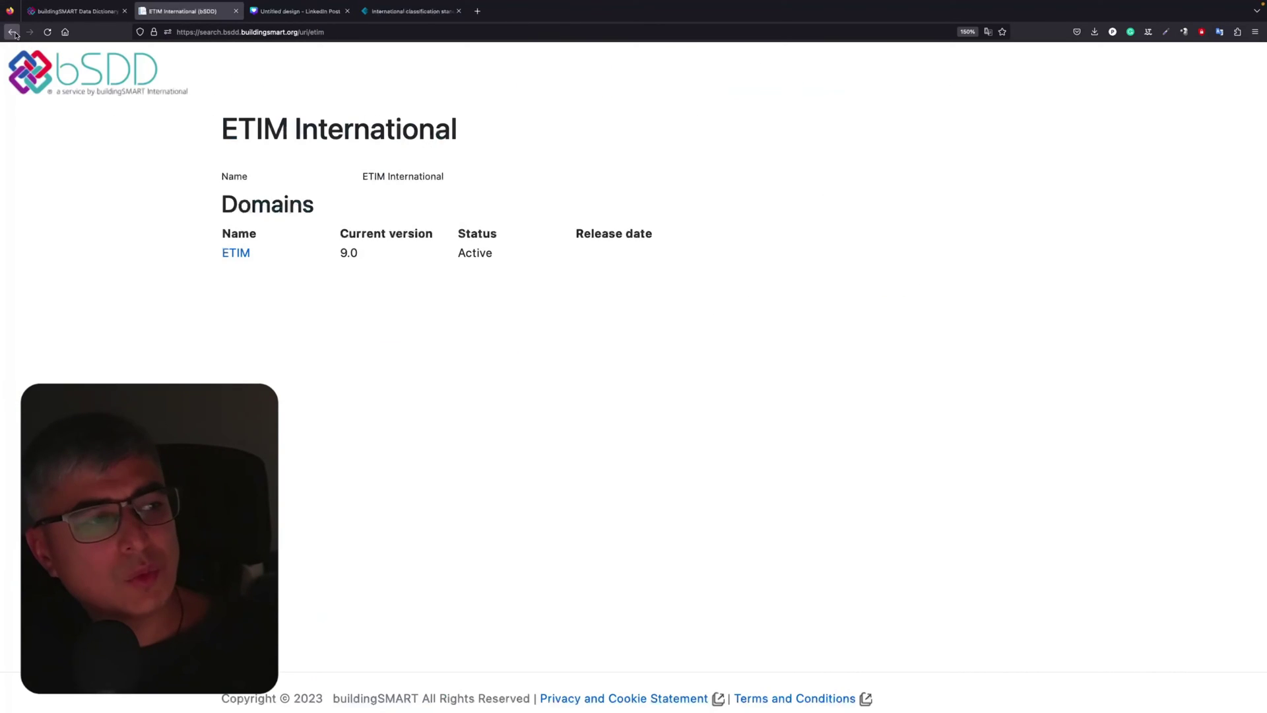
left_click(12, 32)
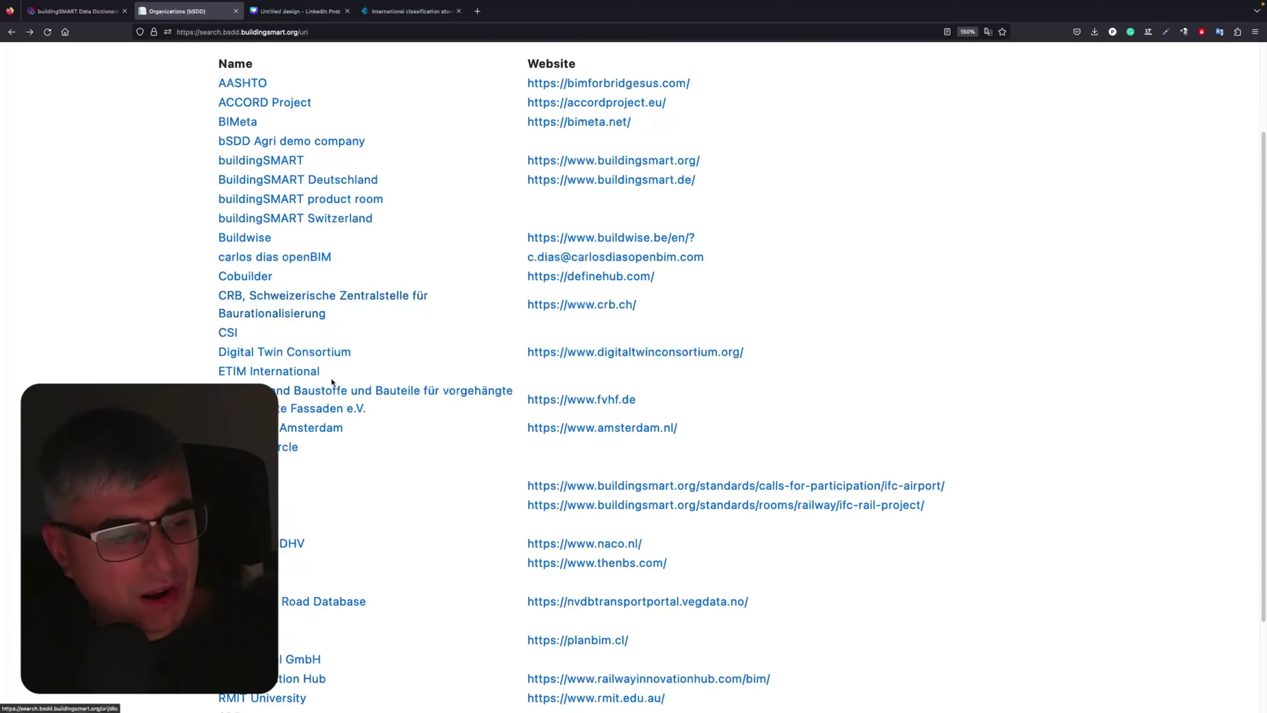
scroll(196, 368, "down", 1)
scroll(189, 360, "down", 1)
scroll(170, 337, "down", 1)
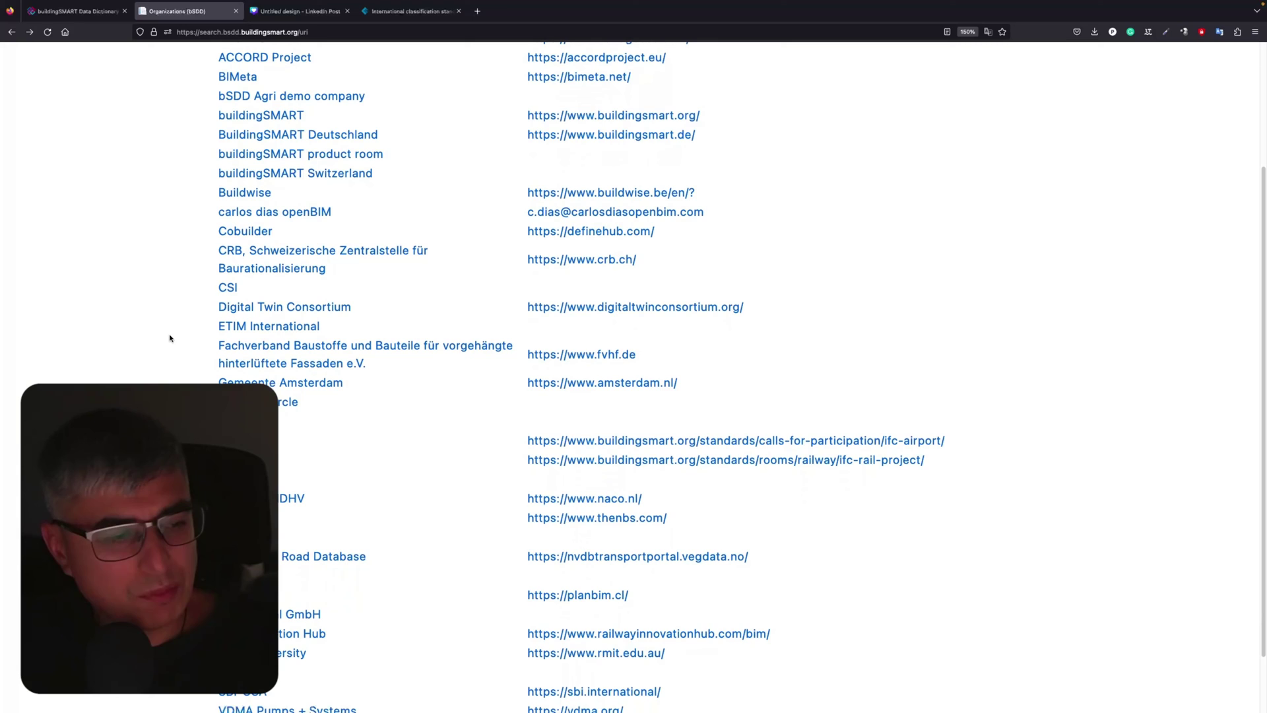
scroll(162, 341, "down", 1)
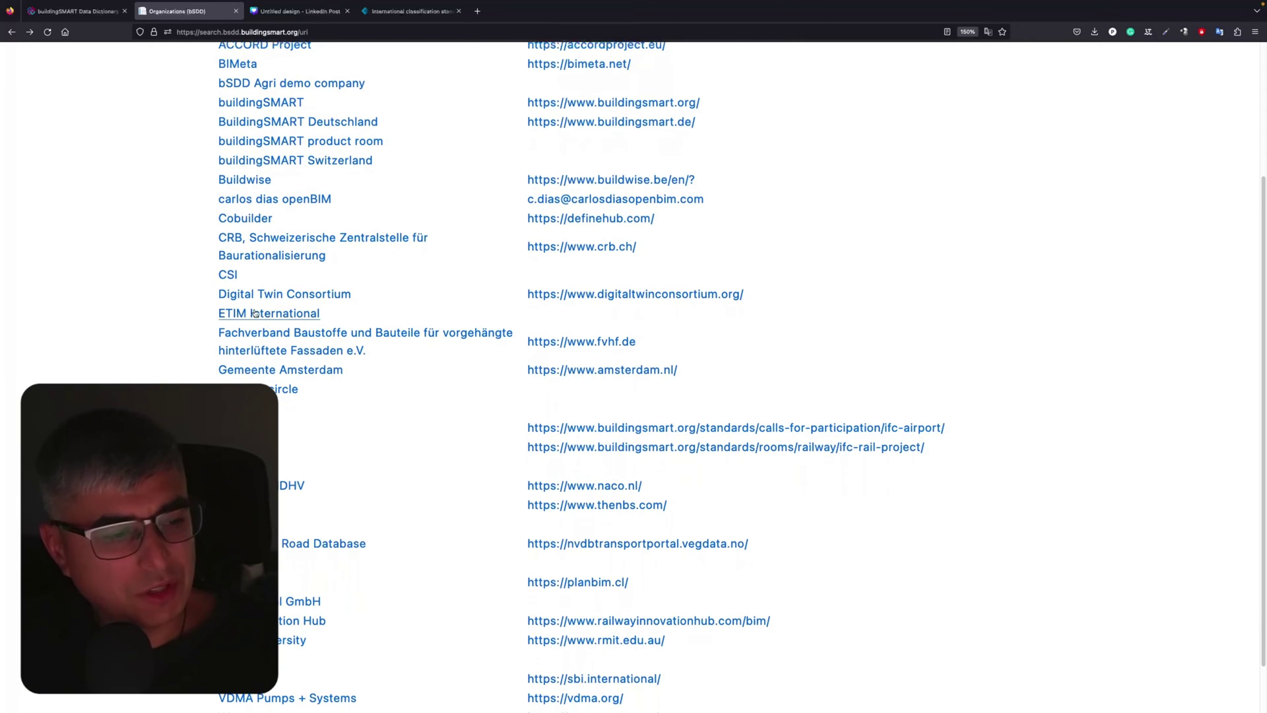
scroll(252, 313, "down", 2)
scroll(251, 313, "down", 1)
scroll(252, 312, "down", 1)
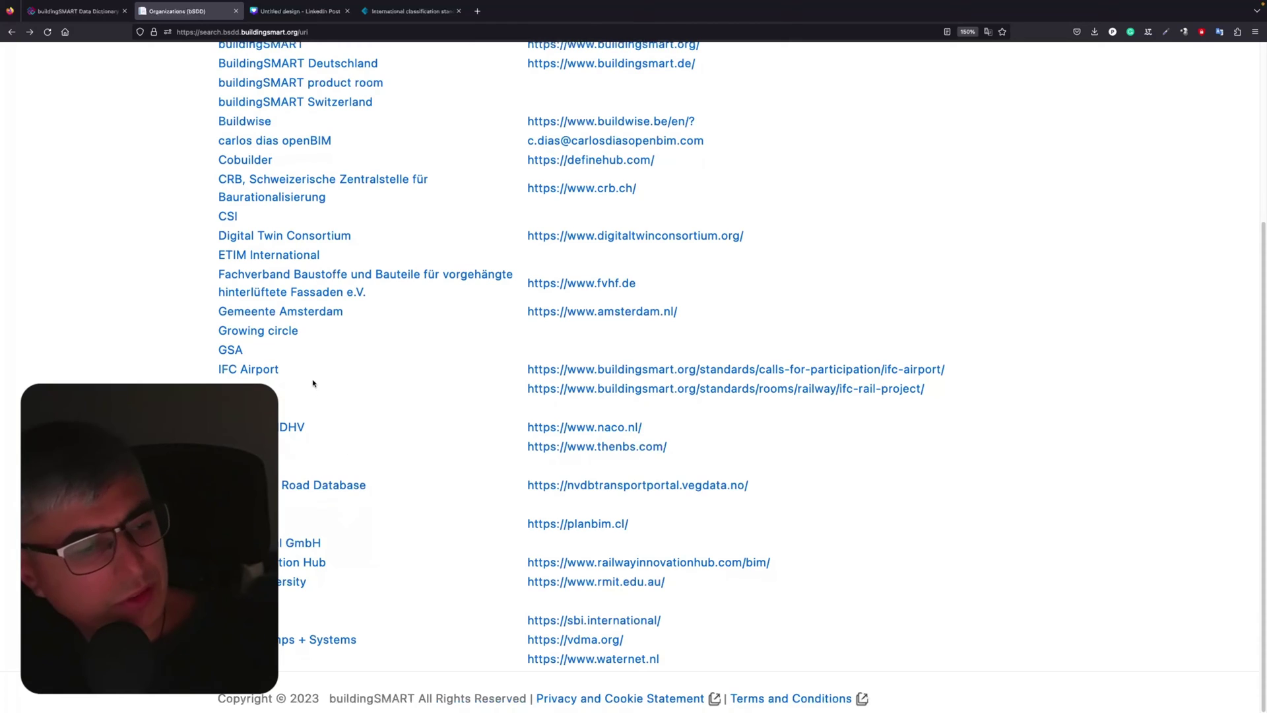
scroll(293, 317, "up", 1)
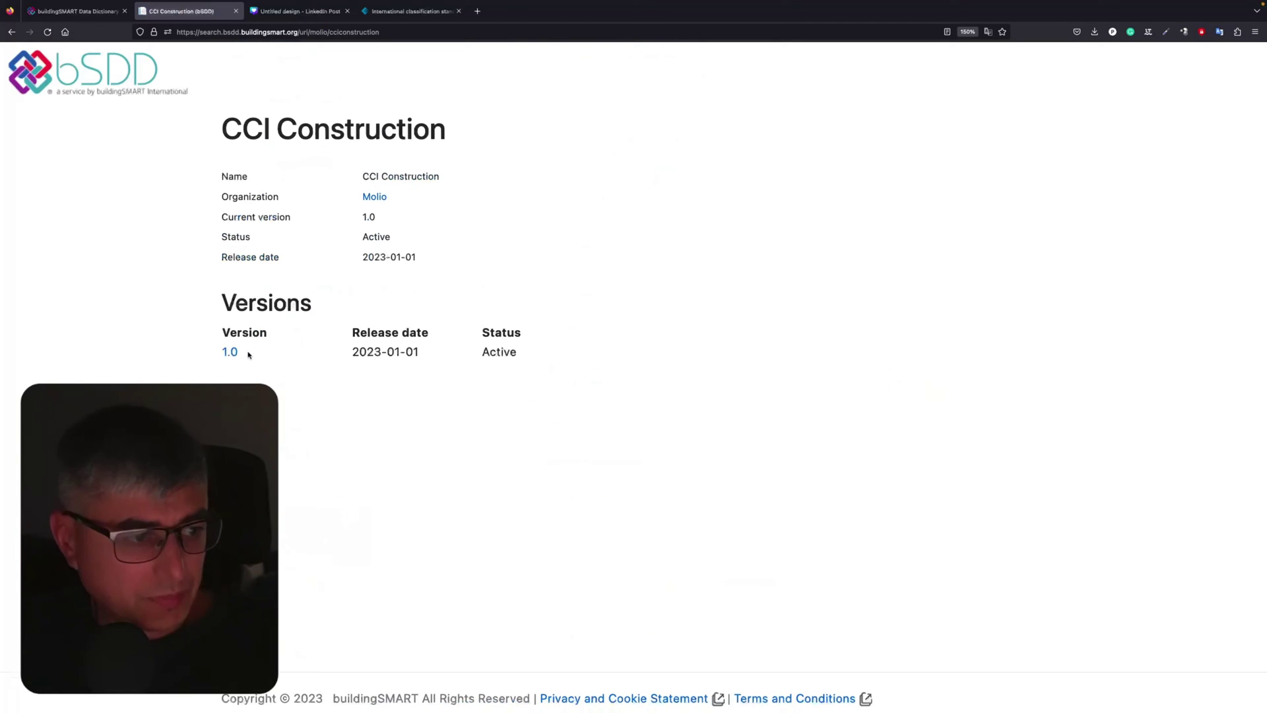
Search the web for CCI Construction in a new tab and open the first result.
left_click(477, 11)
type("cci co")
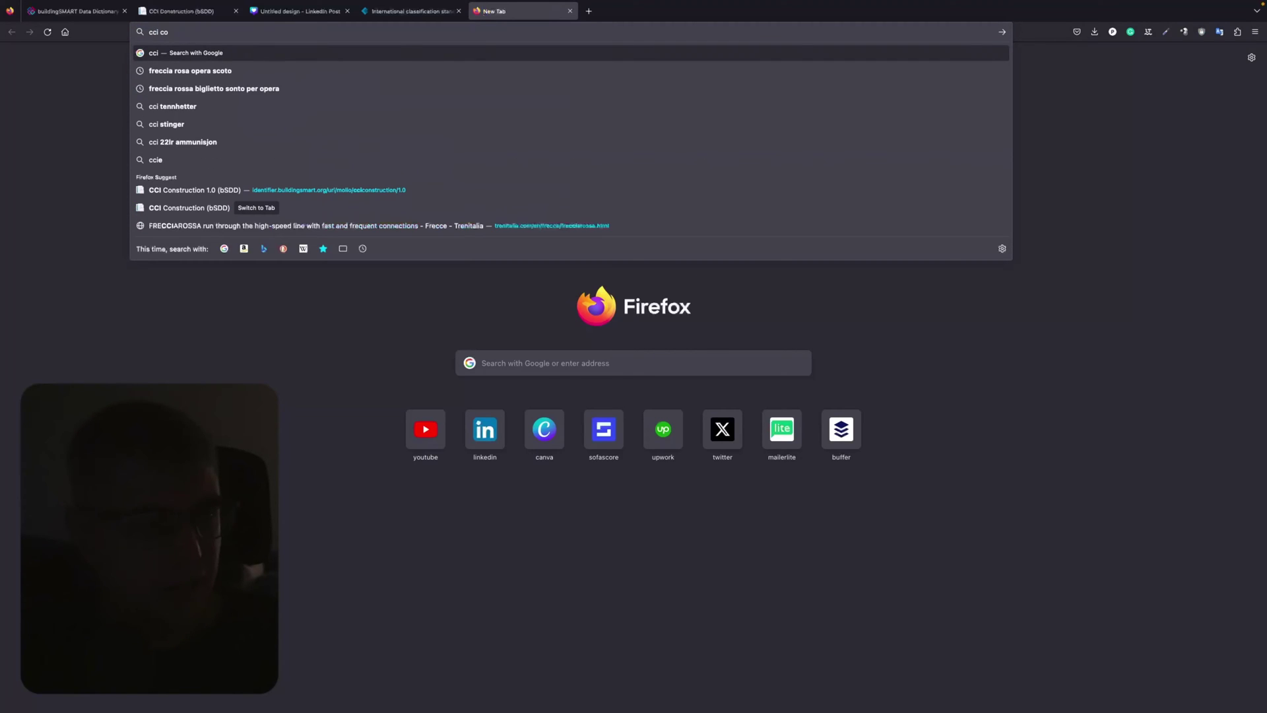
type("nstruction")
key("Return")
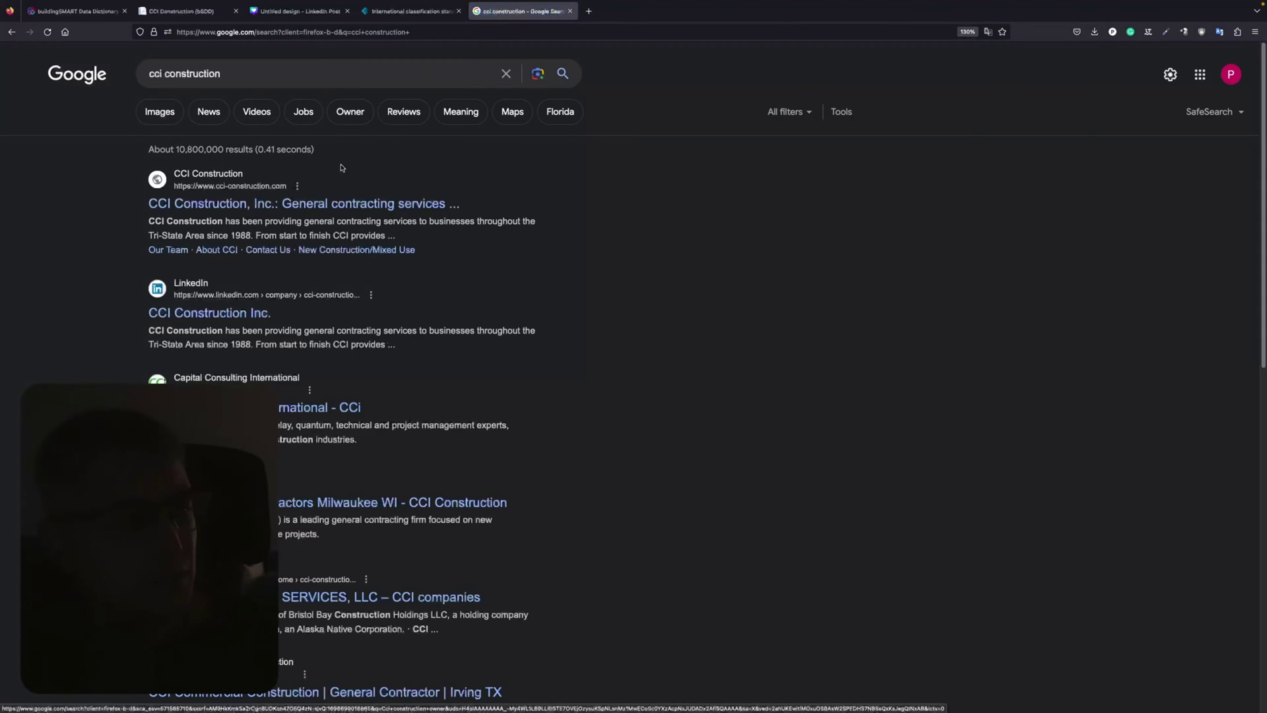
left_click(386, 204)
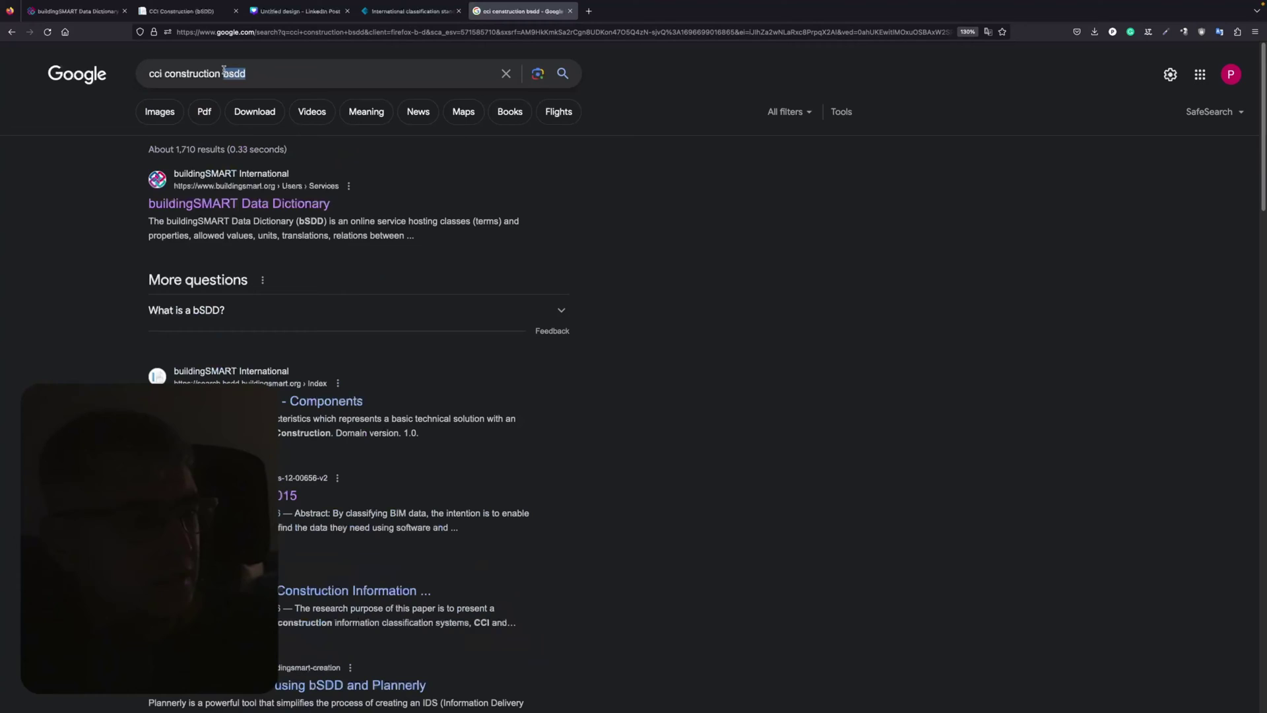
left_click_drag(224, 71, 223, 72)
type("lassif")
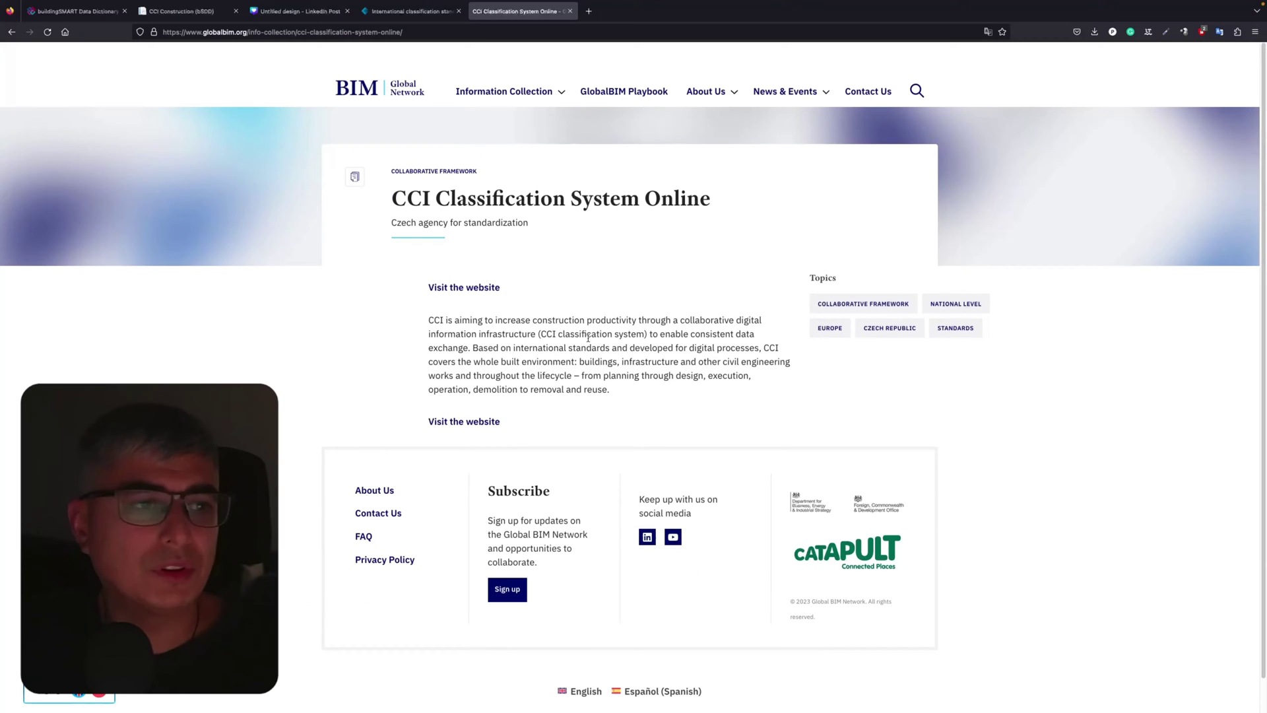
Return from the Molio organization page to the organizations list.
left_click(178, 11)
left_click(14, 32)
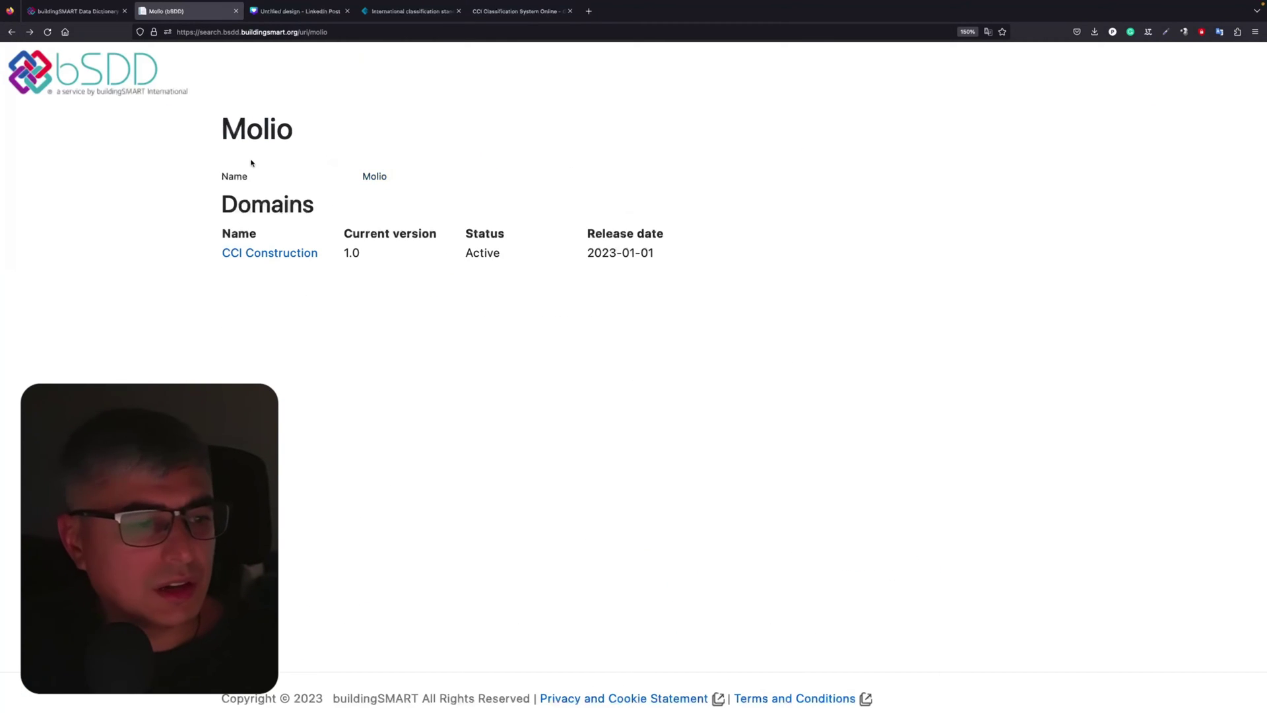
left_click(13, 32)
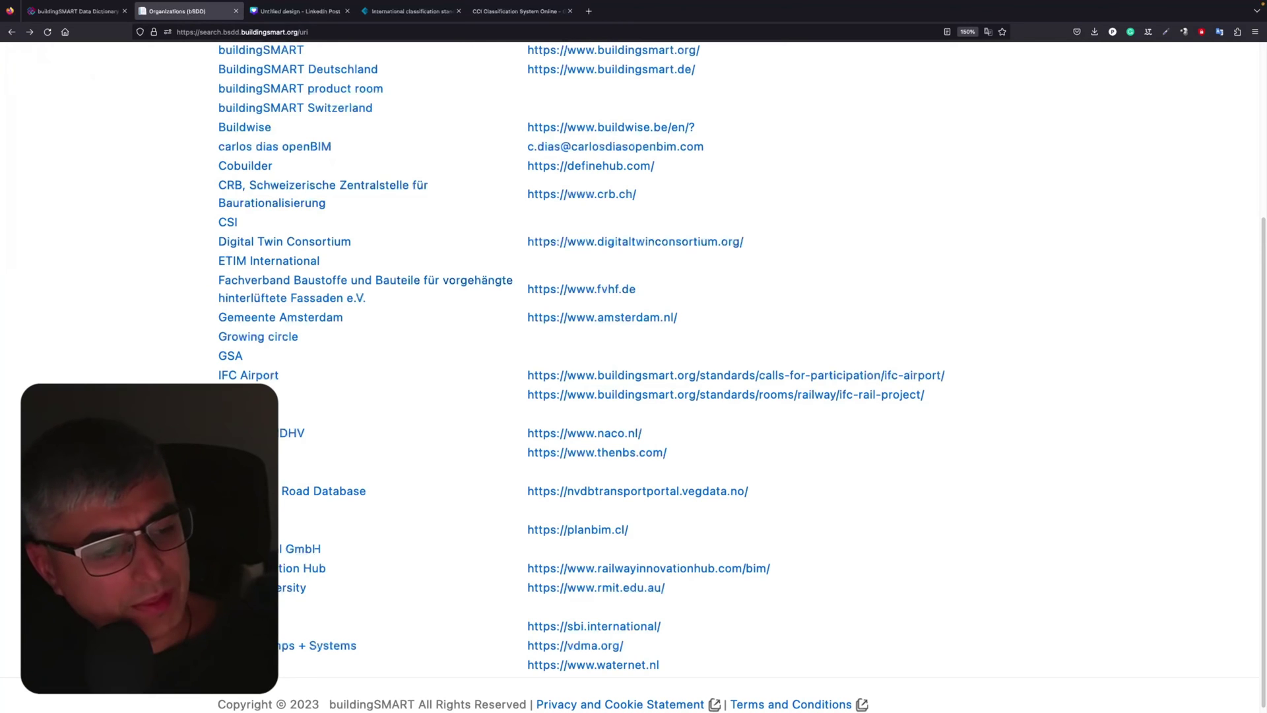
Check the NBS and Norwegian Road Database organization pages, then open IFC Airport.
left_click(238, 452)
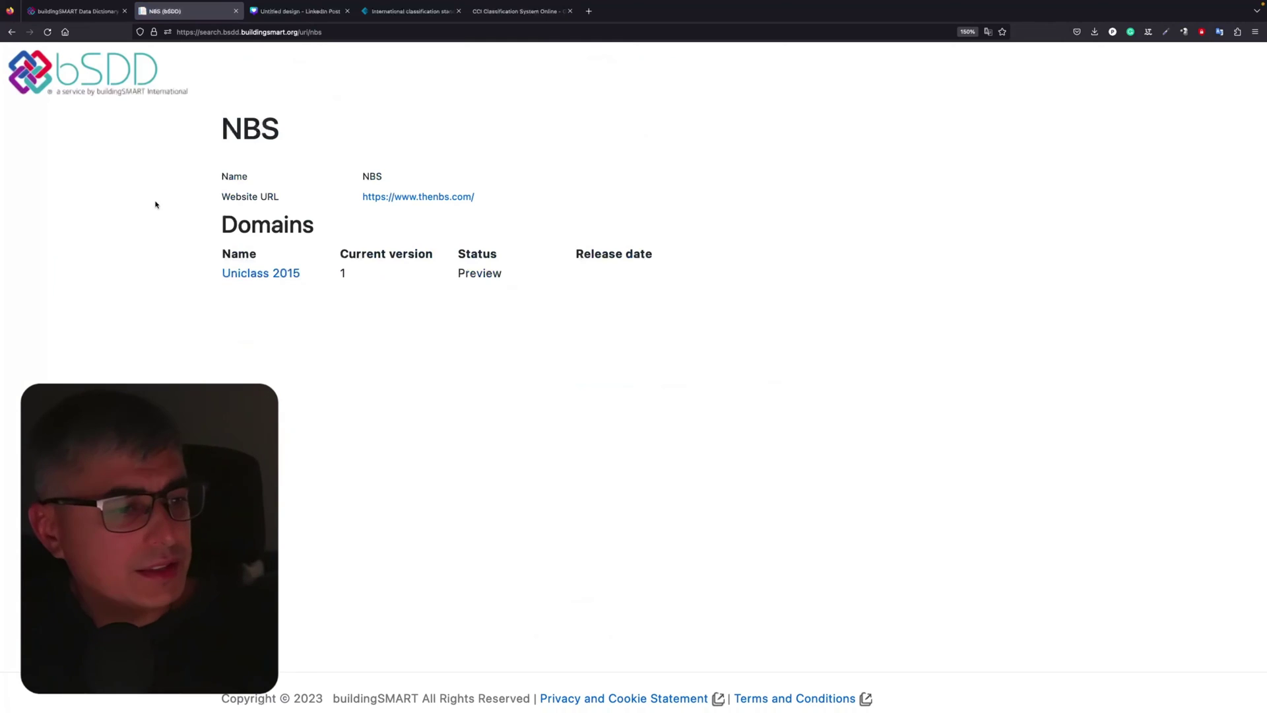
key("alt+Left")
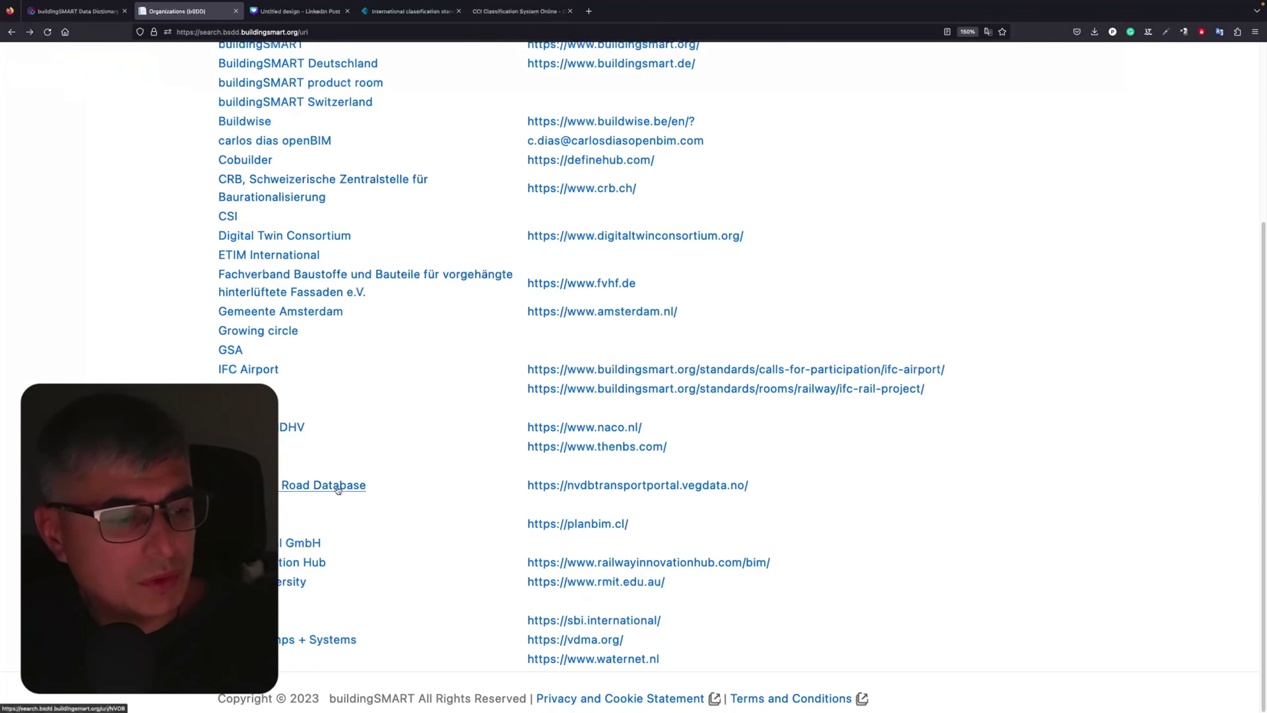
left_click(343, 487)
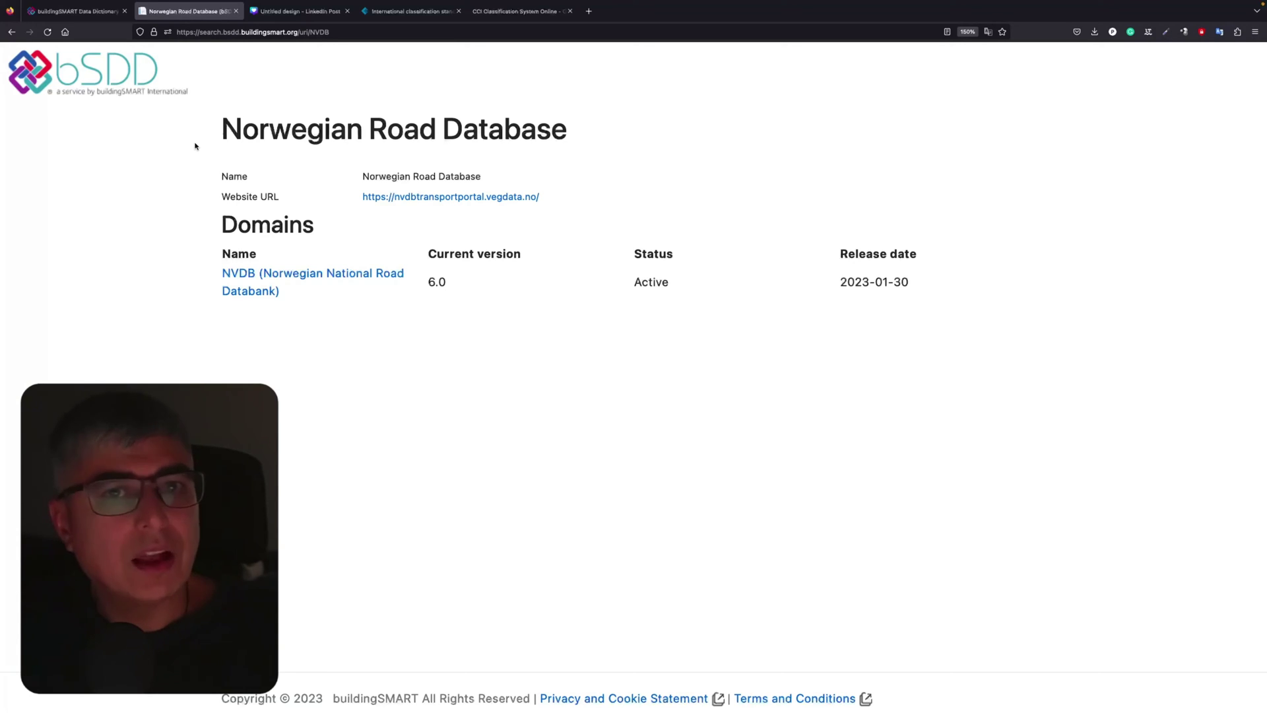
left_click(12, 32)
left_click(248, 369)
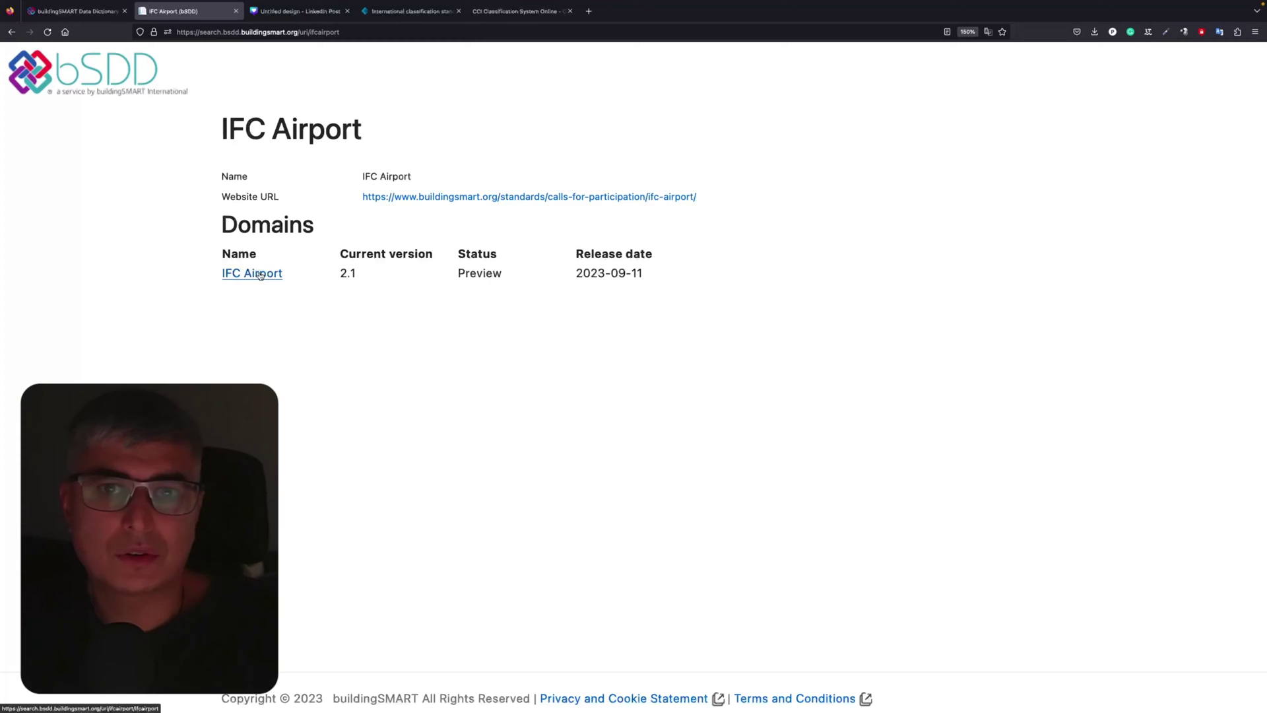
Open IFC Airport version 2.1 and its BaggageConveyor classification.
left_click(259, 275)
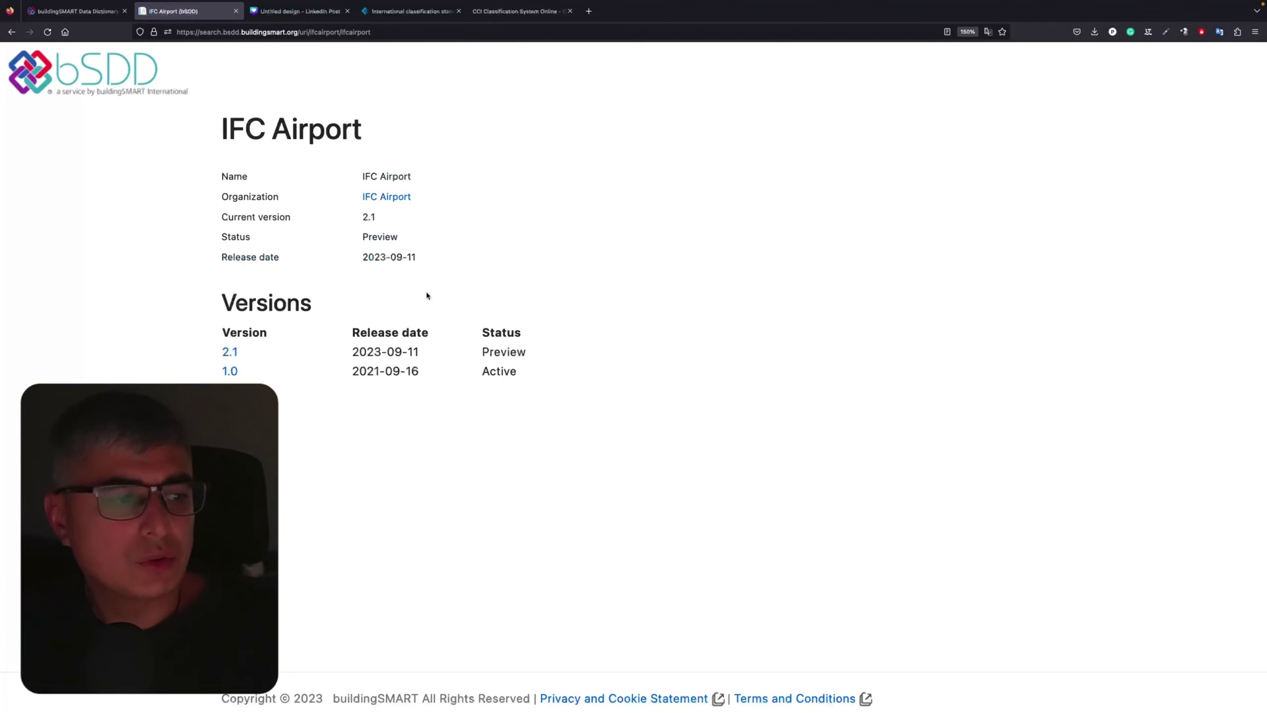
left_click(230, 352)
scroll(428, 280, "down", 1)
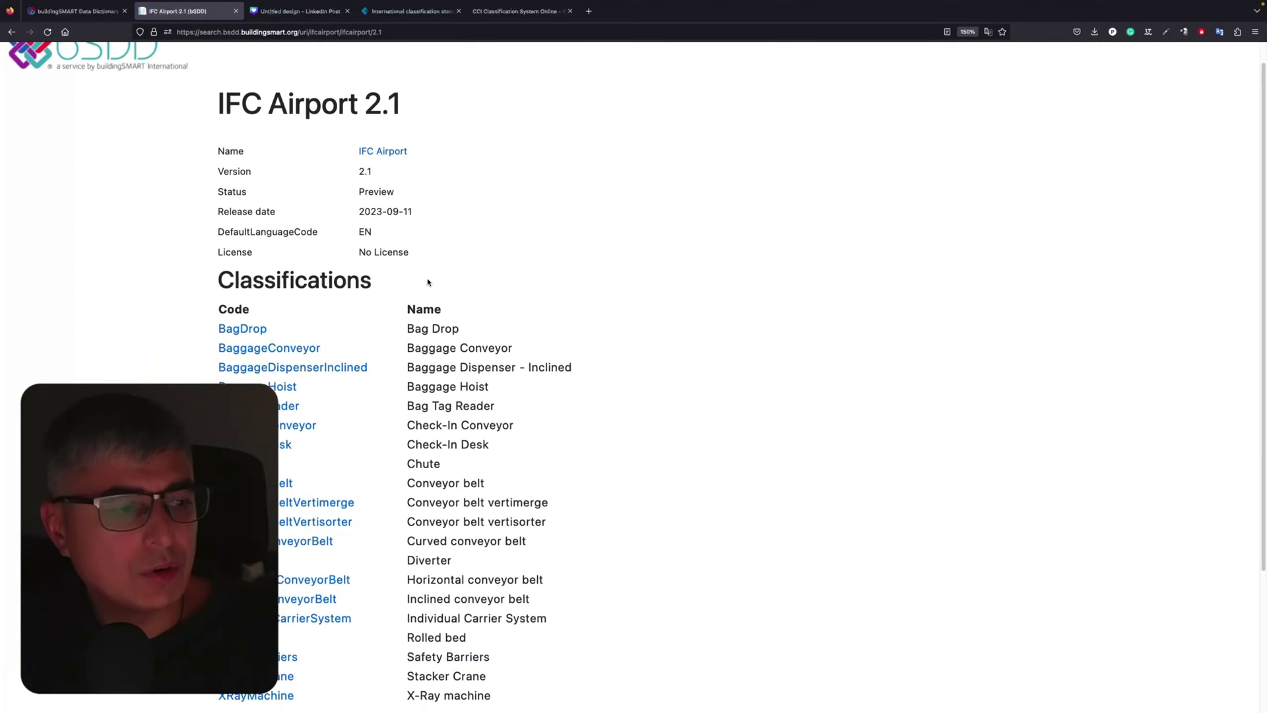
scroll(429, 280, "down", 3)
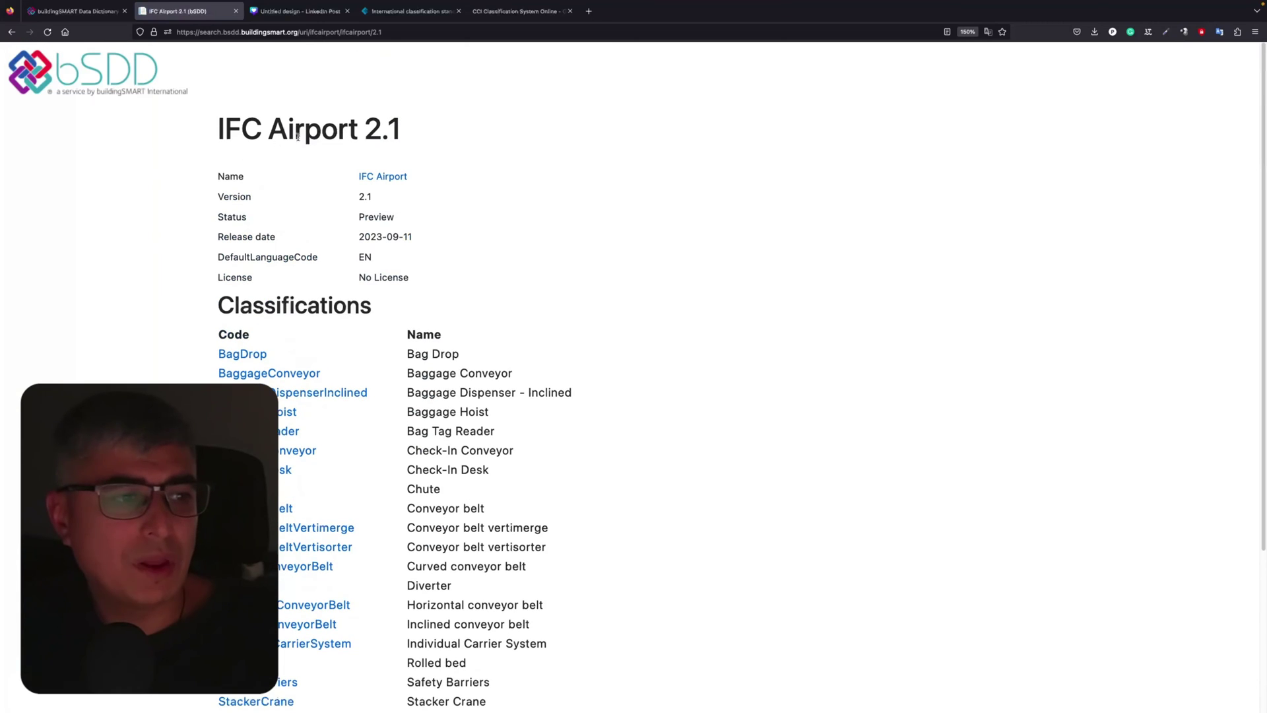
scroll(580, 134, "down", 2)
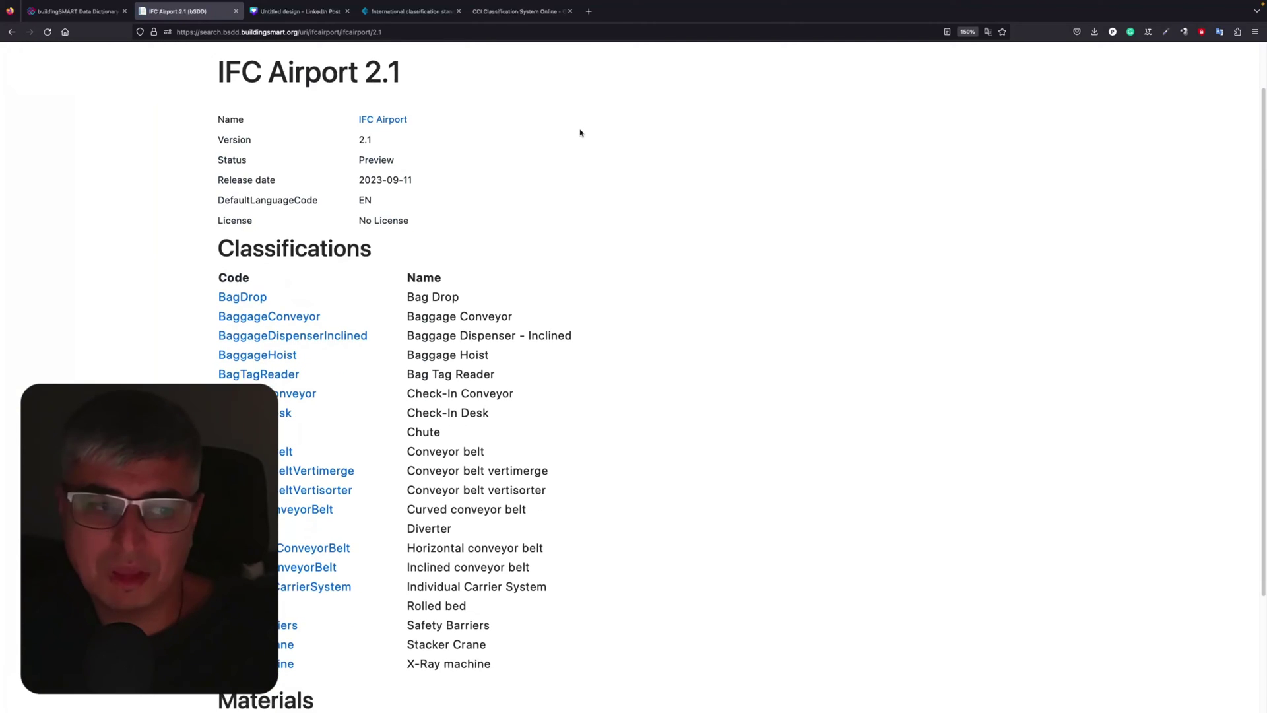
scroll(581, 130, "down", 2)
left_click(286, 215)
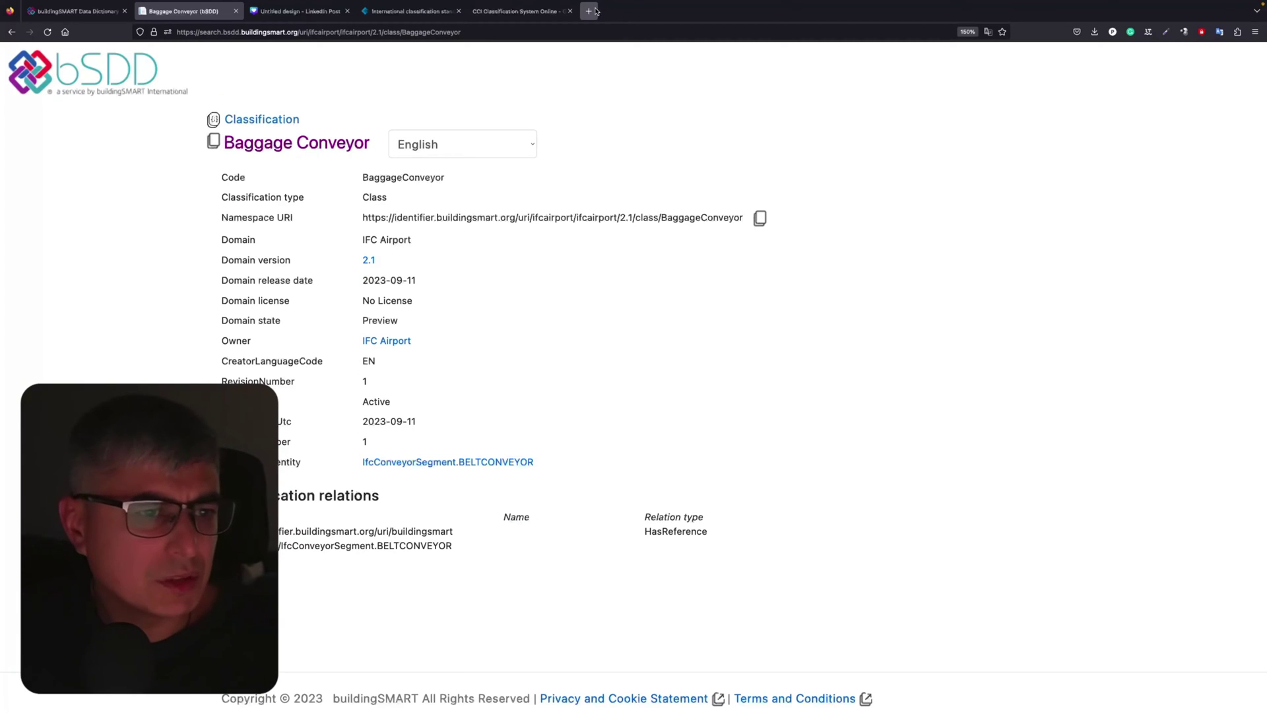
Open the Baggage Conveyor namespace URI in its own tab and close the blank, CCI and ETIM tabs.
left_click(590, 11)
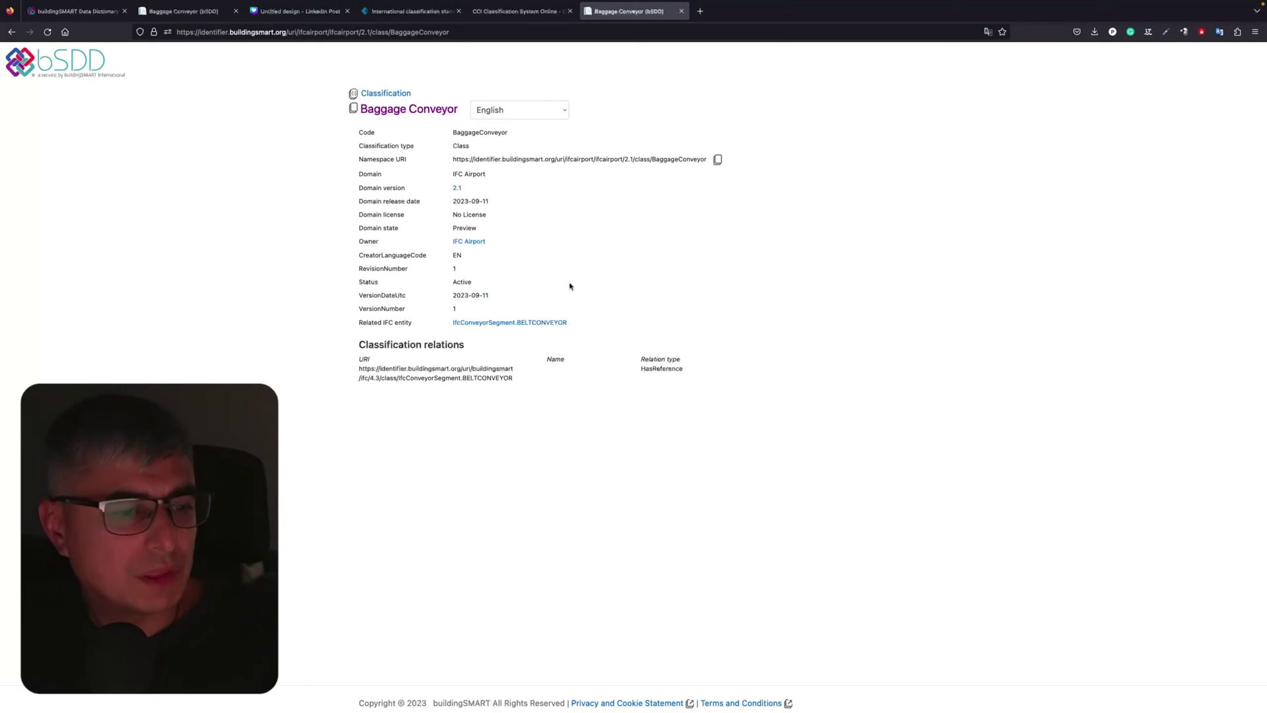
left_click(10, 32)
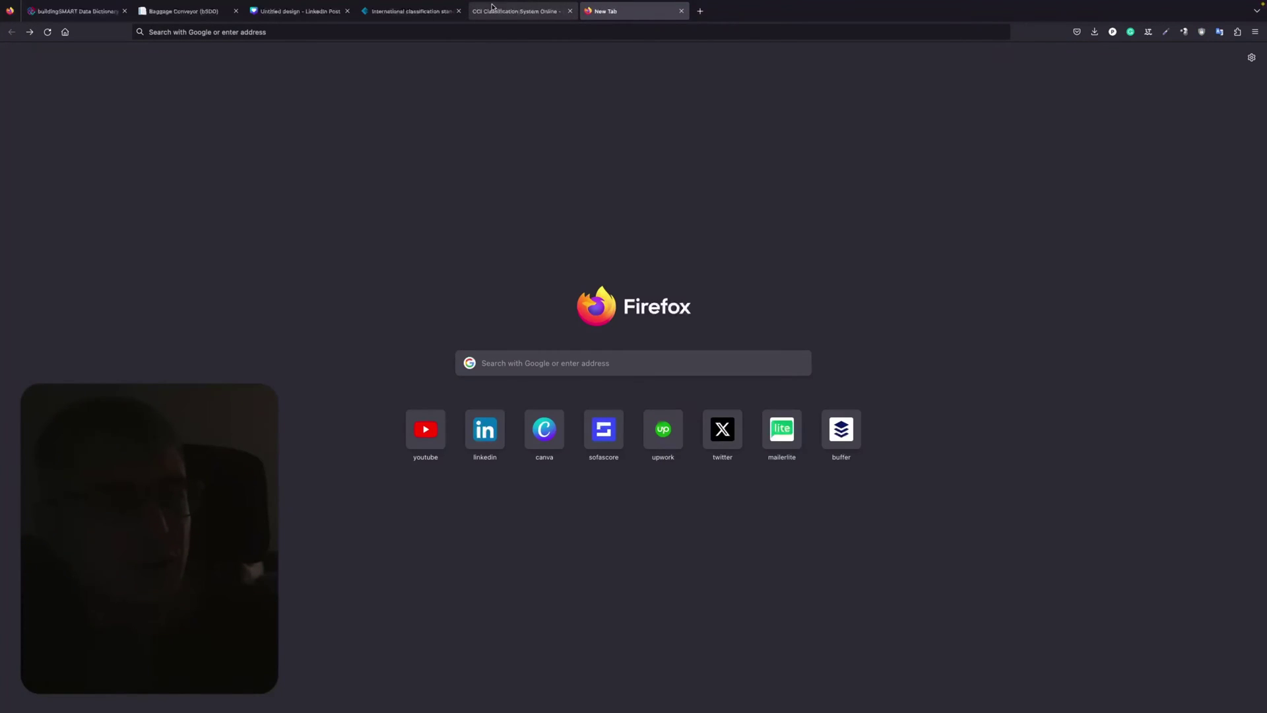
left_click(523, 12)
left_click(681, 11)
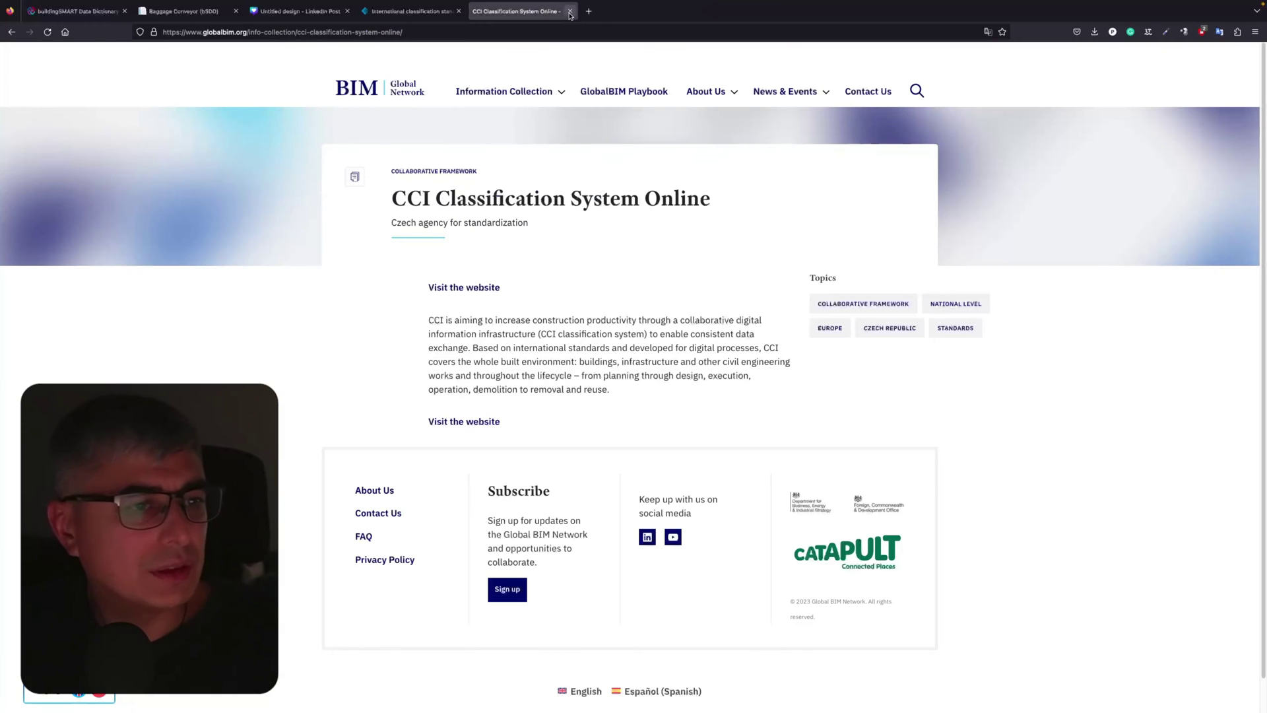
key("ctrl+w")
key("ctrl+w")
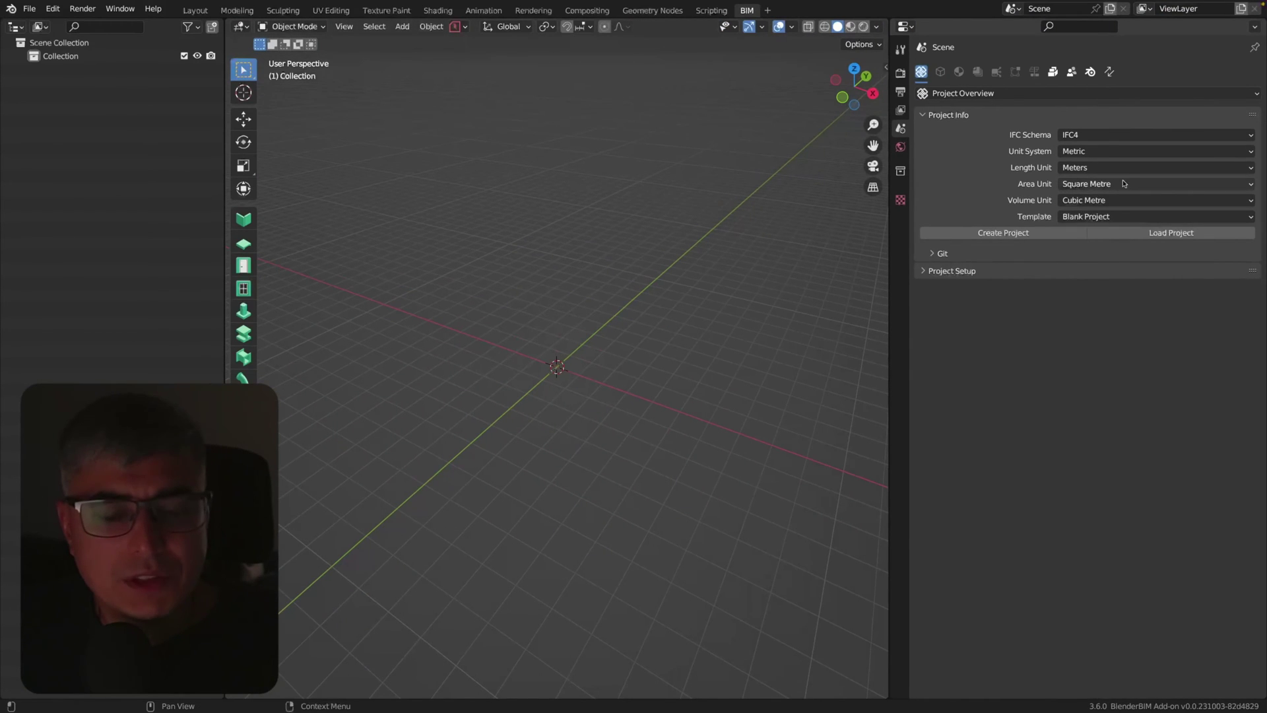
Create a new IFC4 project from the IFC4 Demo Library template.
left_click(1129, 216)
left_click(1099, 275)
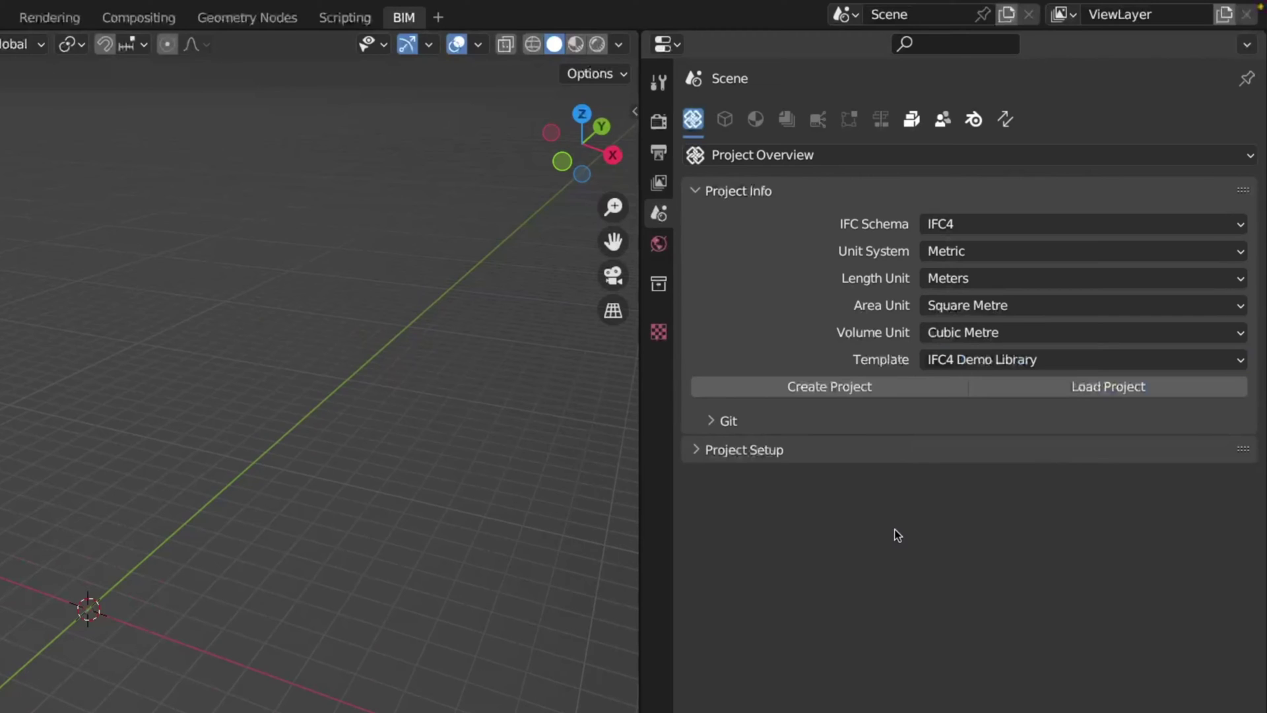
left_click(891, 388)
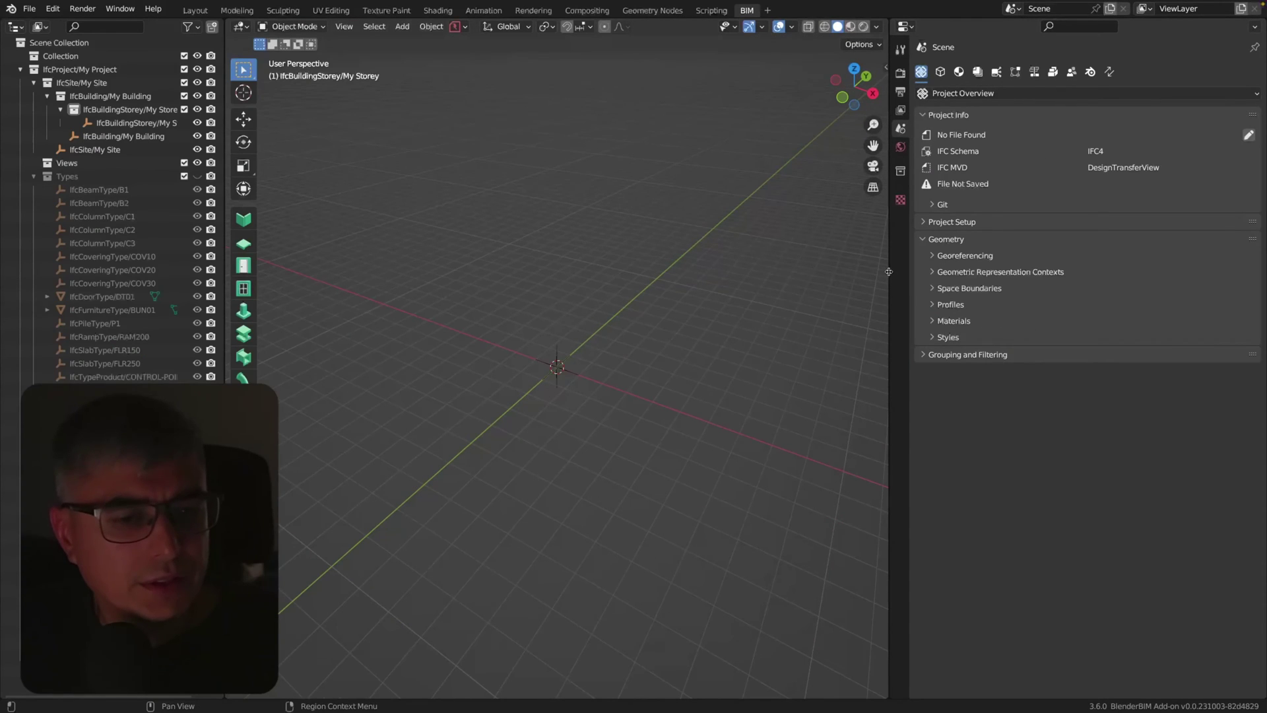
left_click_drag(889, 270, 845, 271)
left_click_drag(224, 297, 294, 298)
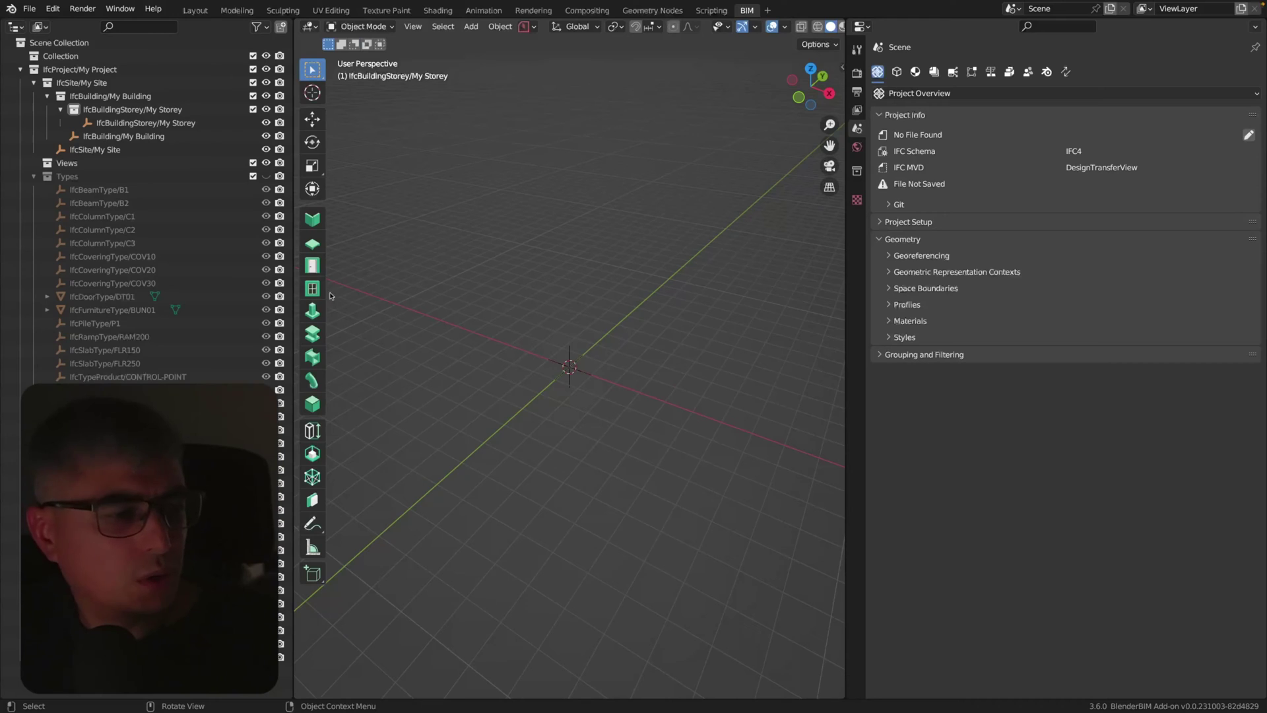
Place a DT01 door in the scene on My Storey.
left_click(315, 269)
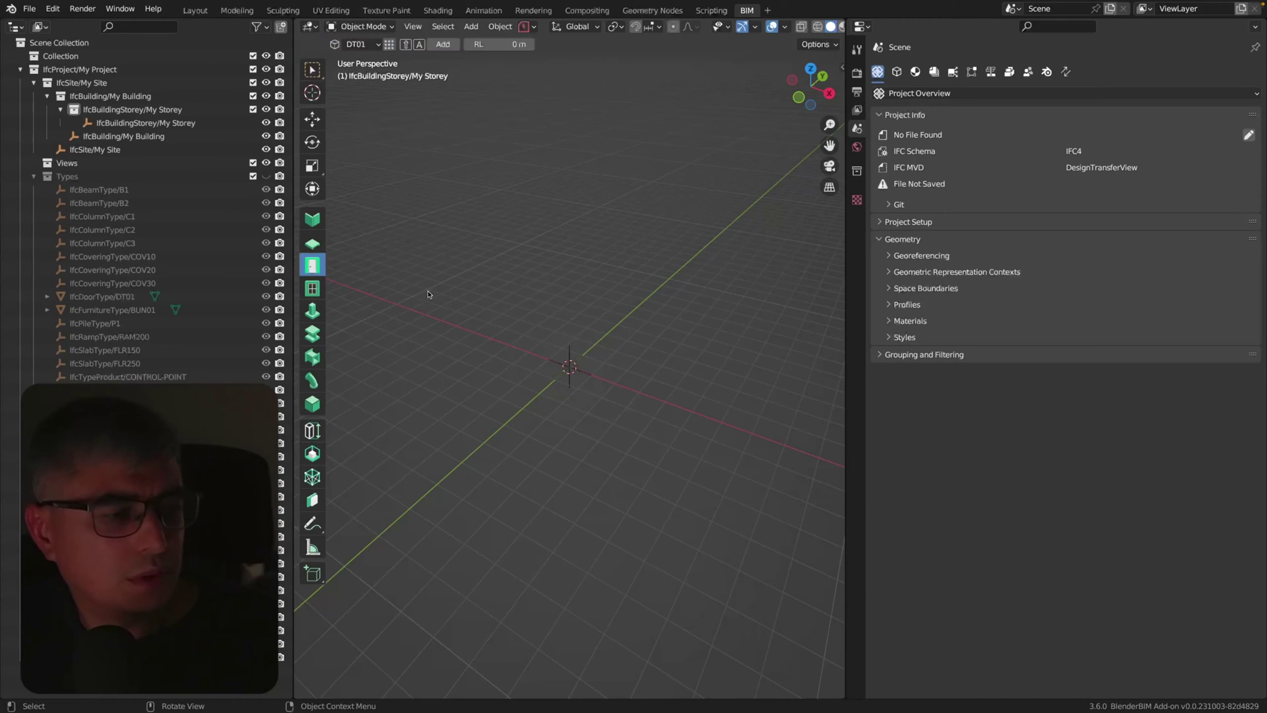
left_click(440, 45)
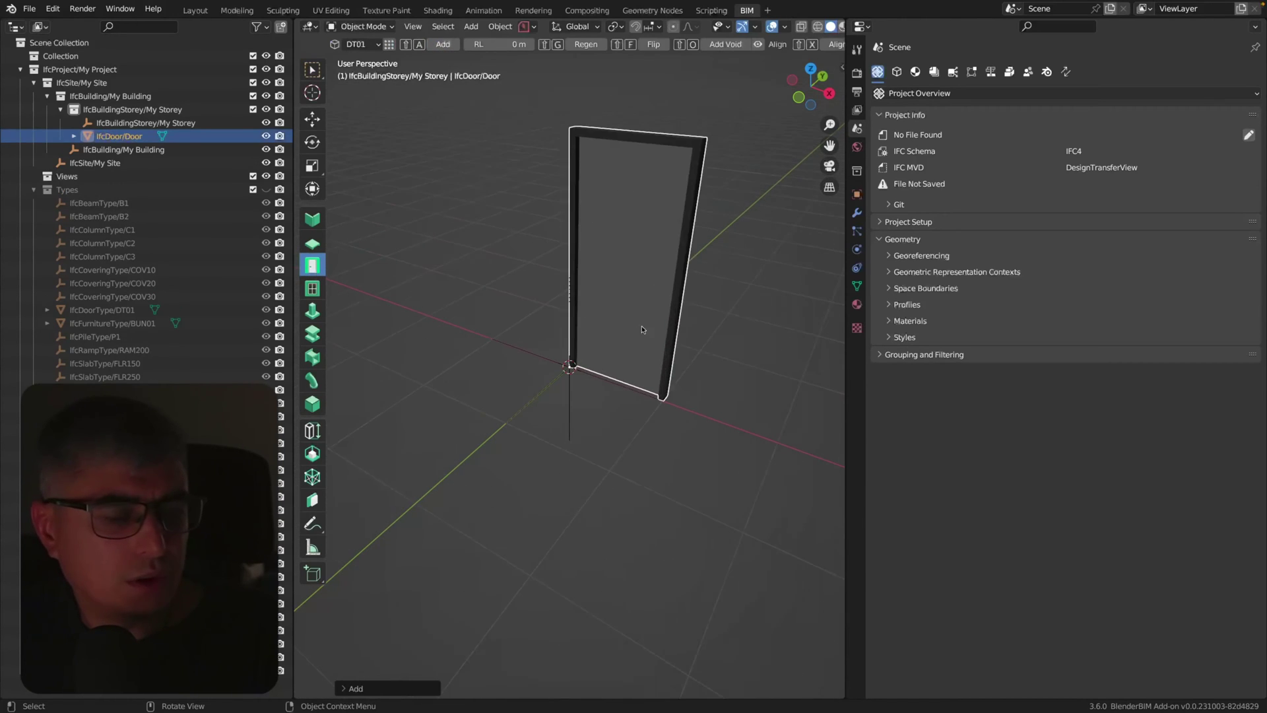
right_click(659, 326)
left_click(704, 284)
middle_click_drag(703, 275, 708, 279)
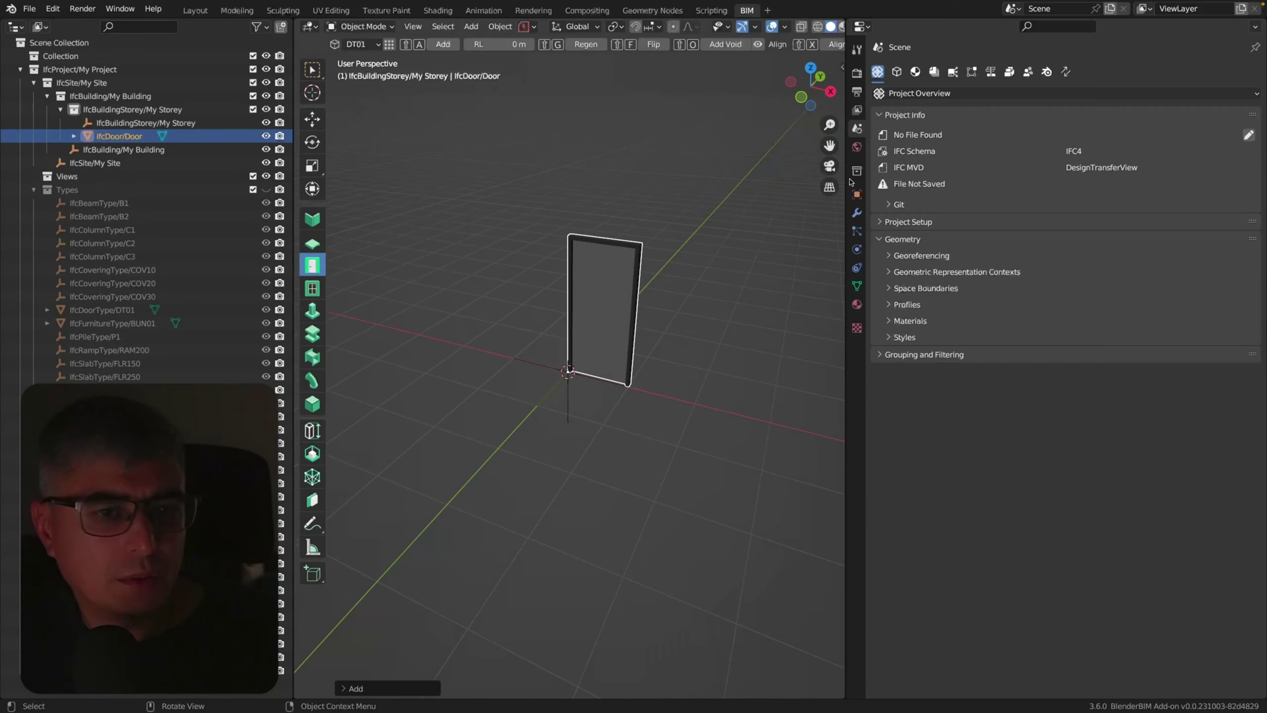
Confirm in Object properties that the door has no classification references.
left_click(896, 72)
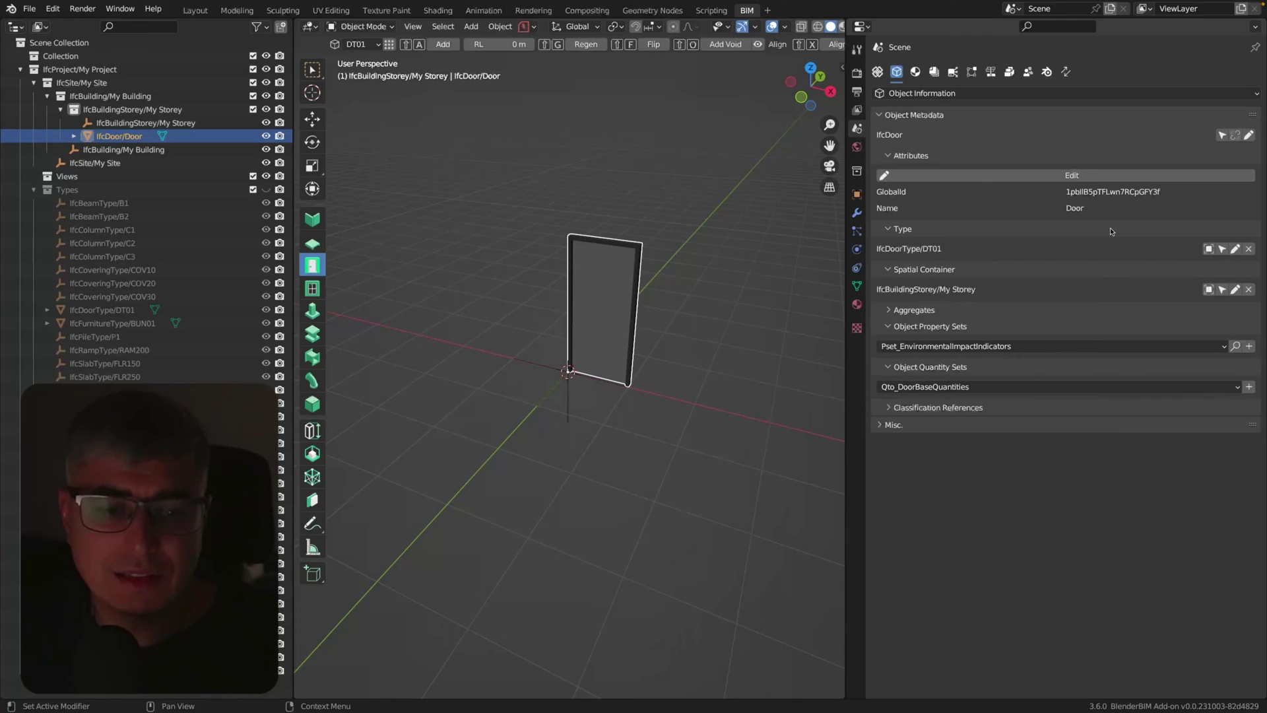
left_click(889, 409)
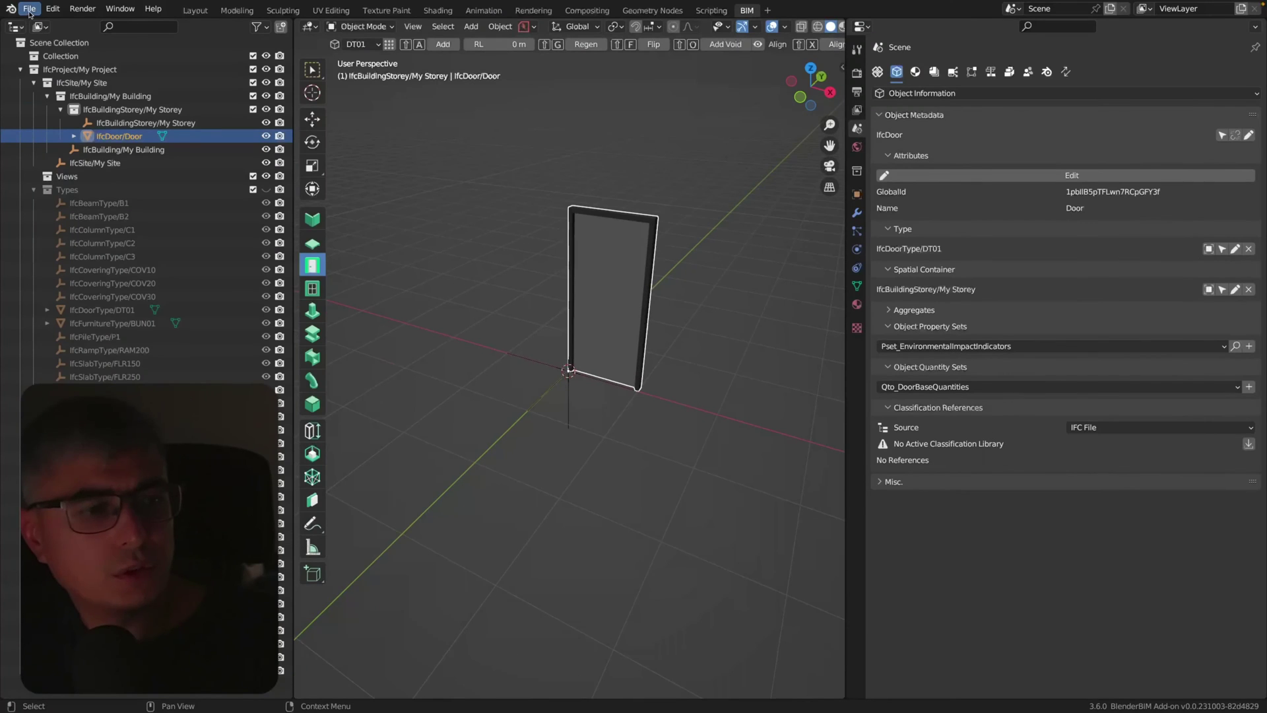
left_click(56, 17)
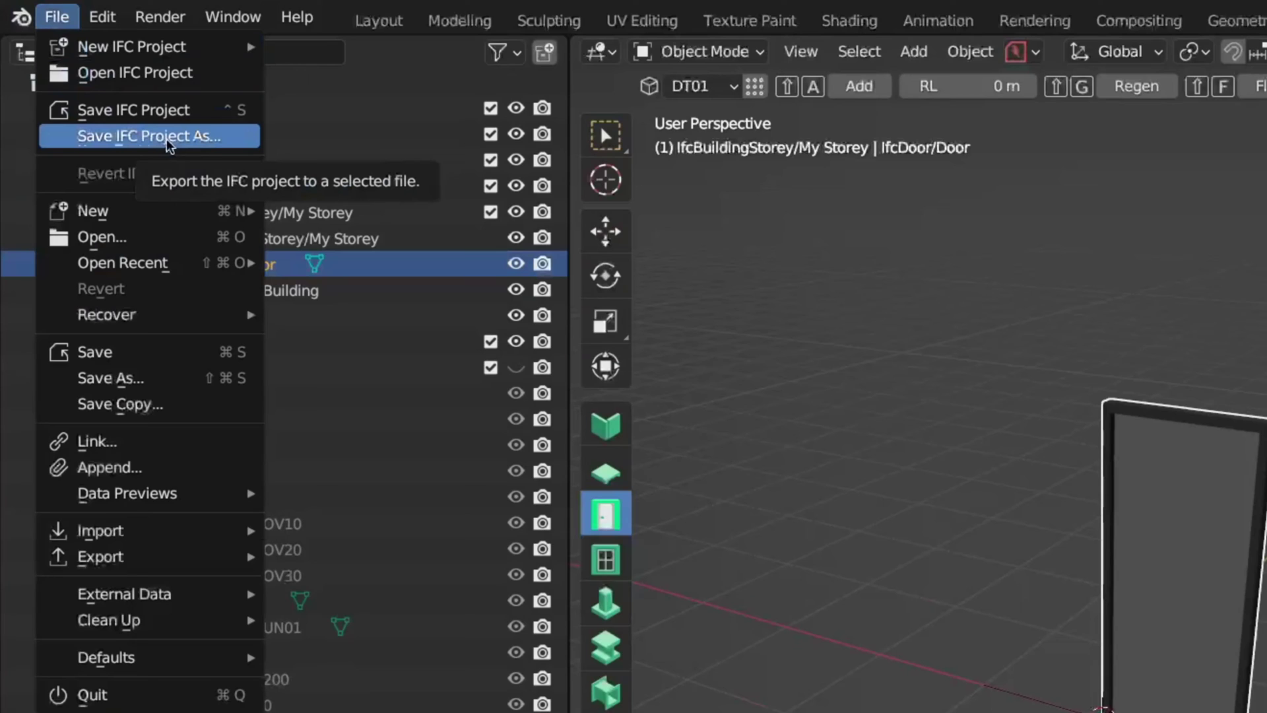
Save the door project as 'bsdd demo.ifc' in the IFC models folder.
left_click(168, 144)
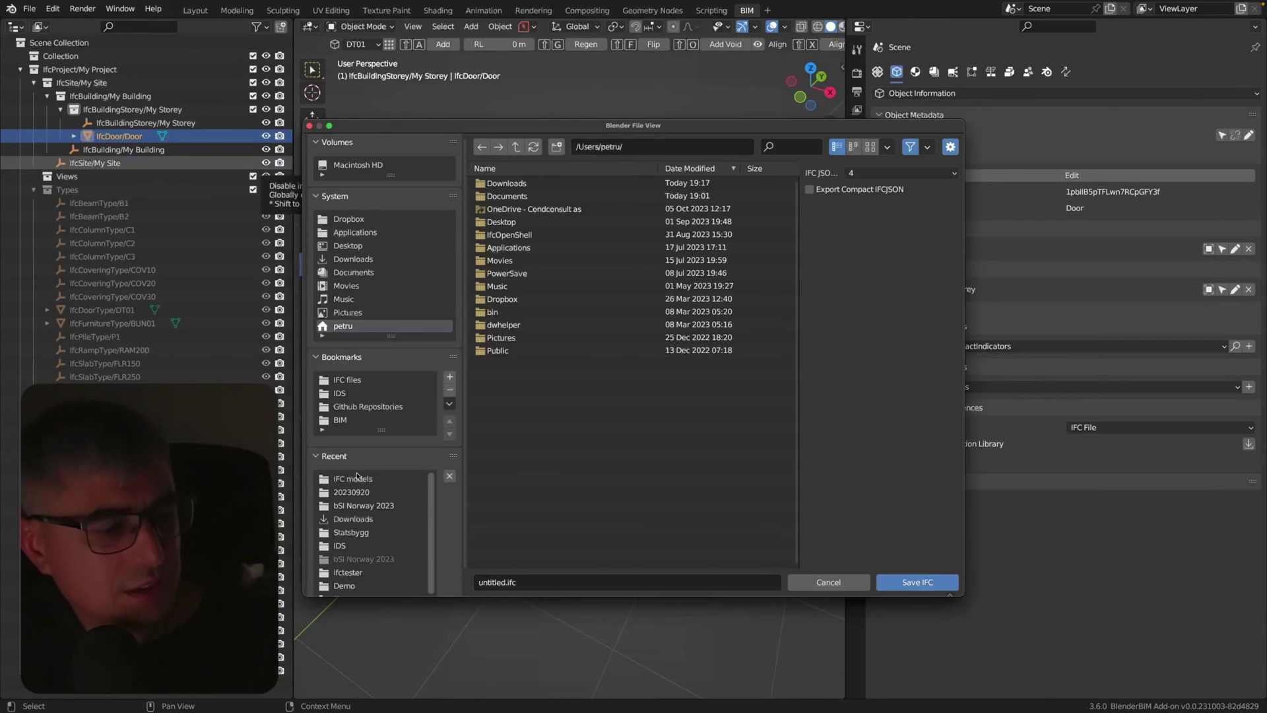
left_click(358, 478)
left_click(500, 582)
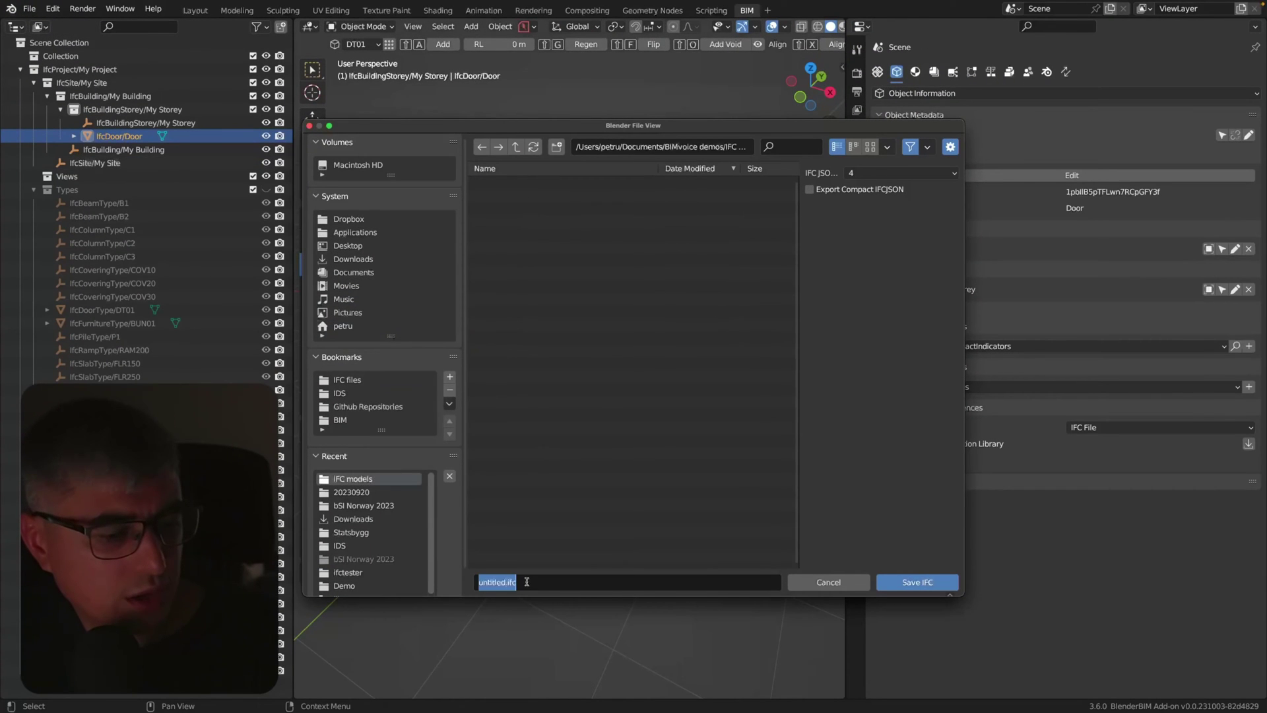
left_click_drag(504, 581, 452, 577)
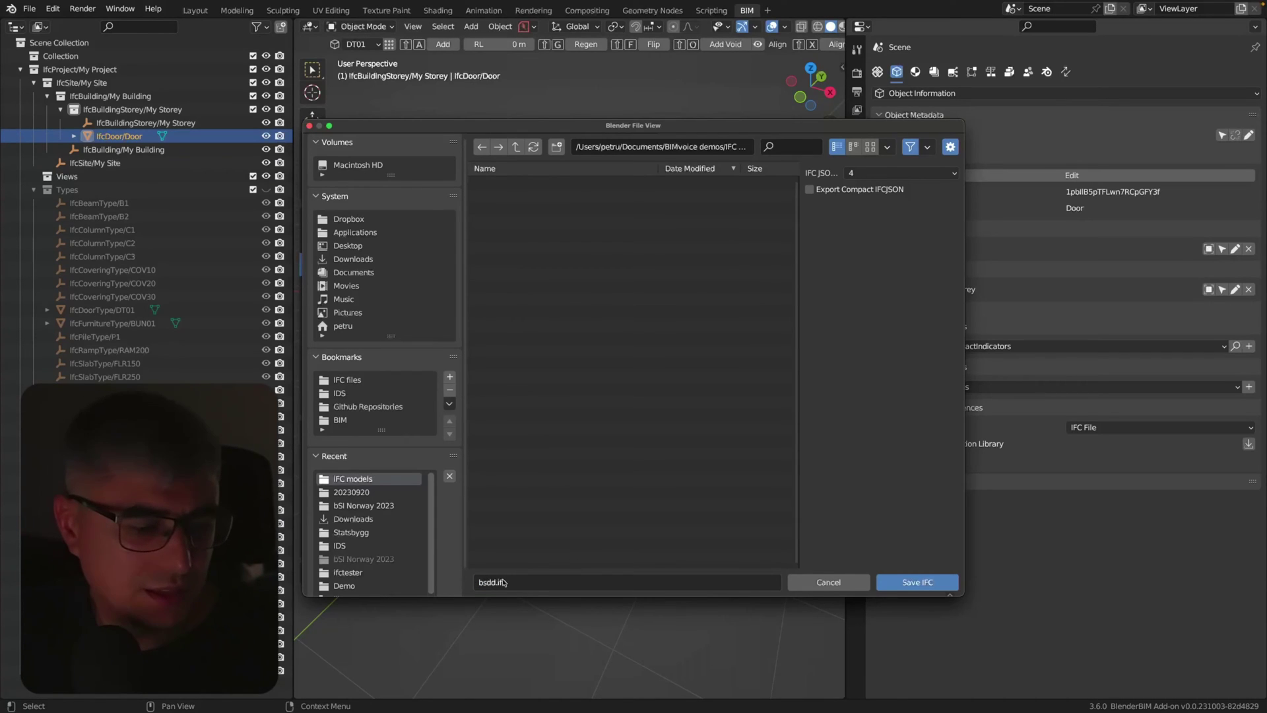
type("bsdd")
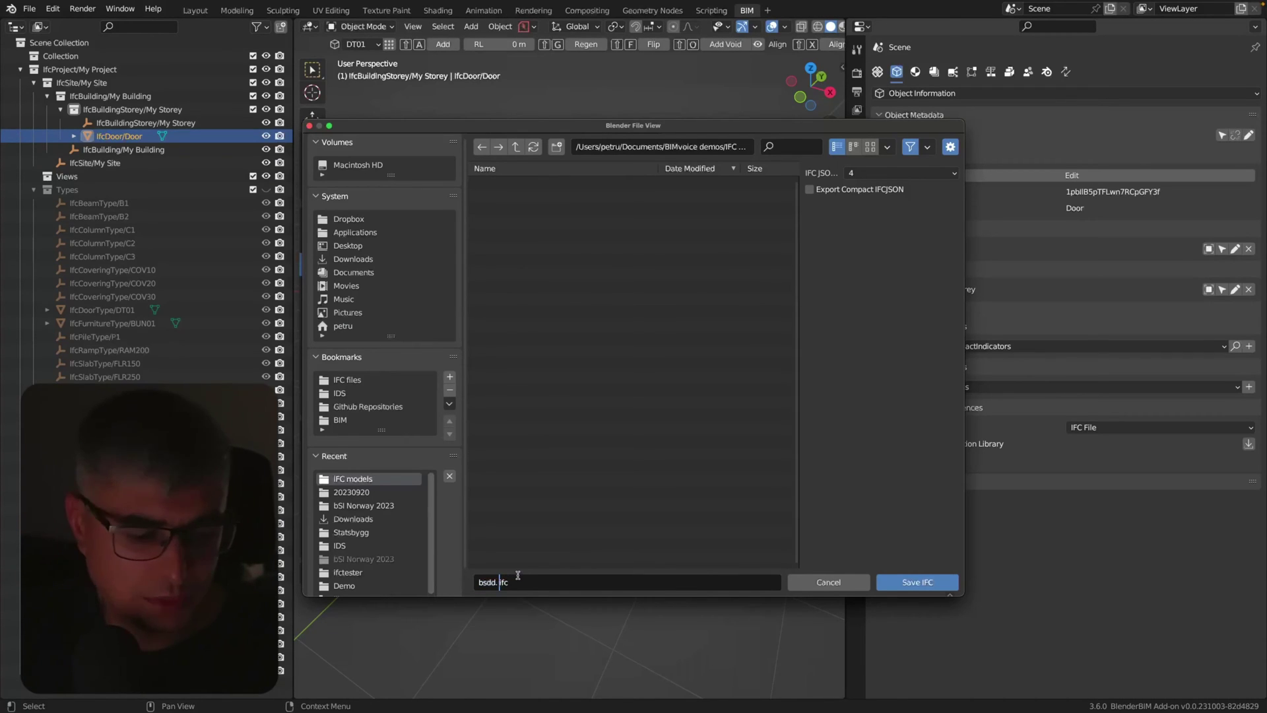
type(" d")
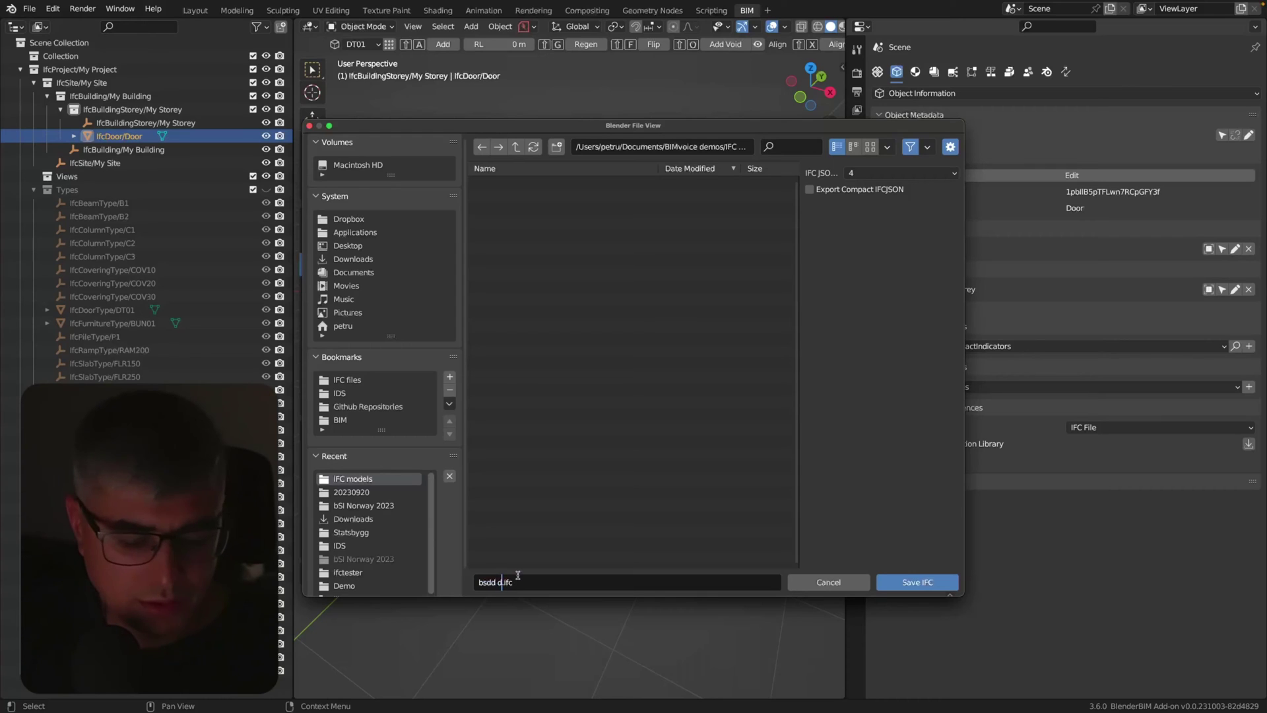
type("emo")
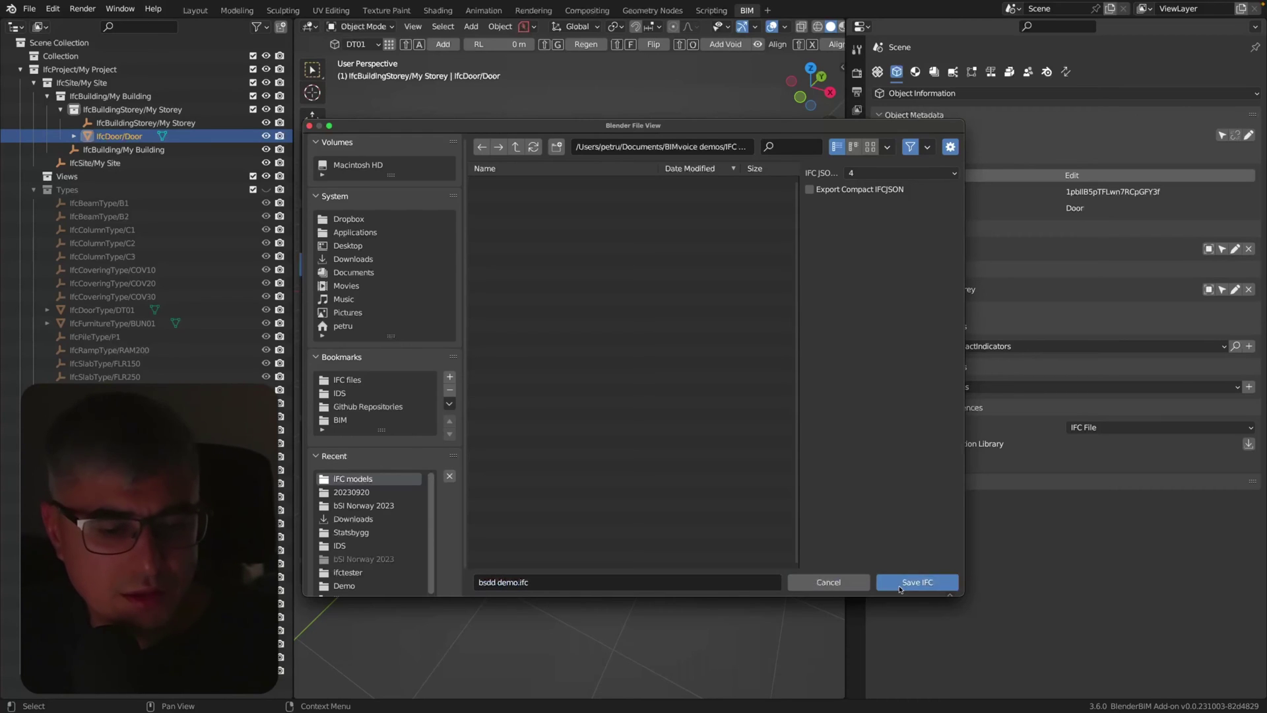
left_click(917, 581)
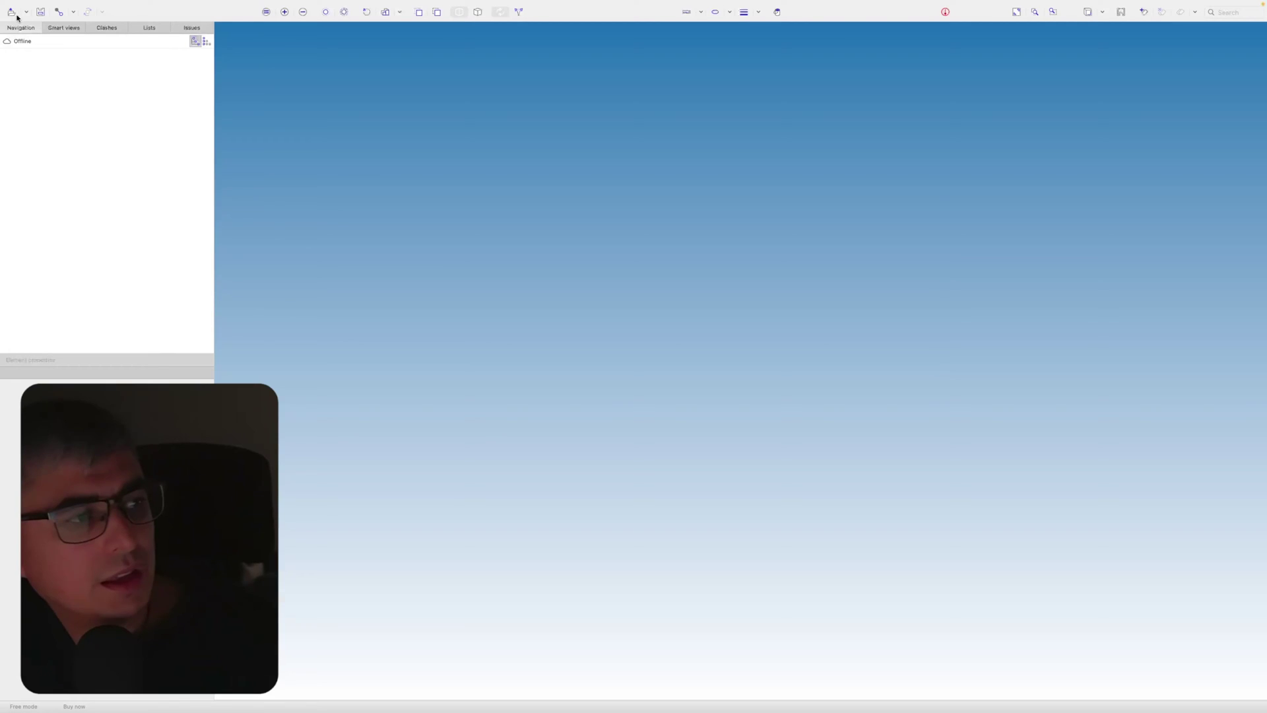
Open bsdd demo.ifc in BIMcollab Zoom, select the door and orbit around it.
key("ctrl+o")
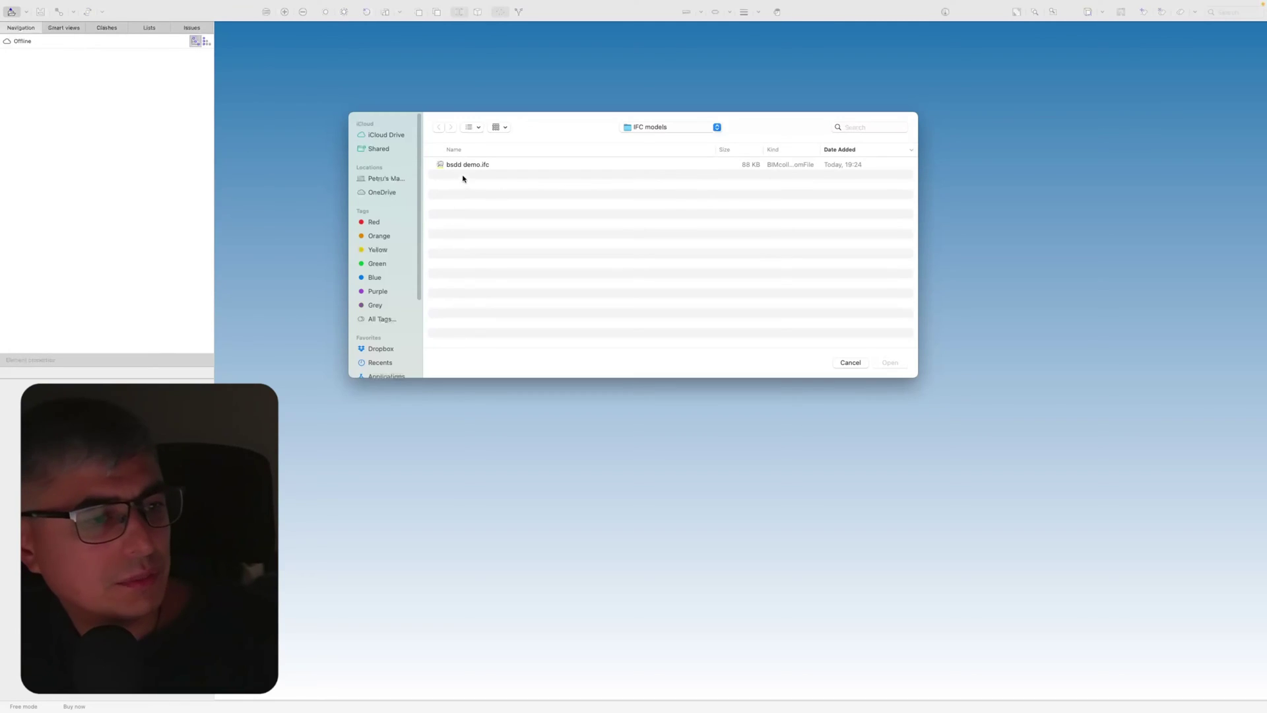
double_click(469, 166)
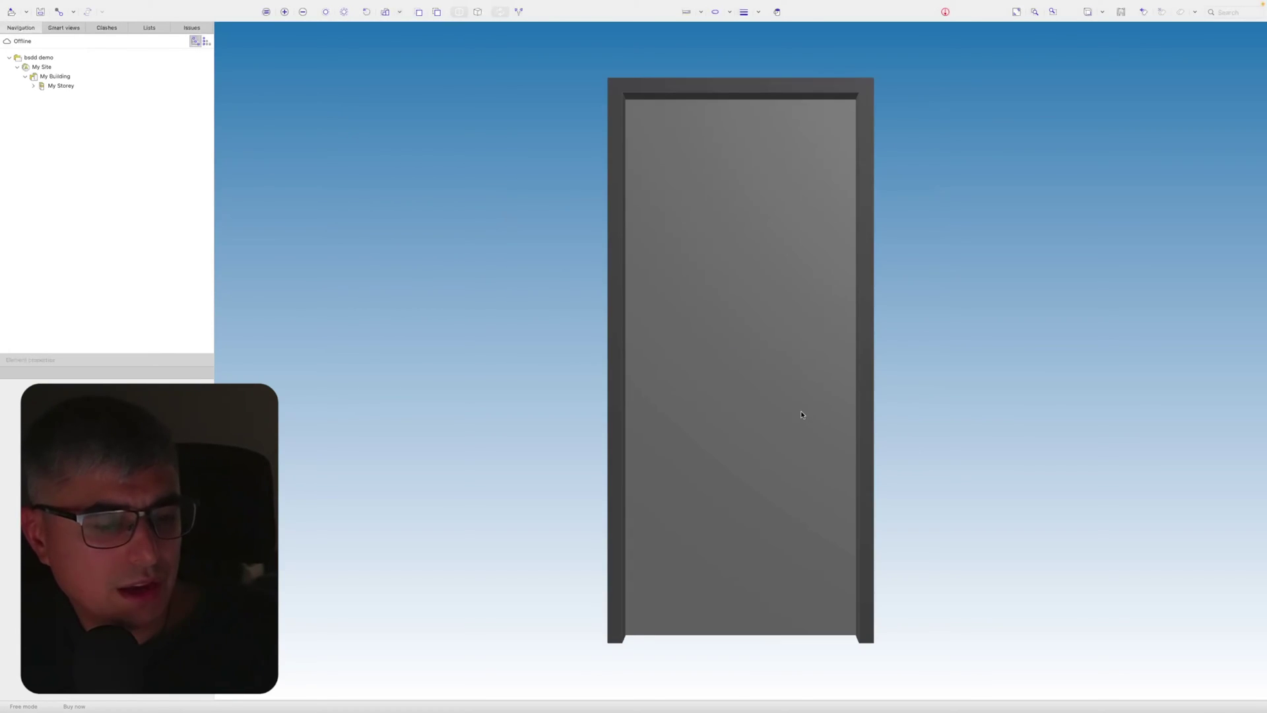
left_click(801, 410)
left_click_drag(985, 424, 877, 459)
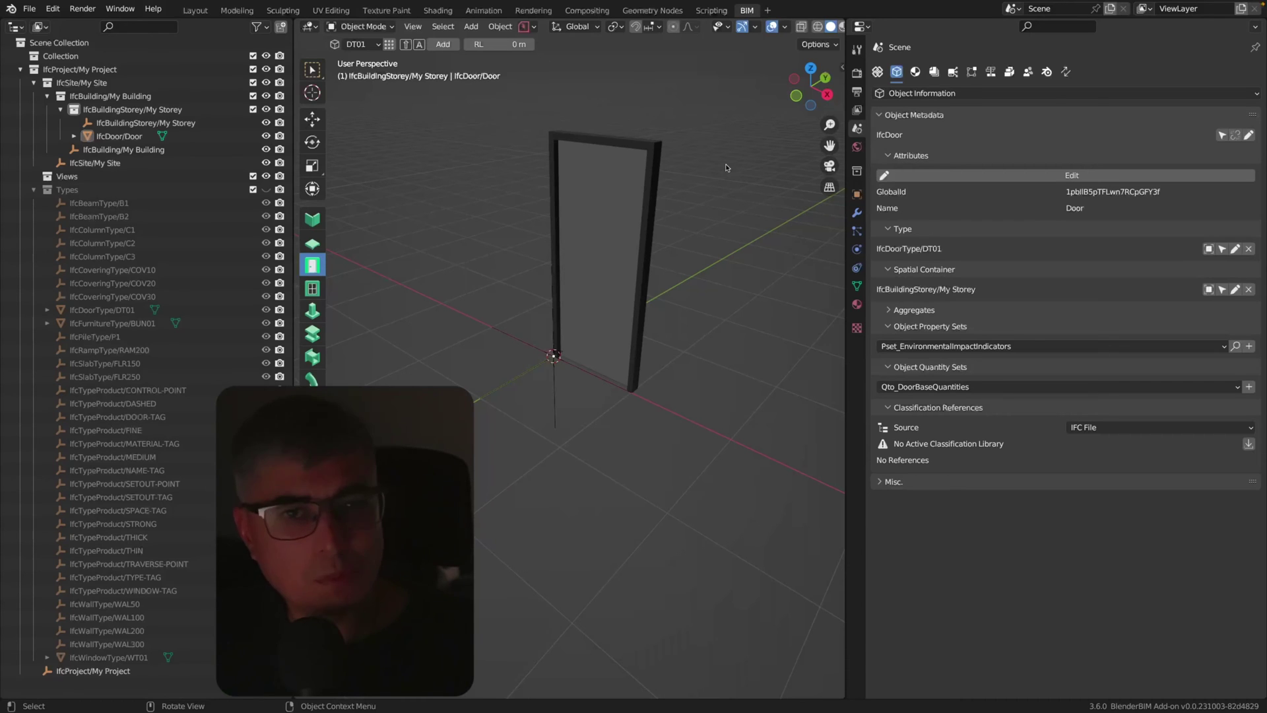
Select the door and show the Project Overview for bsdd demo.ifc (IFC4, DesignTransferView).
left_click(652, 212)
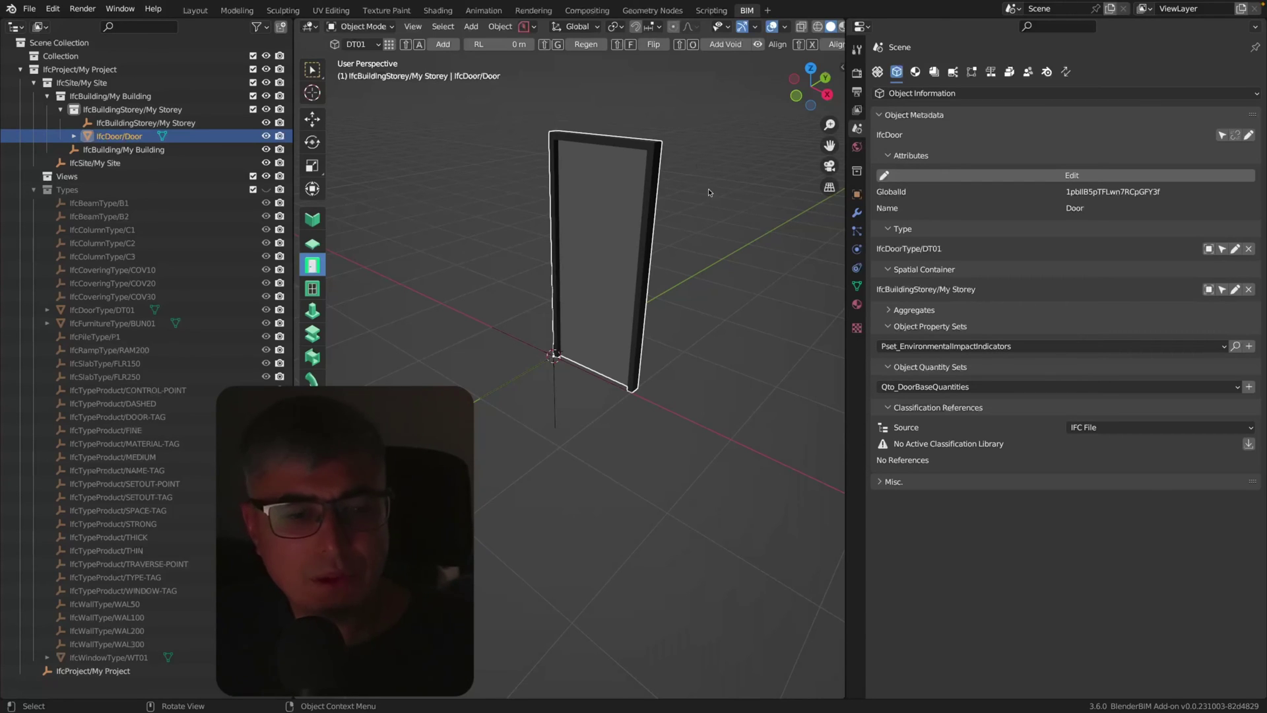
left_click(686, 158)
left_click(626, 150)
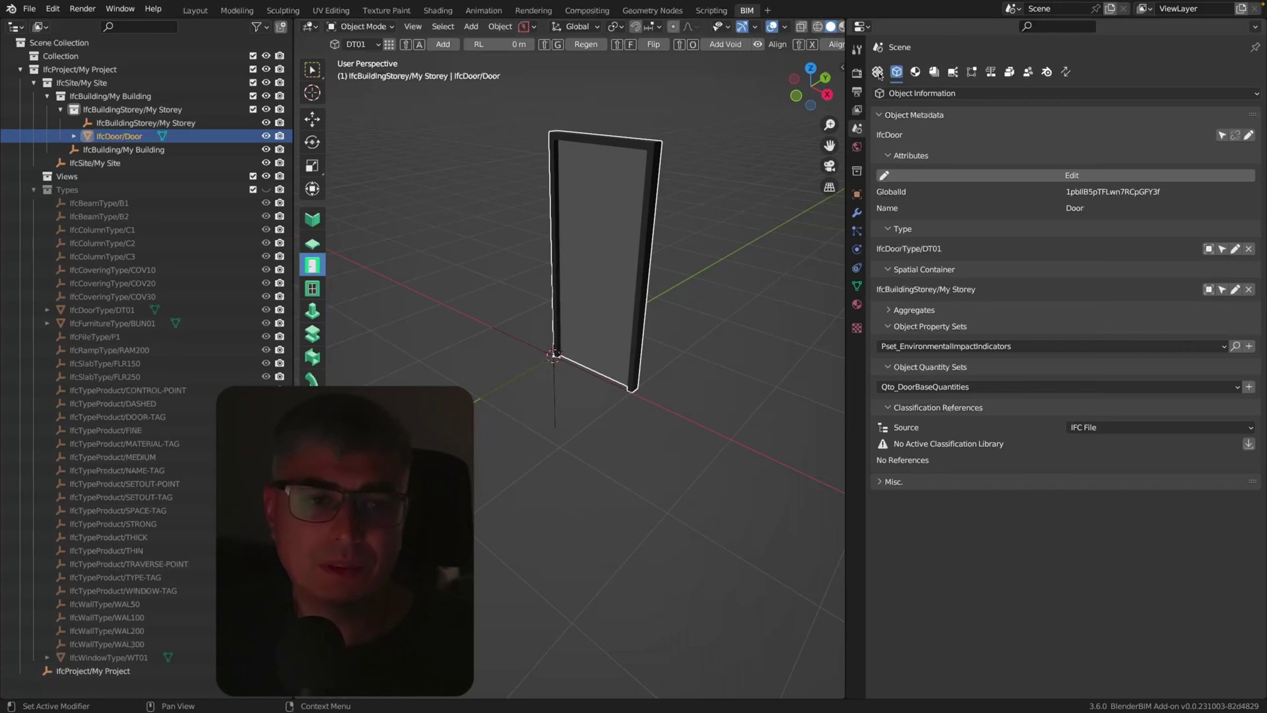
left_click(877, 71)
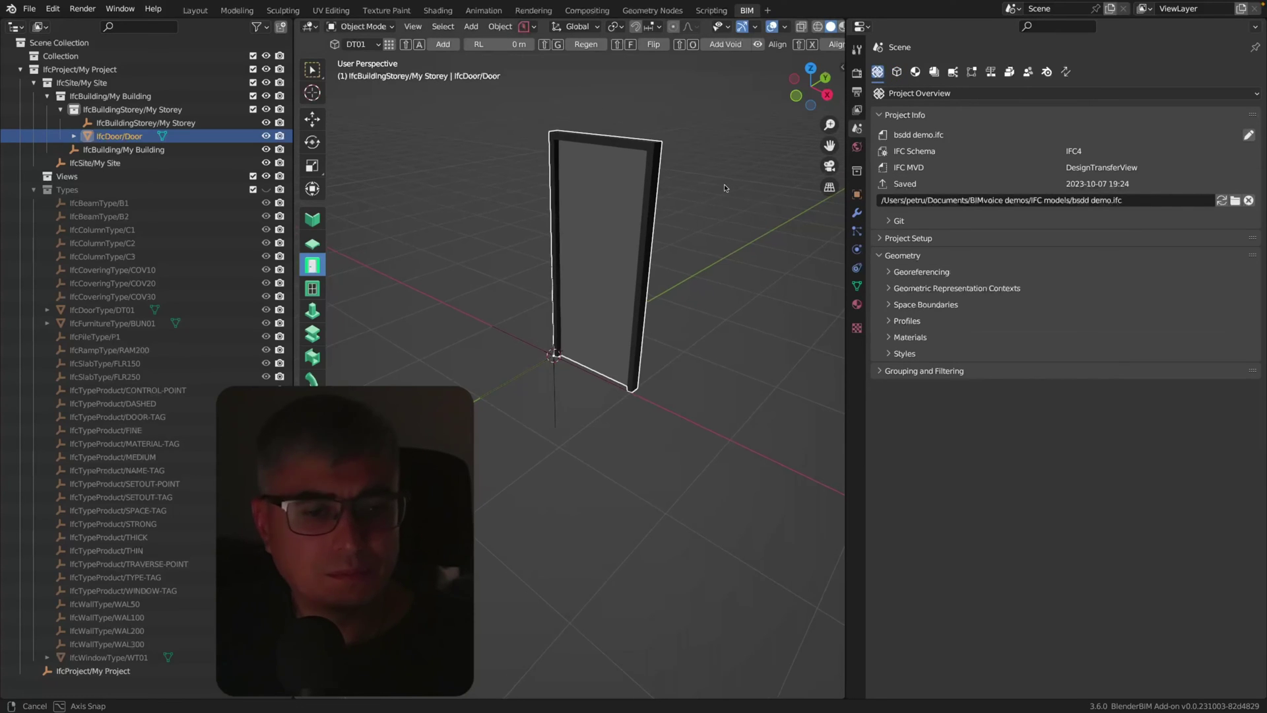
scroll(734, 182, "up", 1)
scroll(734, 183, "up", 1)
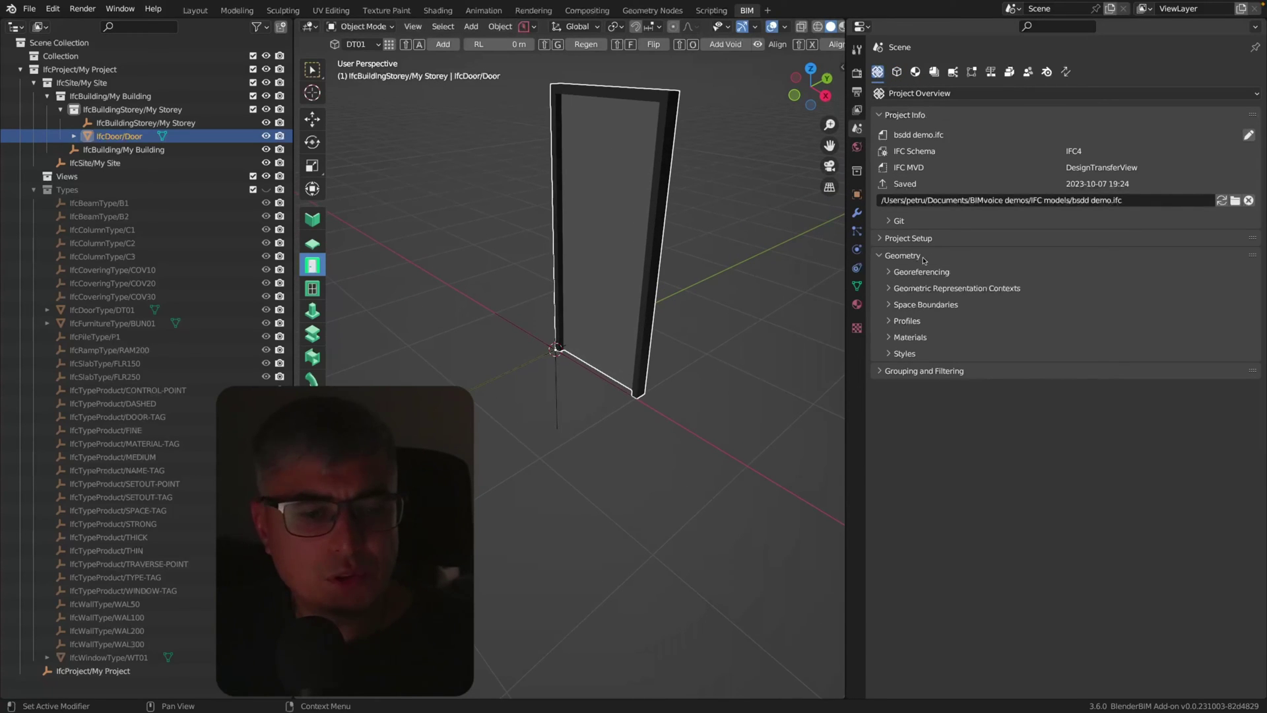
Expand Project Setup and its buildingSMART Data Dictionary subpanel listing AASHTO and ACCA domains.
left_click(1000, 239)
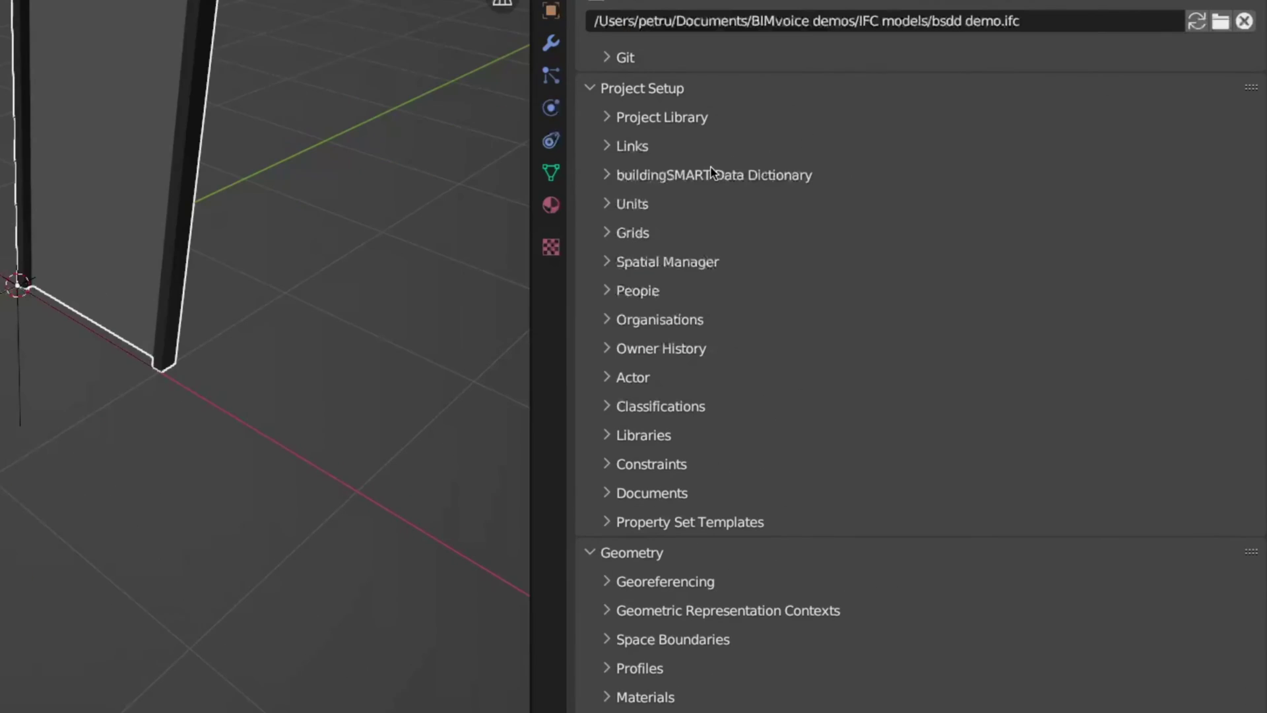
left_click(818, 177)
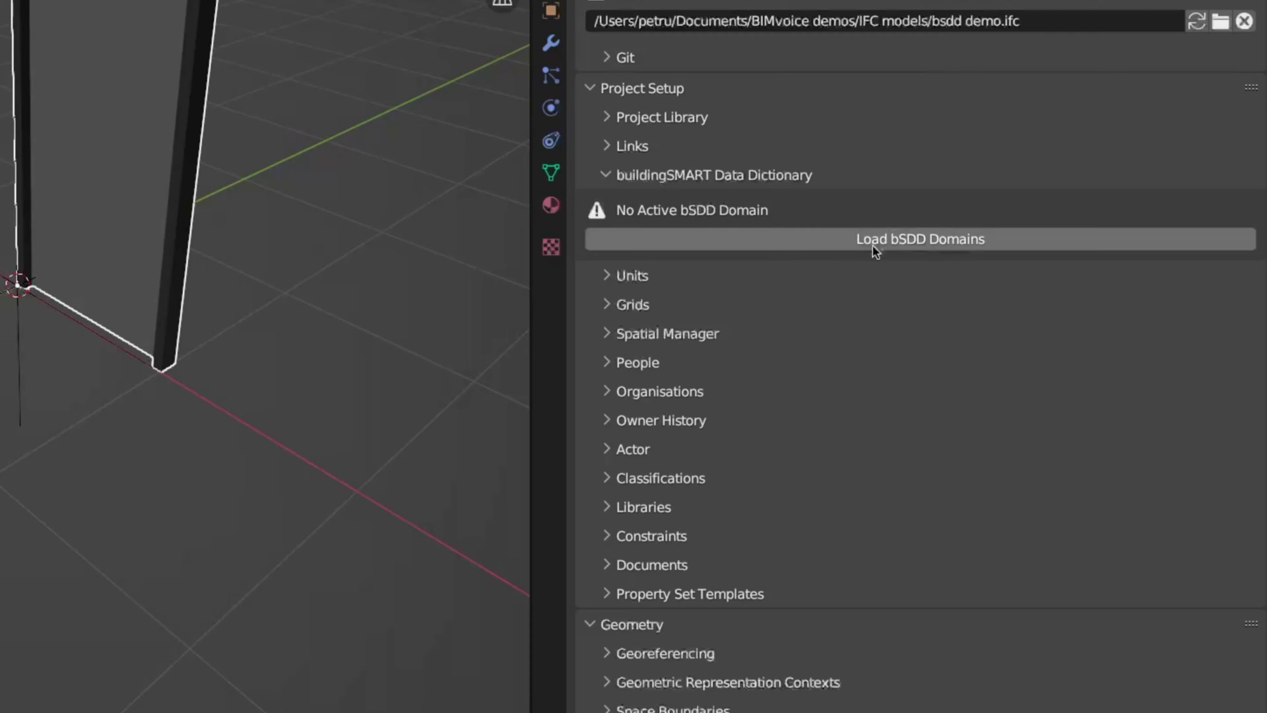
Load the bSDD domains, filter them to 'cci', and activate CCI Construction (Molio).
left_click(854, 246)
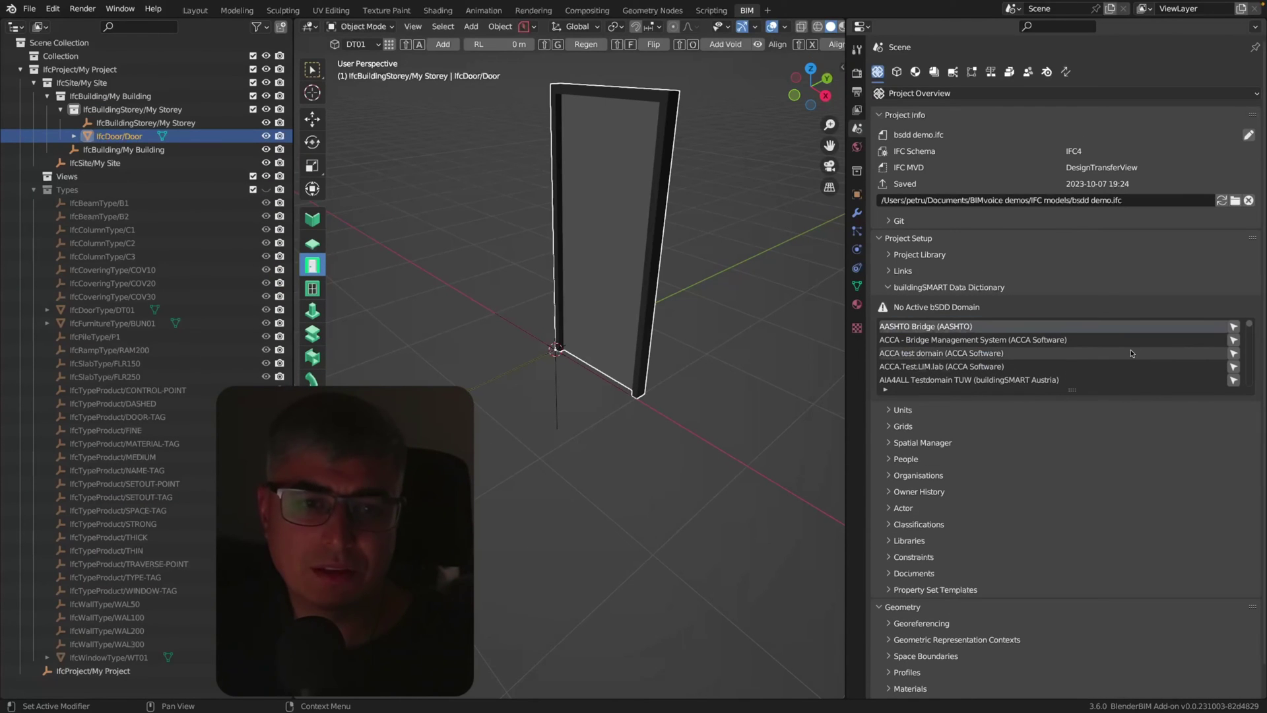
scroll(755, 274, "down", 3)
middle_click_drag(755, 274, 714, 277)
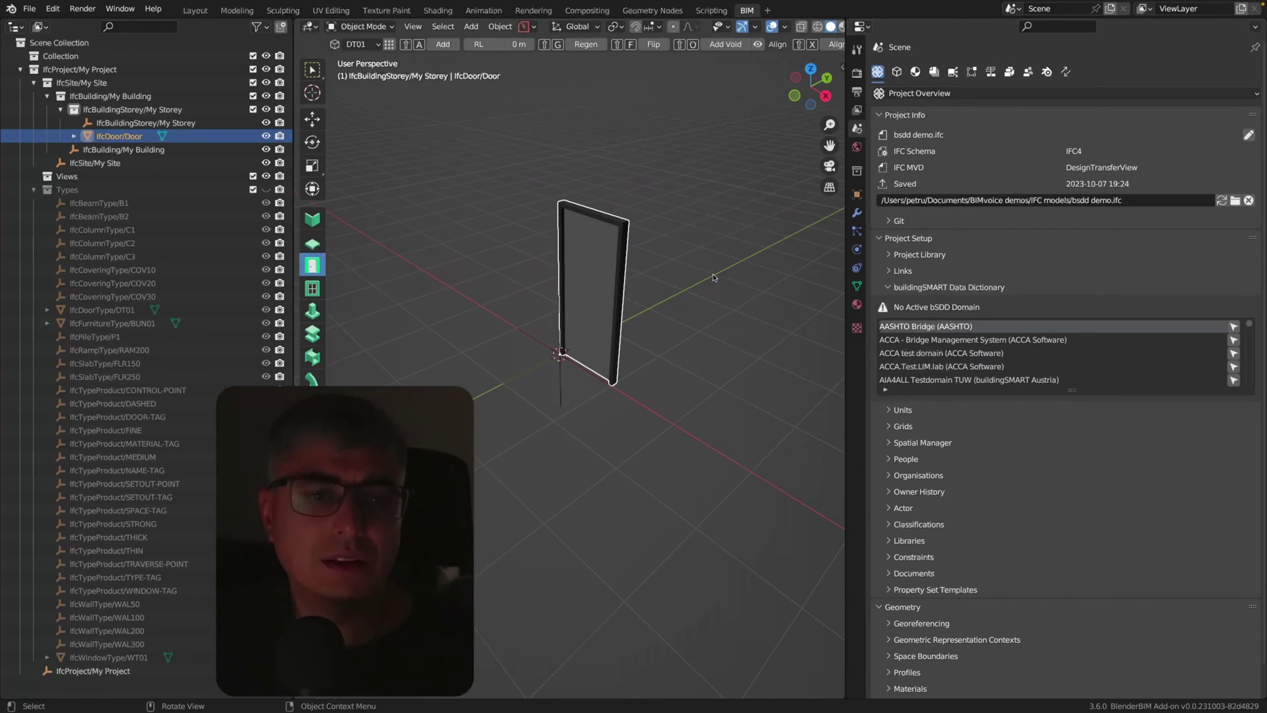
mouse_move(714, 277)
middle_mouse_down()
mouse_move(700, 266)
mouse_move(684, 279)
middle_mouse_up()
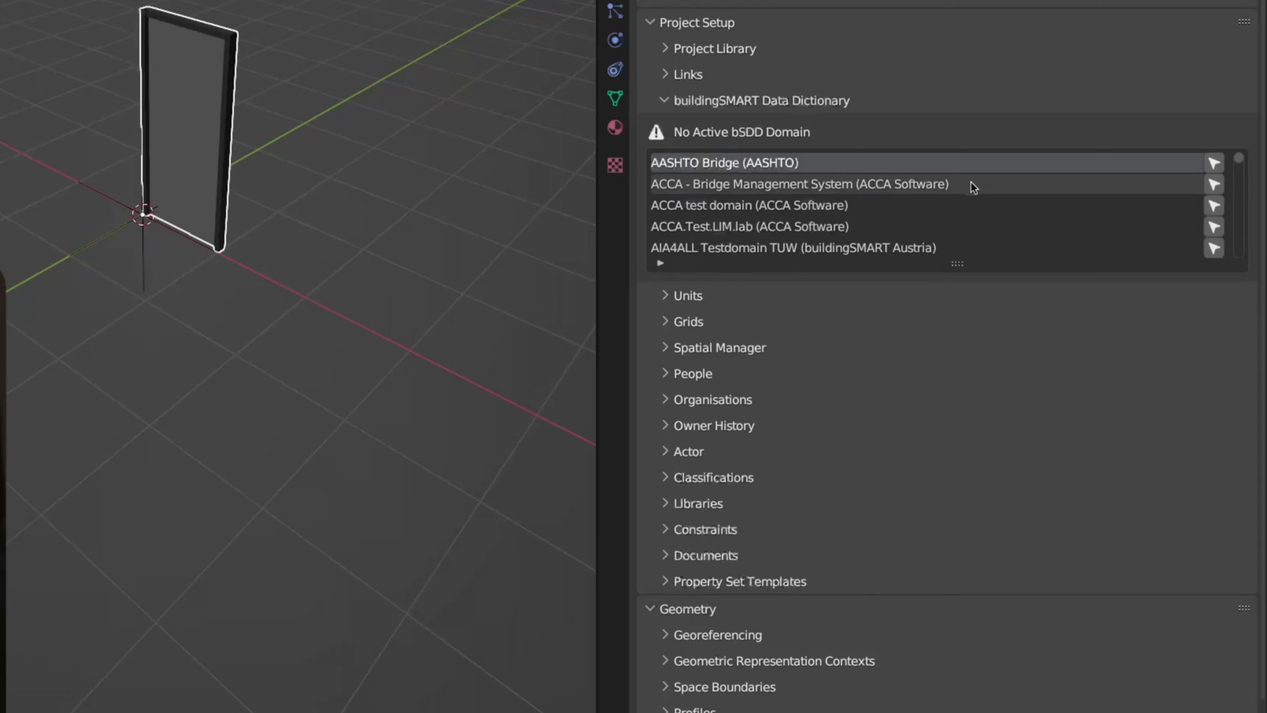
scroll(972, 184, "down", 4)
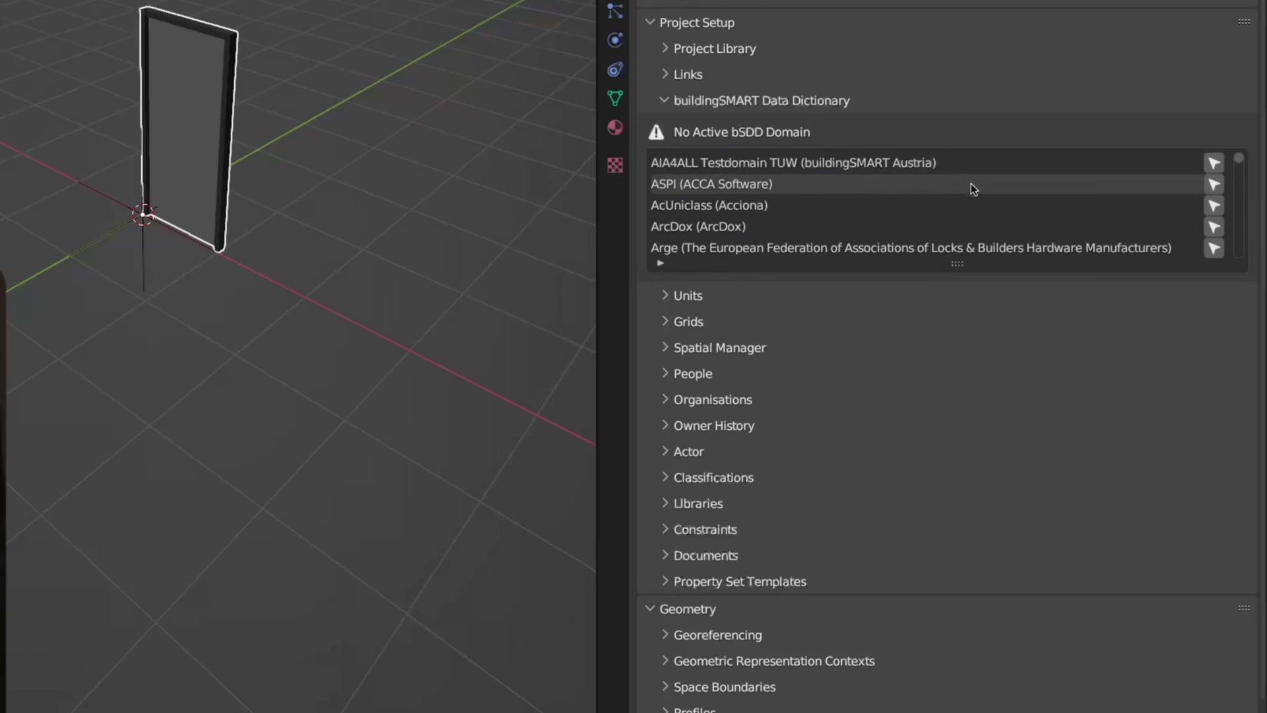
scroll(971, 184, "up", 2)
scroll(971, 183, "up", 2)
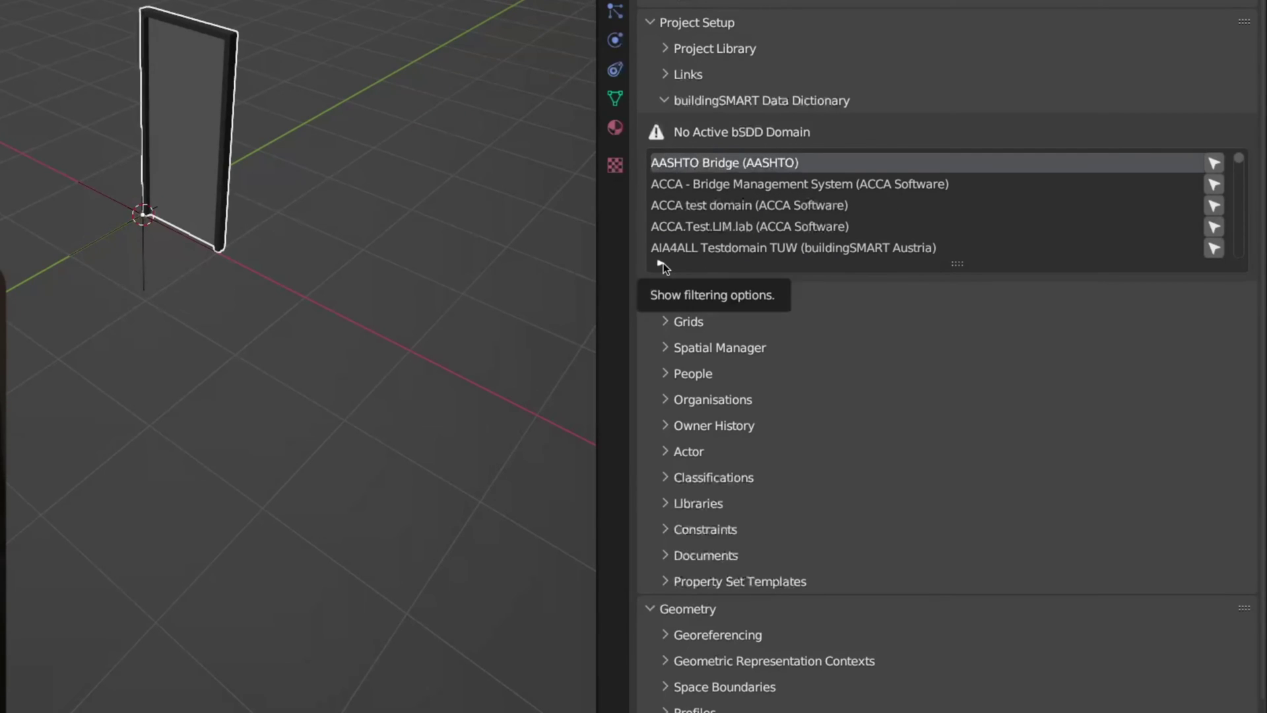
left_click(664, 263)
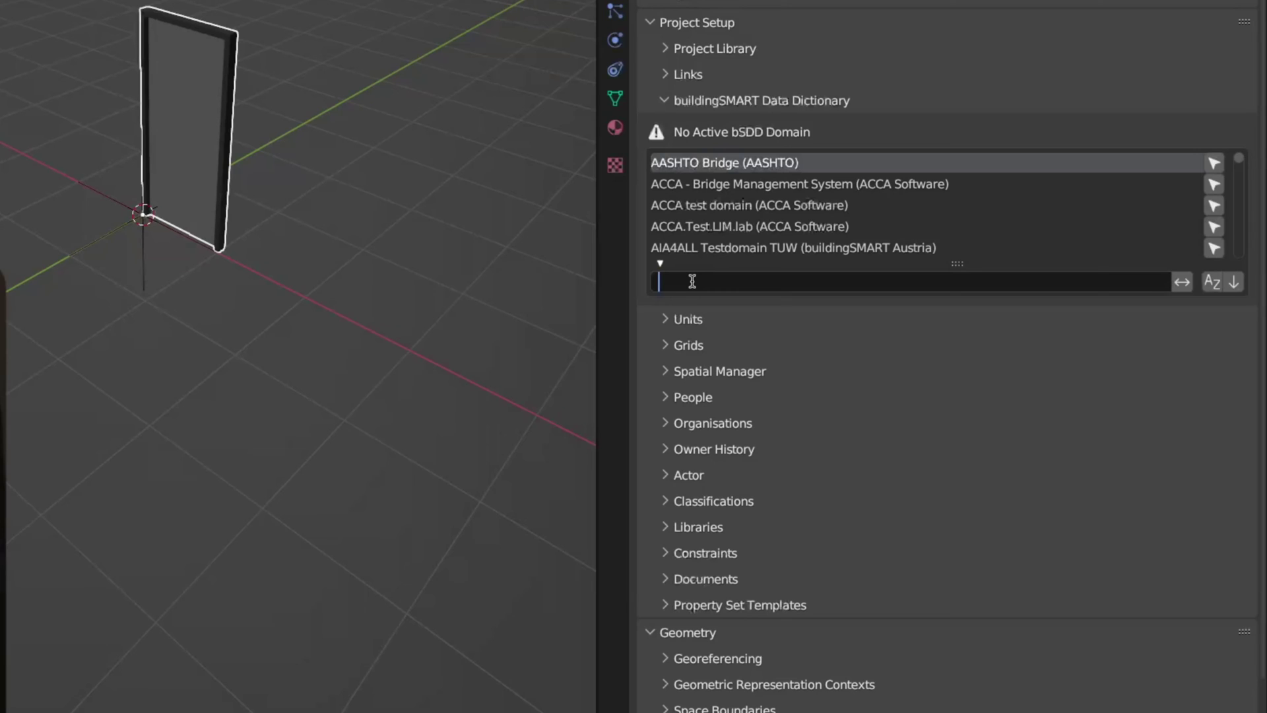
type("cci")
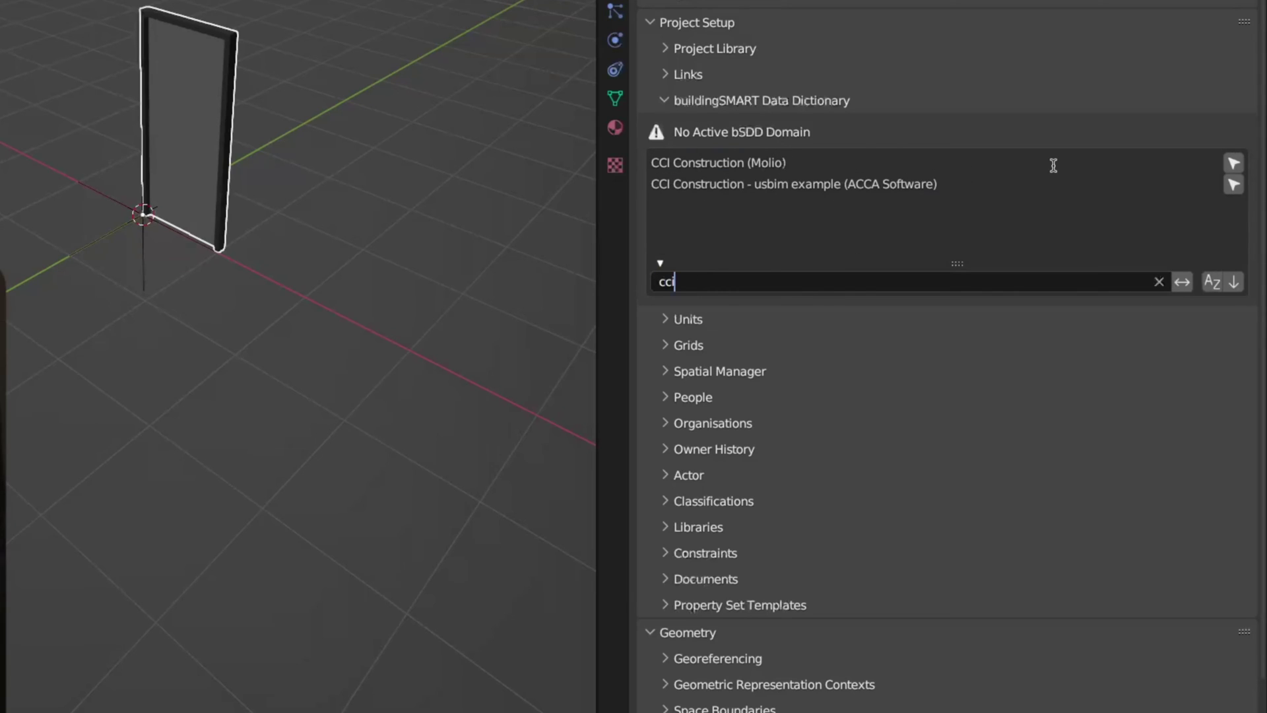
left_click(1232, 163)
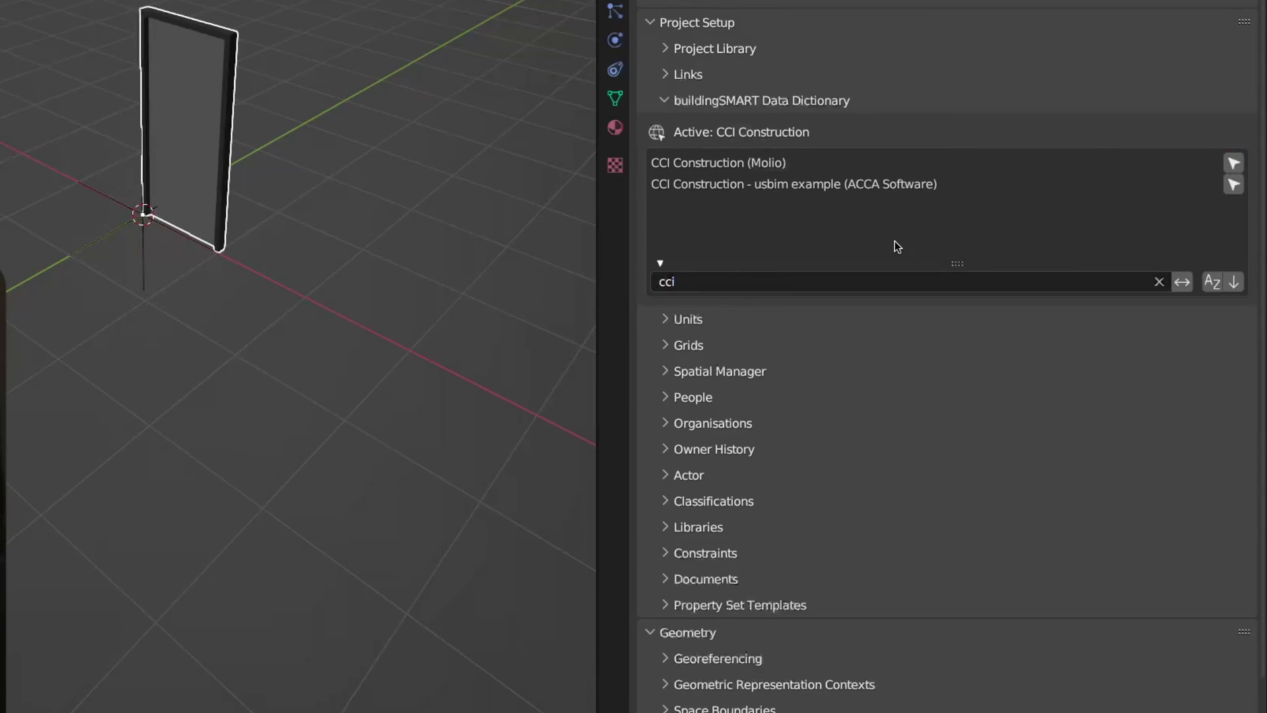
scroll(896, 246, "down", 2)
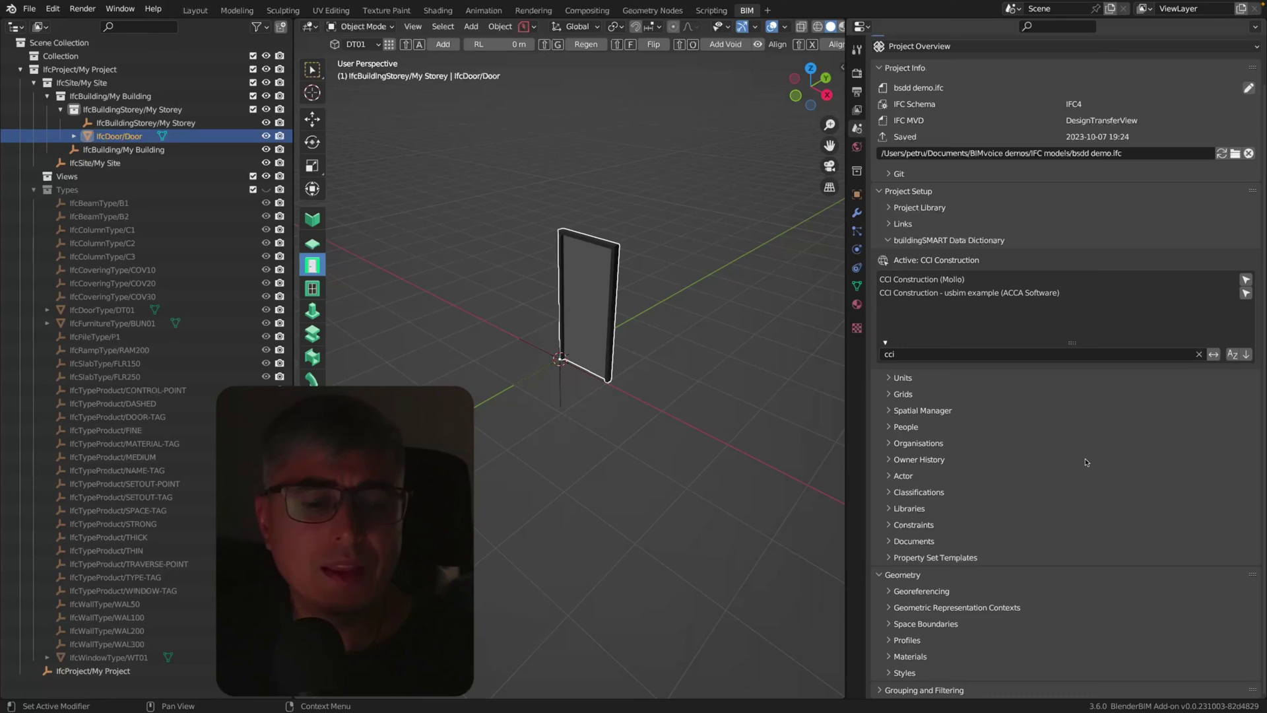
Add the CCI Construction classification from the buildingSMART Data Dictionary.
left_click(990, 493)
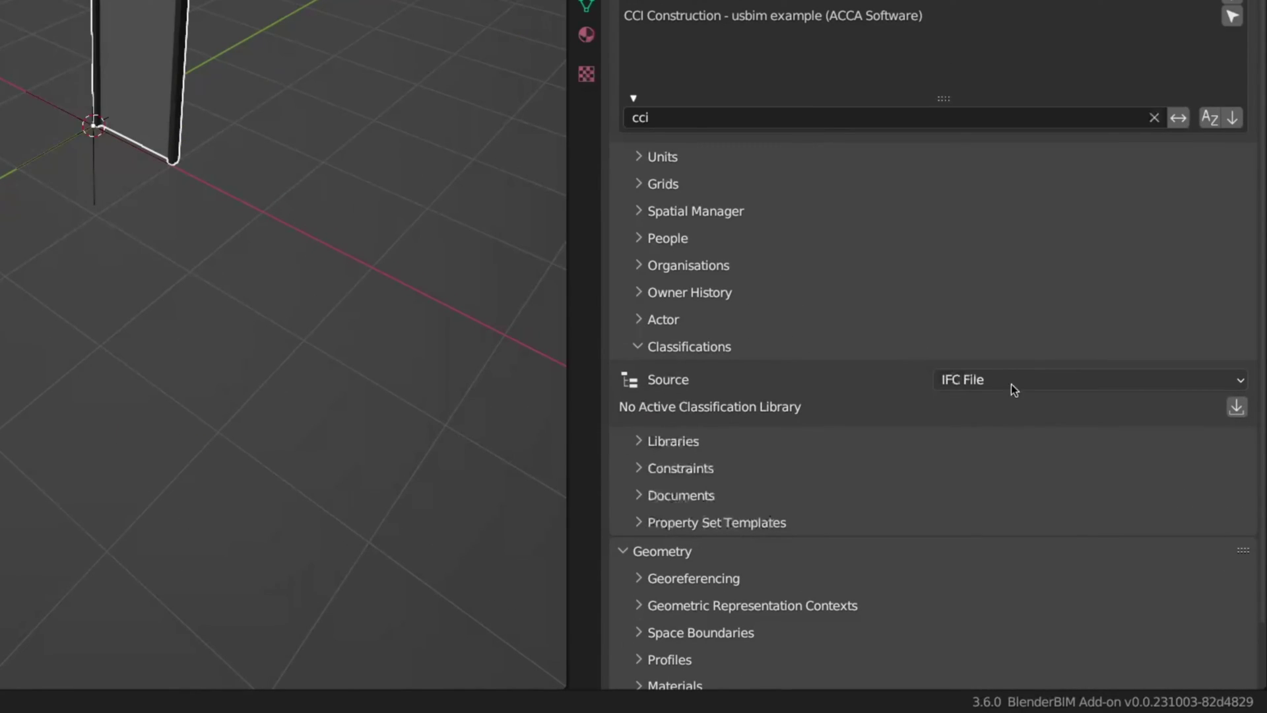
left_click(1013, 379)
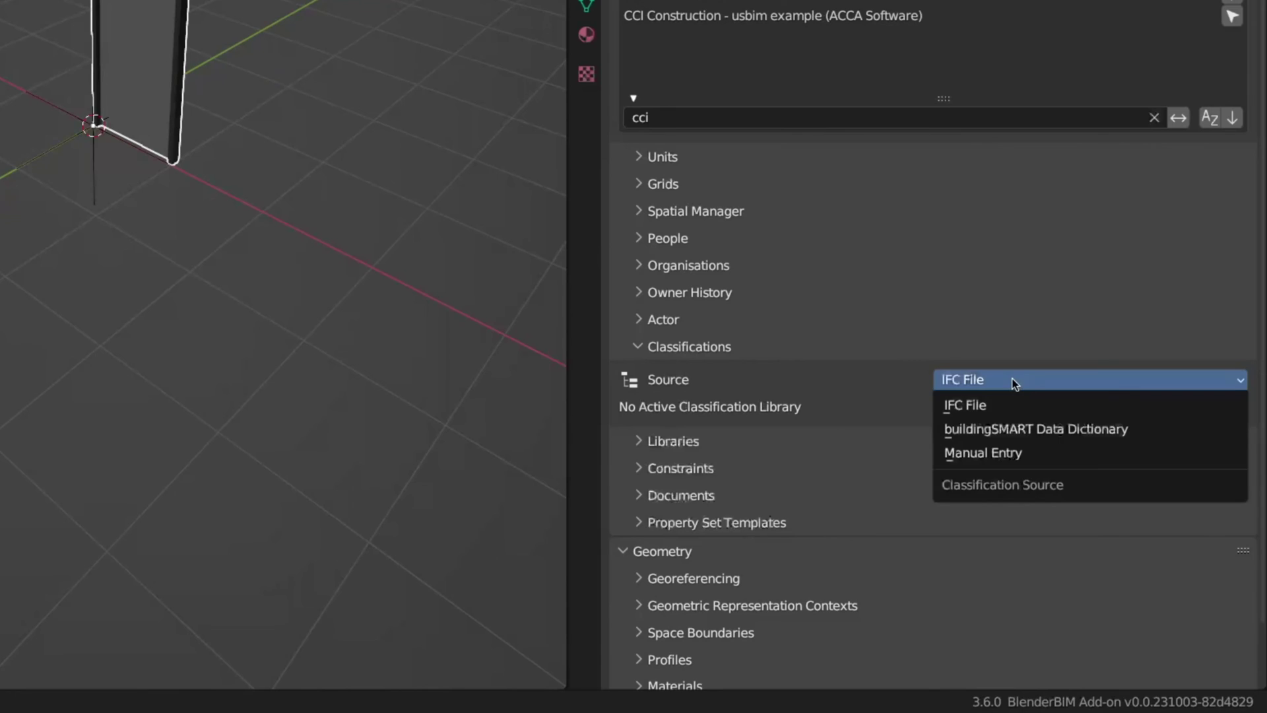
left_click(1099, 428)
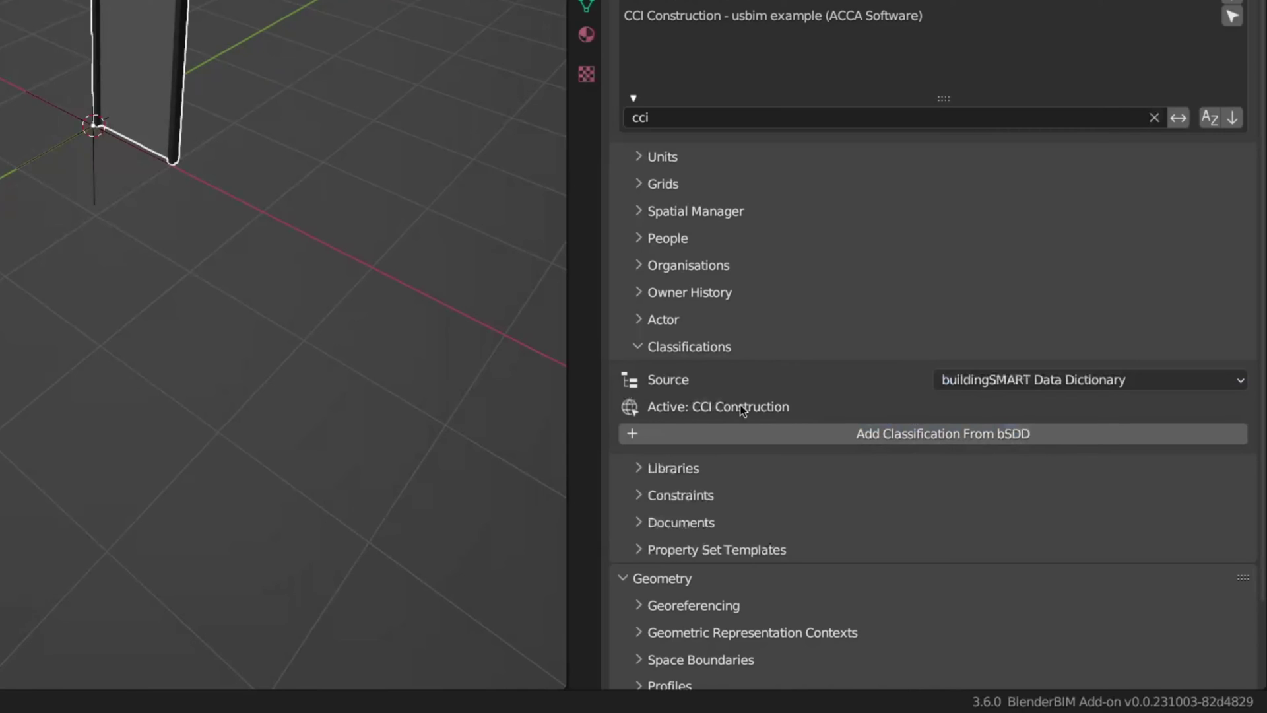
left_click(837, 433)
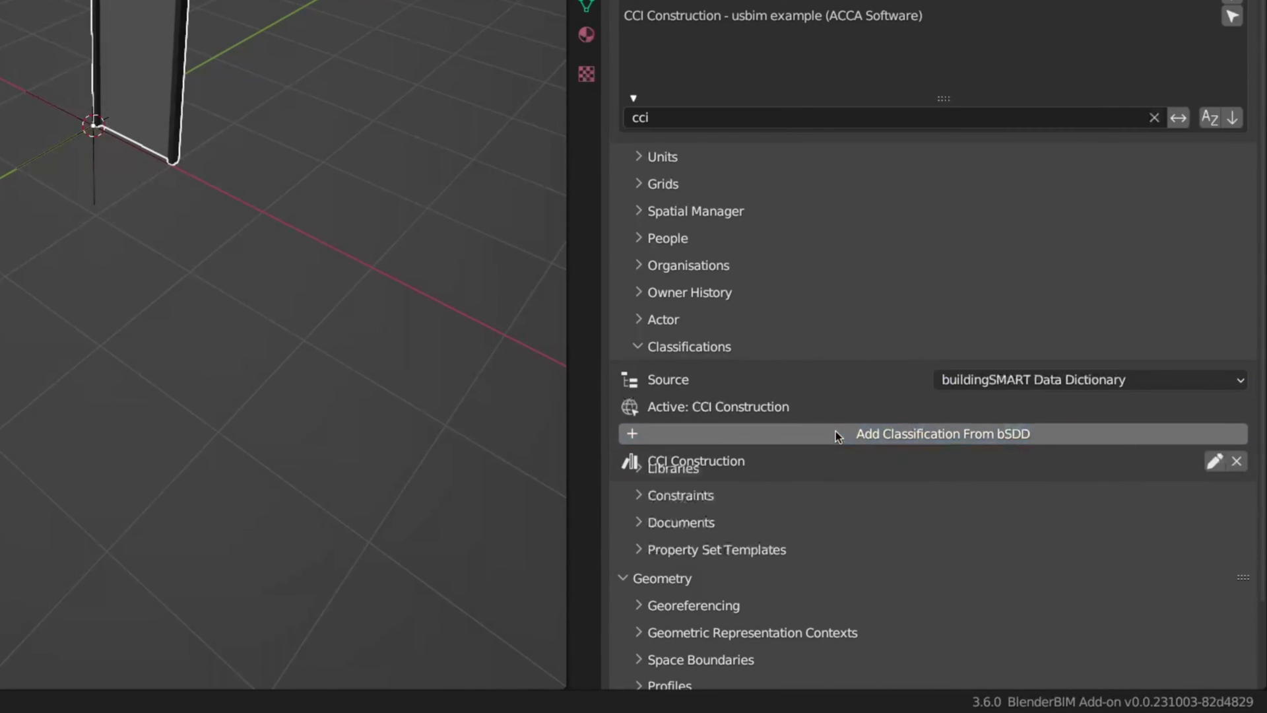
scroll(745, 466, "down", 3)
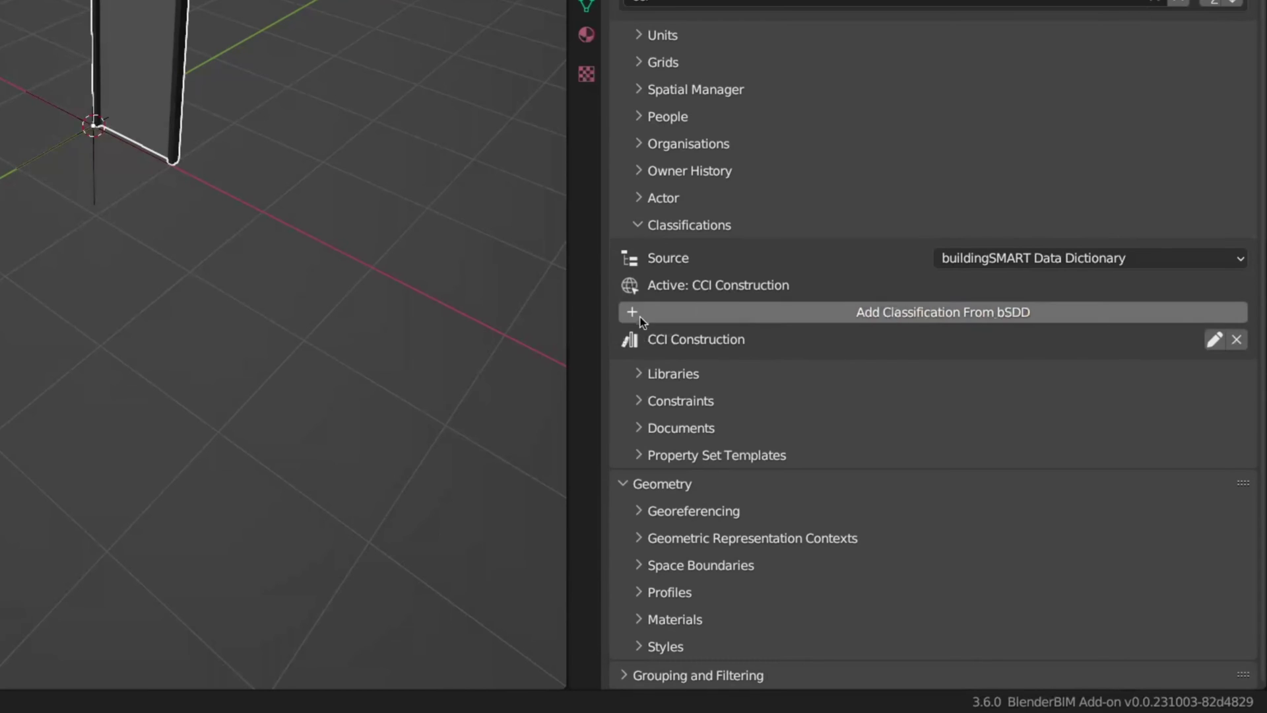
Edit the CCI Construction classification details and select its Location URL.
left_click(1215, 339)
left_click(1154, 335)
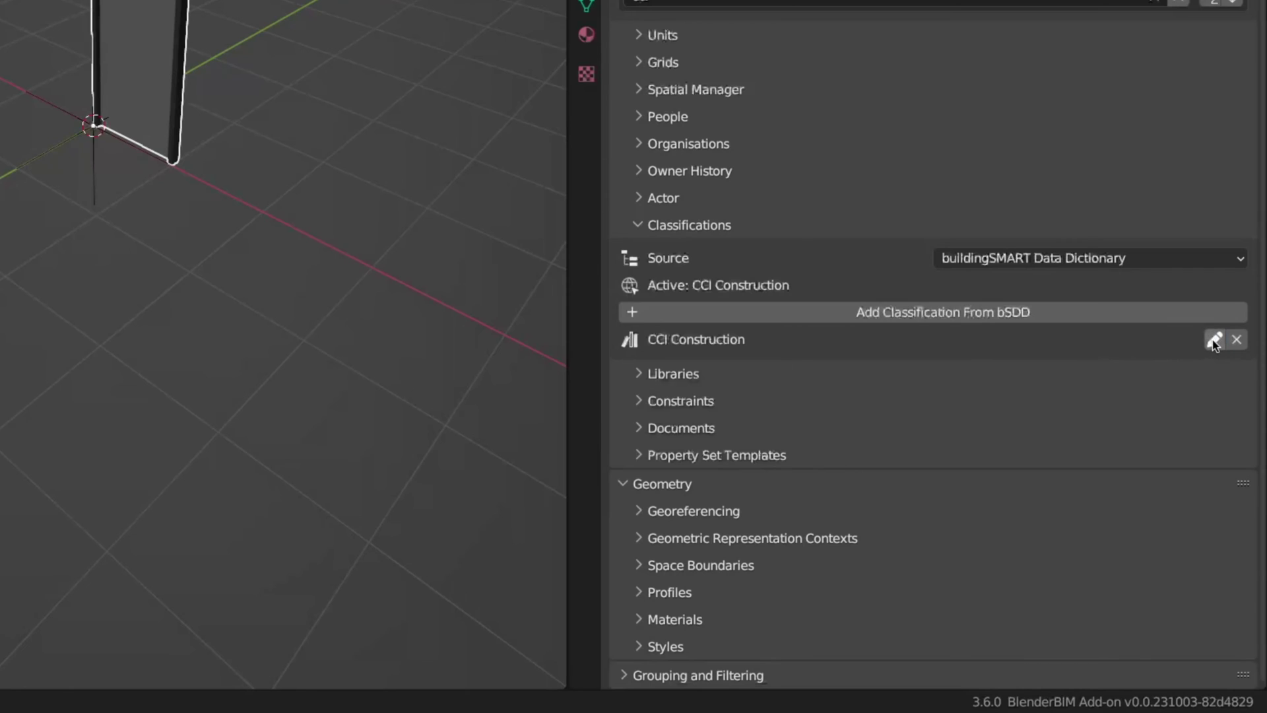
left_click(1215, 341)
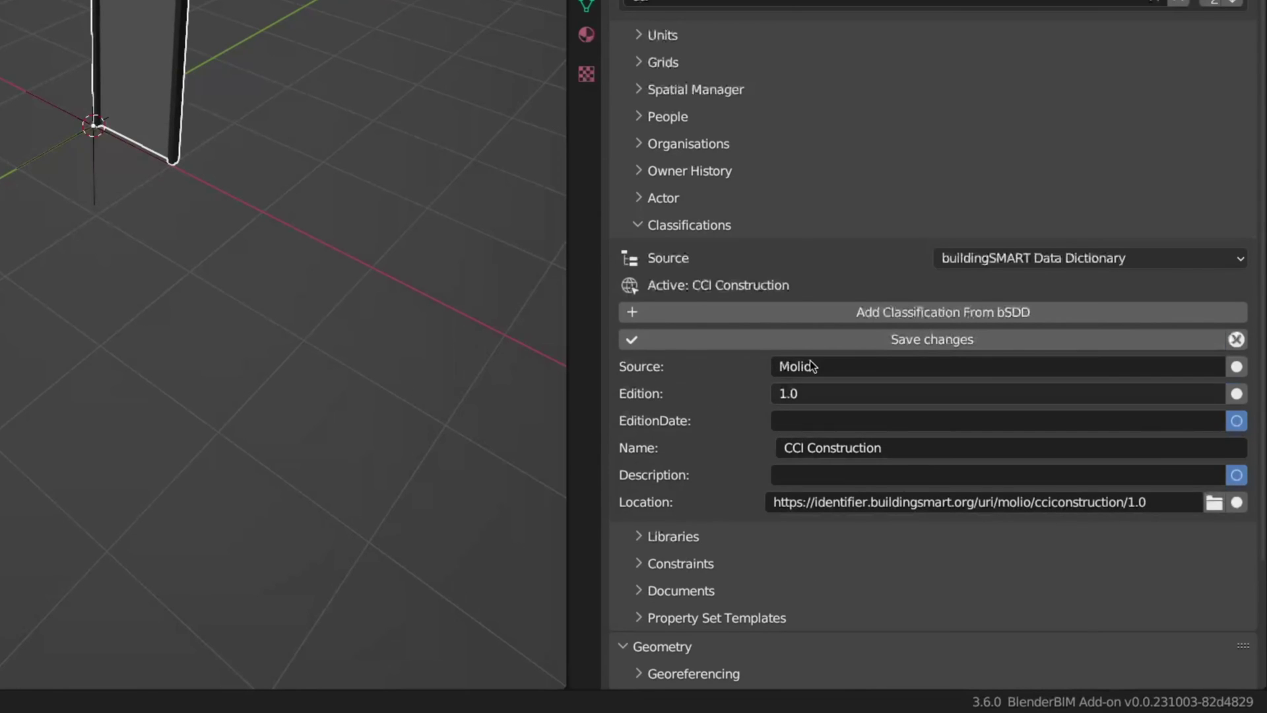
scroll(985, 403, "down", 2)
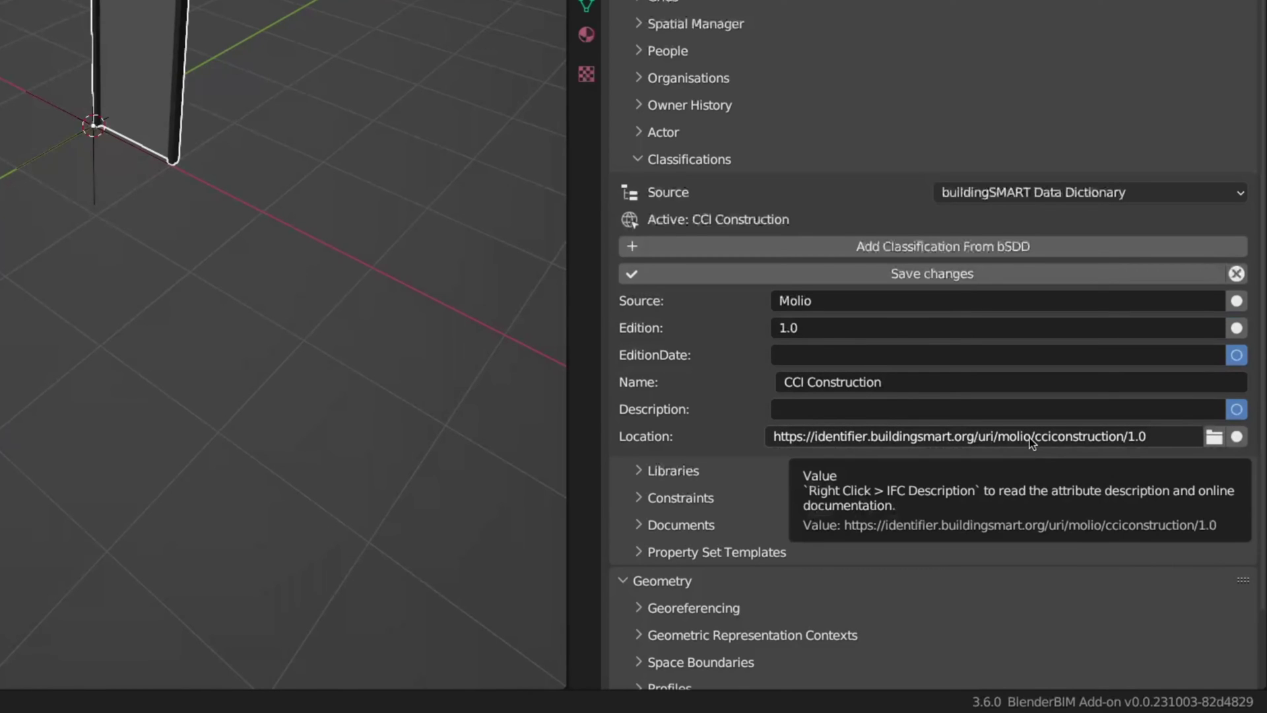
left_click(1030, 438)
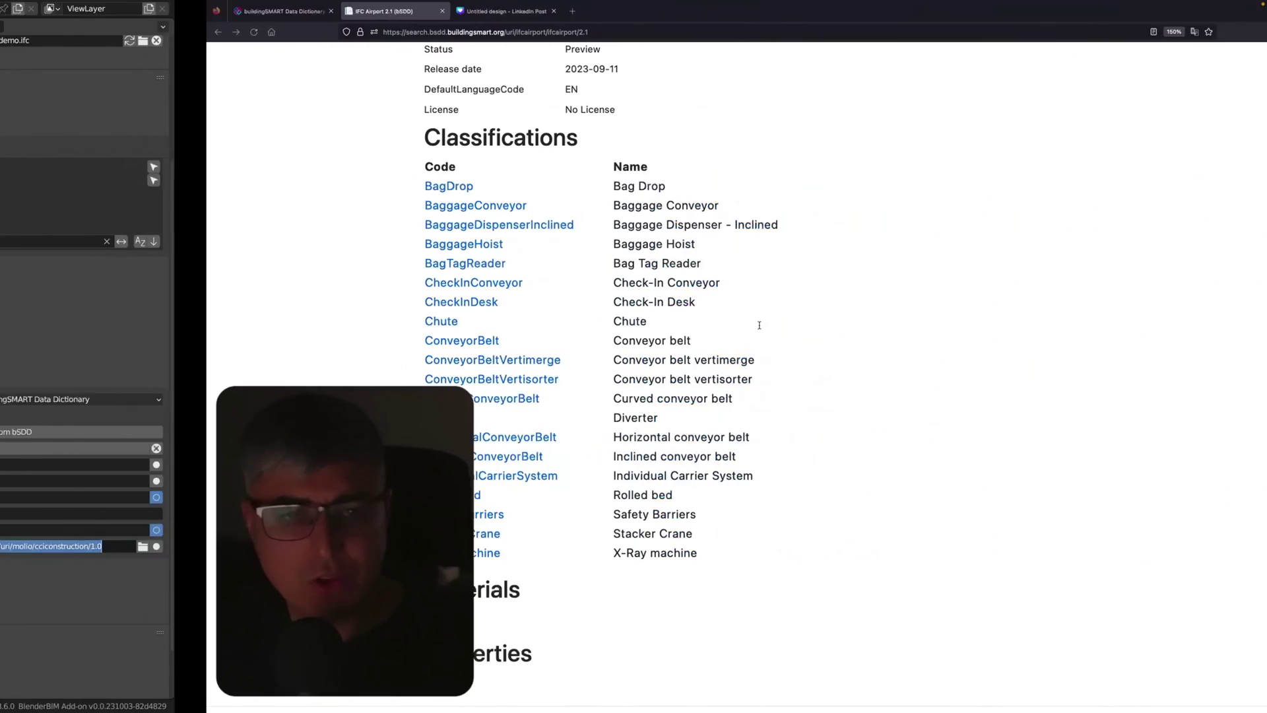
Load the copied CCI Construction identifier URL in a new Firefox tab.
left_click(366, 11)
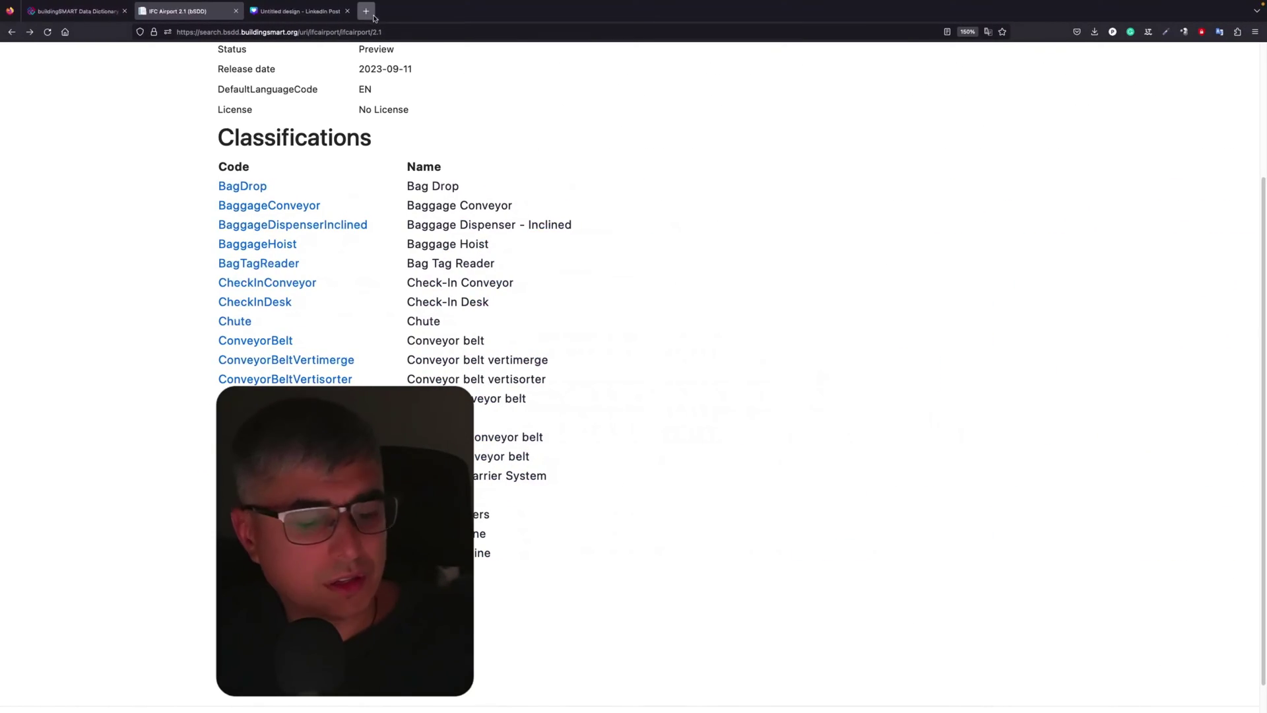
type("https://identifier.buildingsmart.org/uri/molio/cciconstruction/1.0")
key("Return")
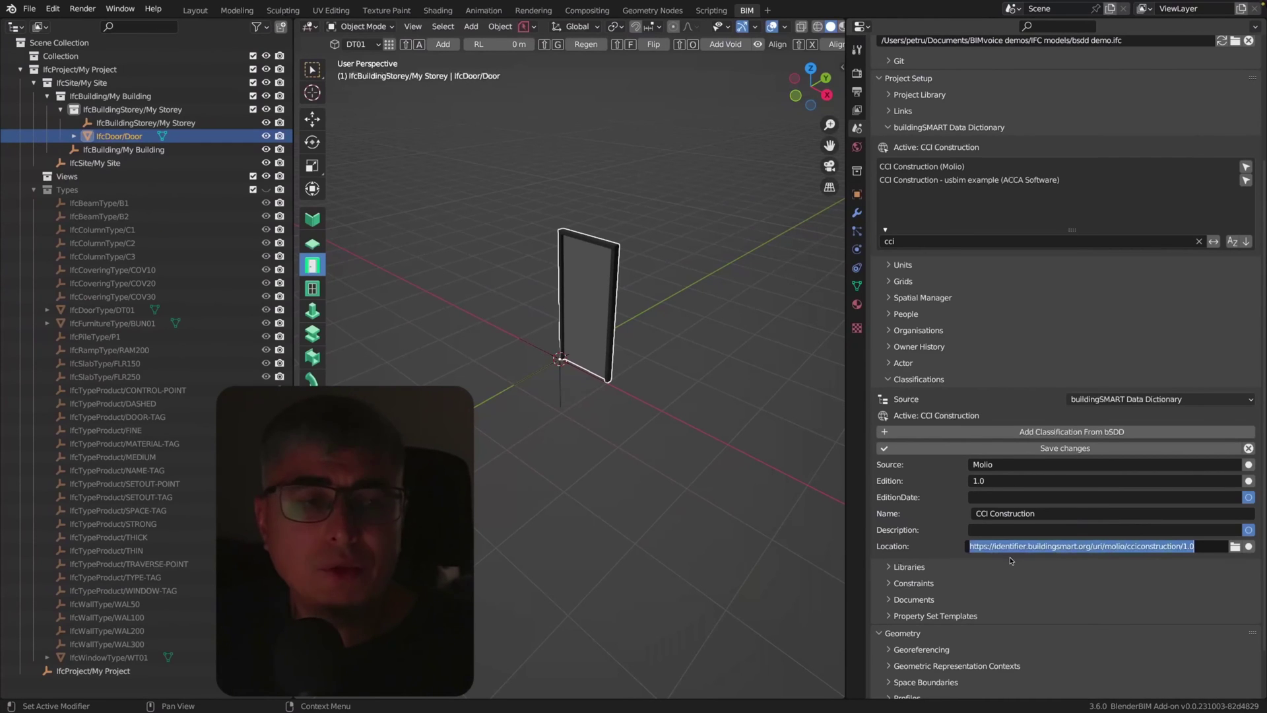
Reselect the door and set its classification reference source to buildingSMART Data Dictionary.
left_click(664, 263)
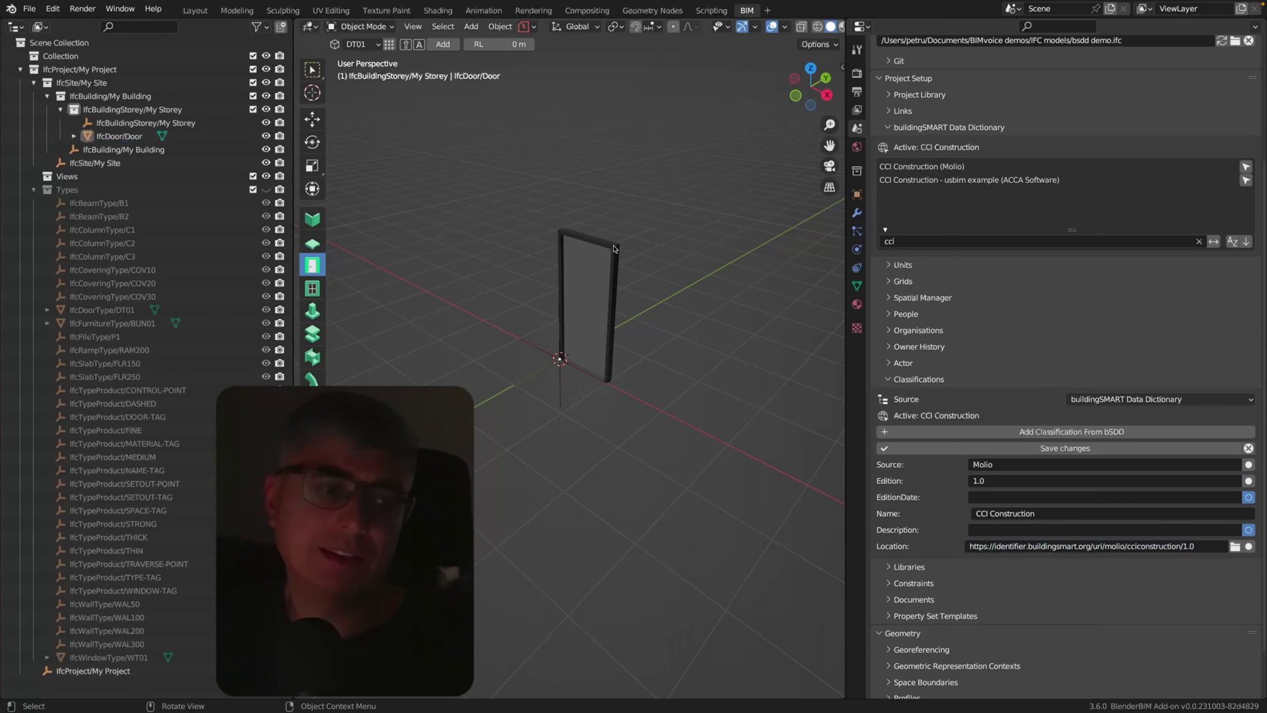
key("ctrl+z")
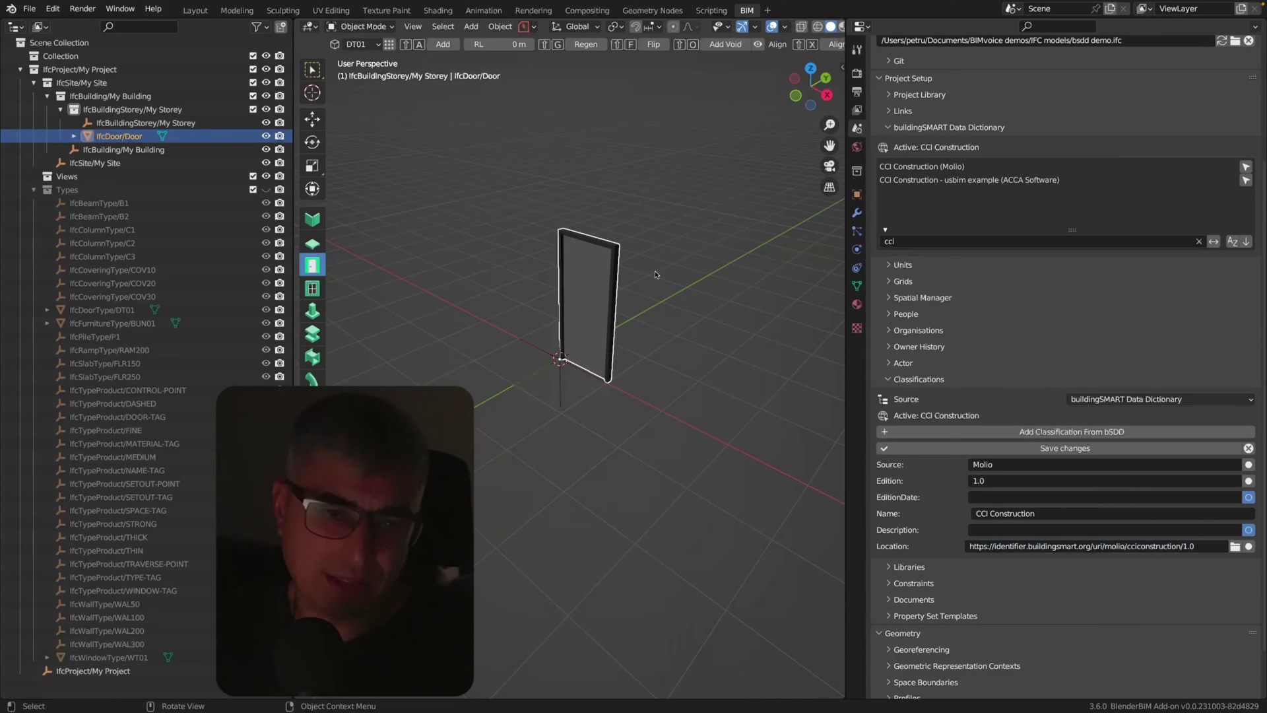
scroll(1086, 330, "up", 5)
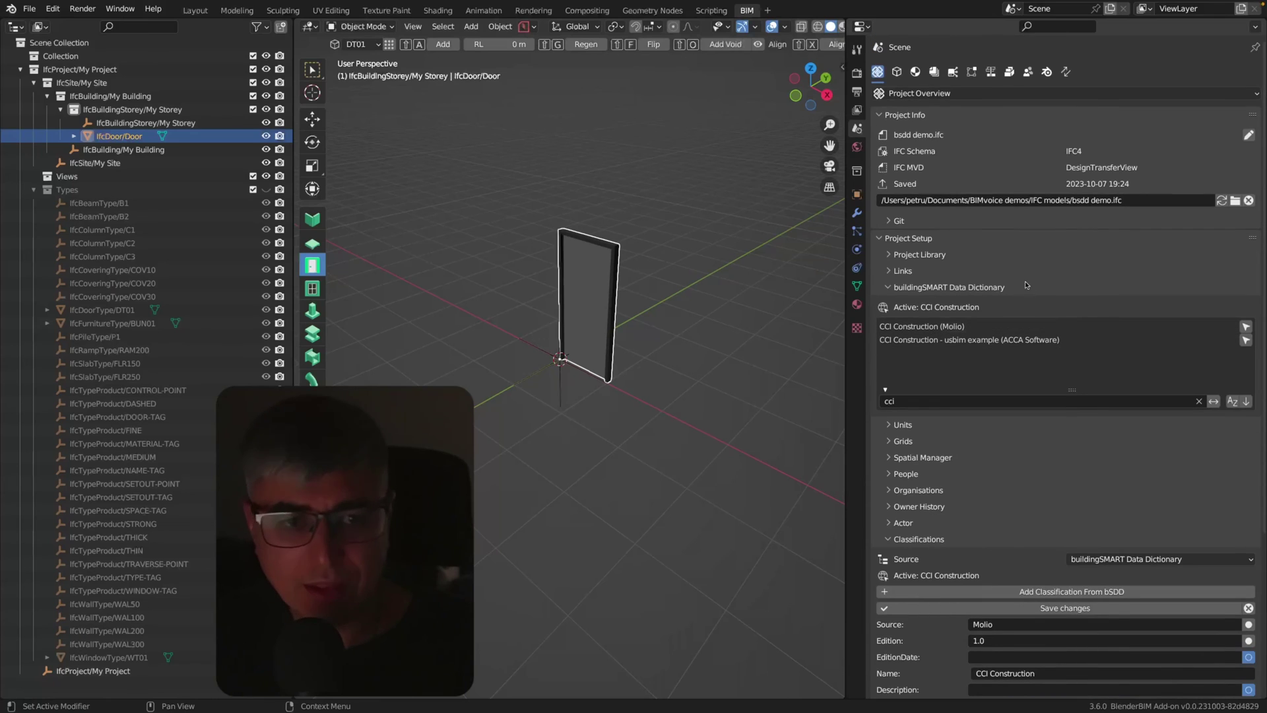
left_click(896, 71)
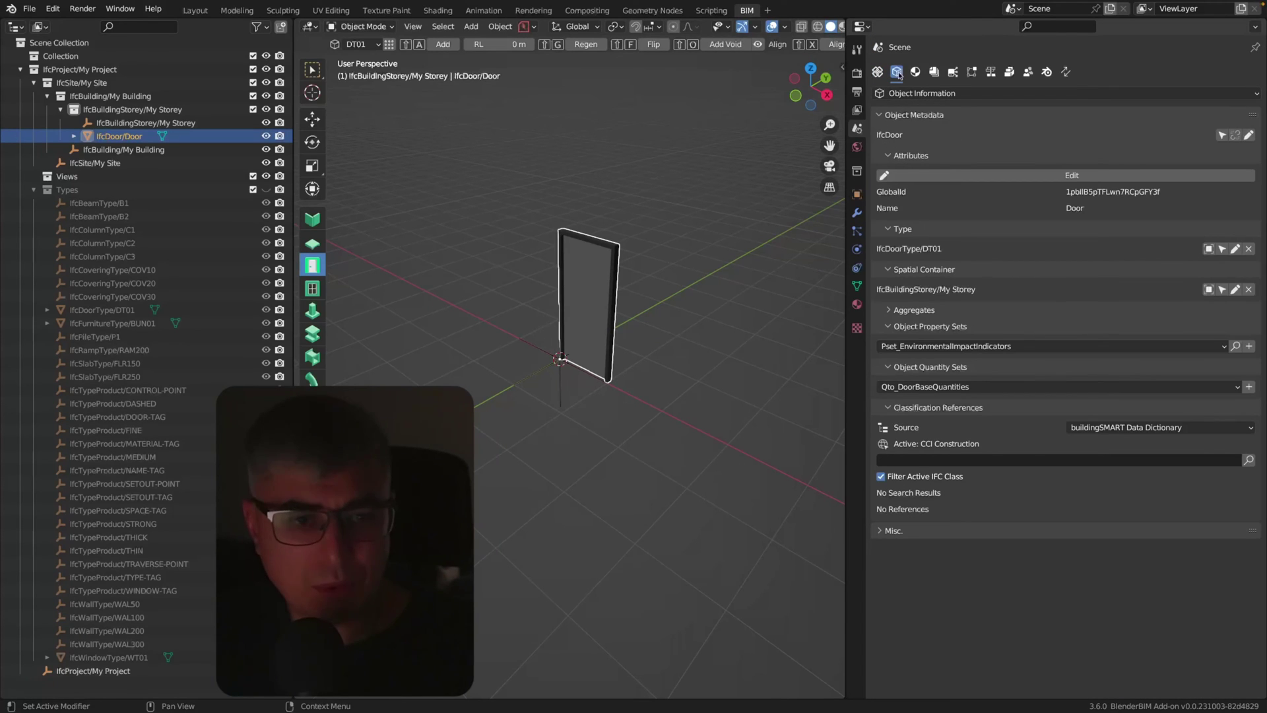
left_click(746, 224)
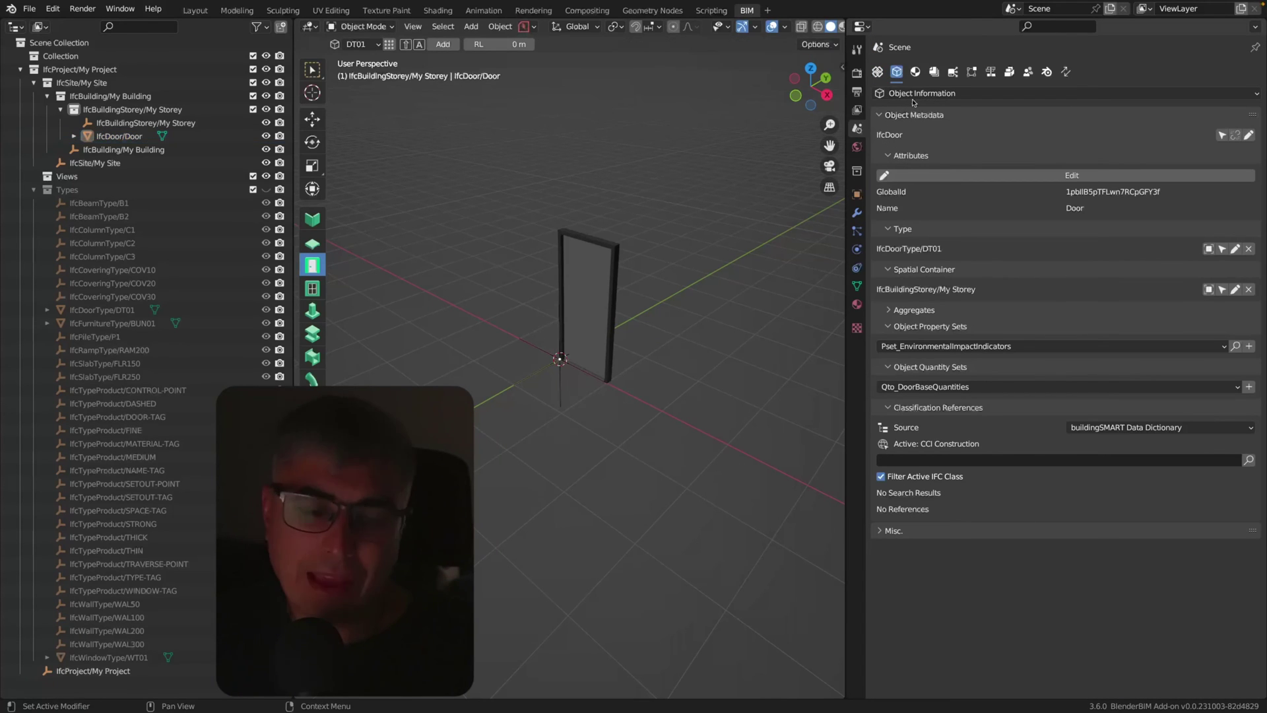
left_click(609, 244)
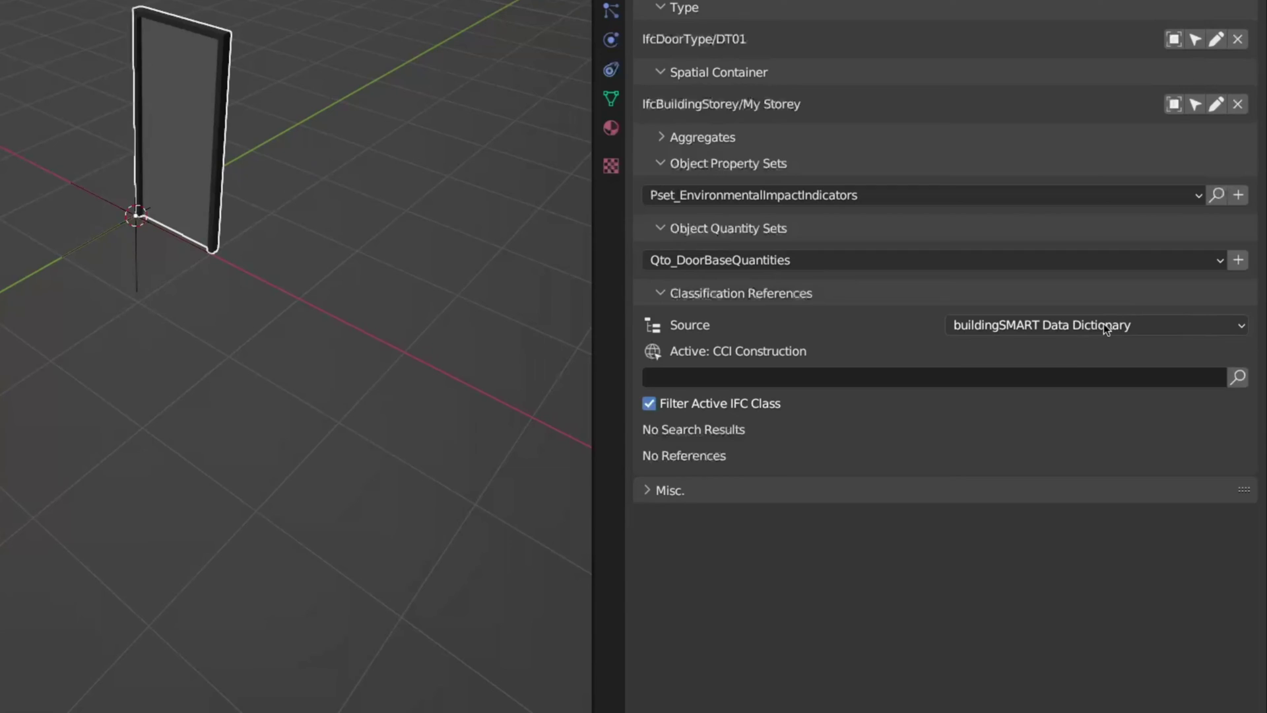
left_click(1111, 329)
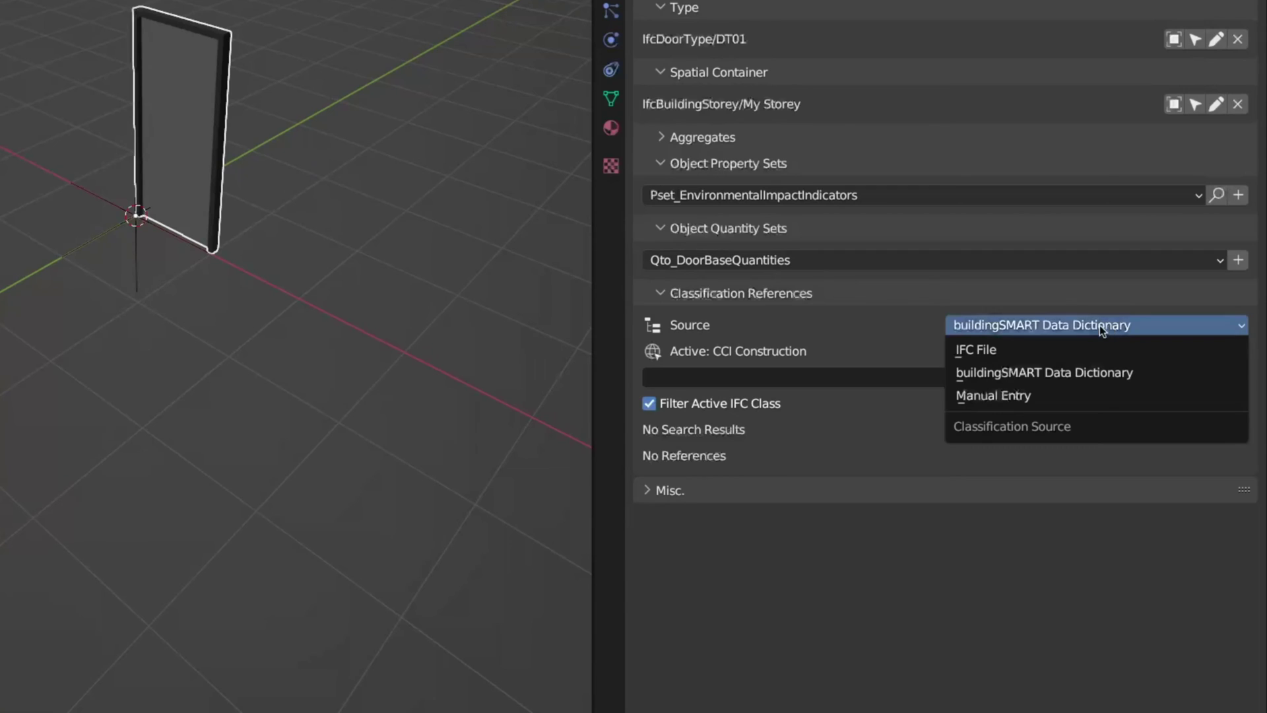
left_click(1066, 379)
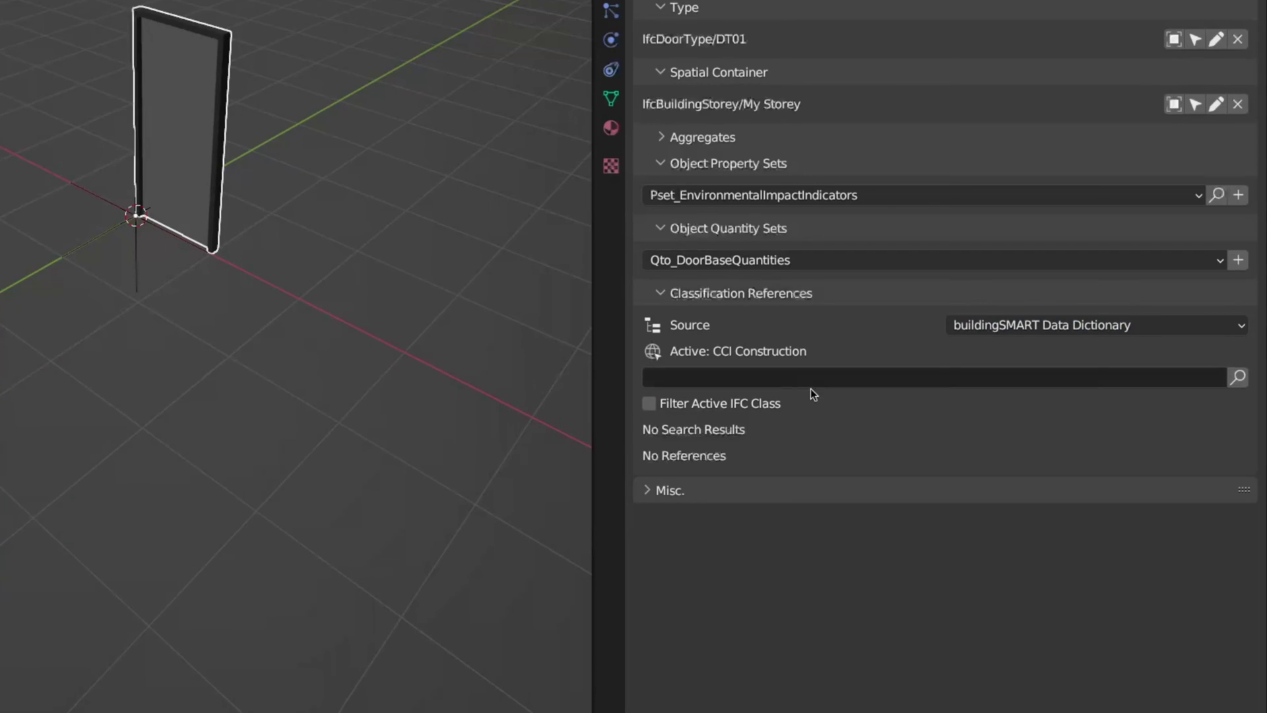
Search CCI Construction for 'door', finding L-QQC Door and L-QQE Large door.
left_click(1128, 379)
type("door")
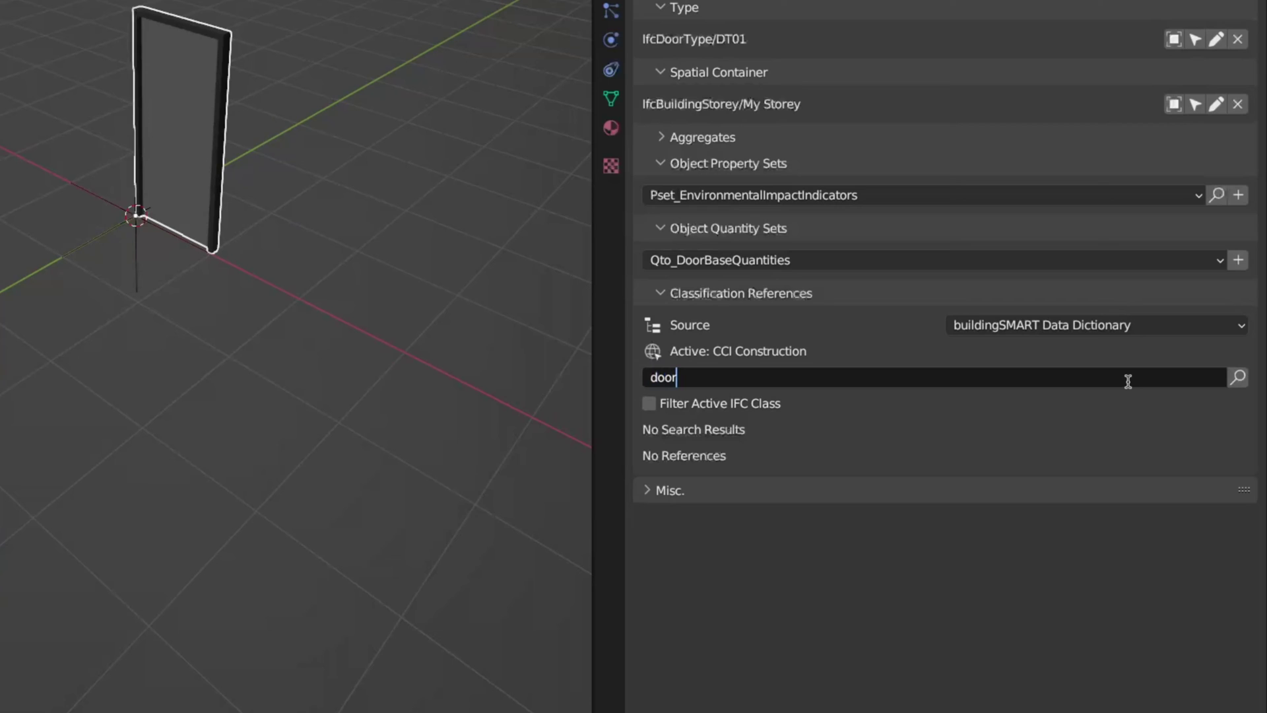
left_click(1239, 380)
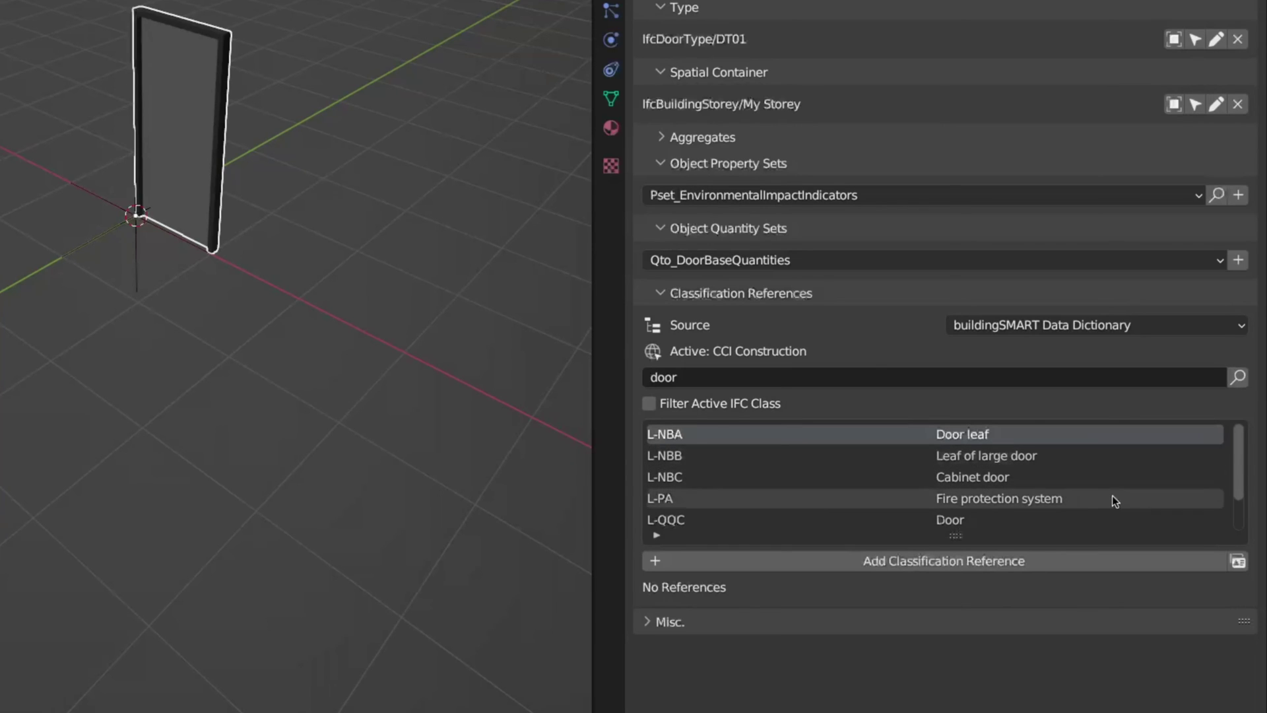
scroll(1244, 465, "down", 1)
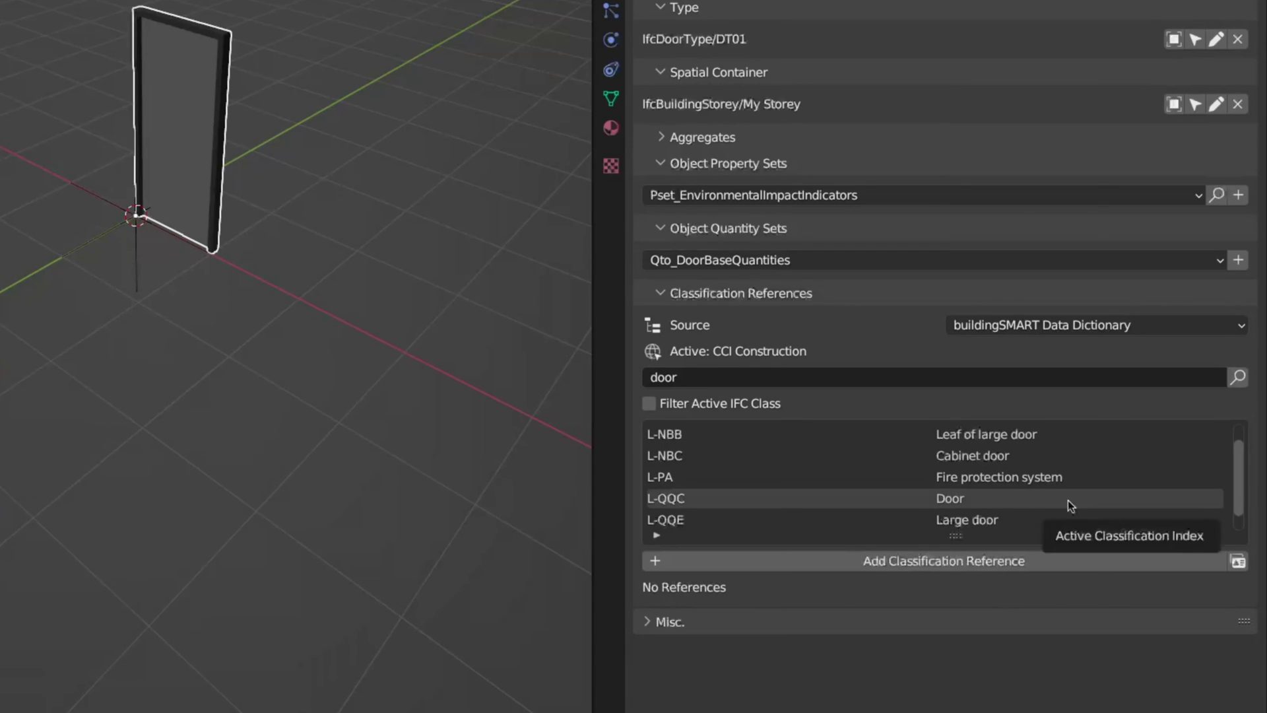
scroll(1122, 517, "down", 1)
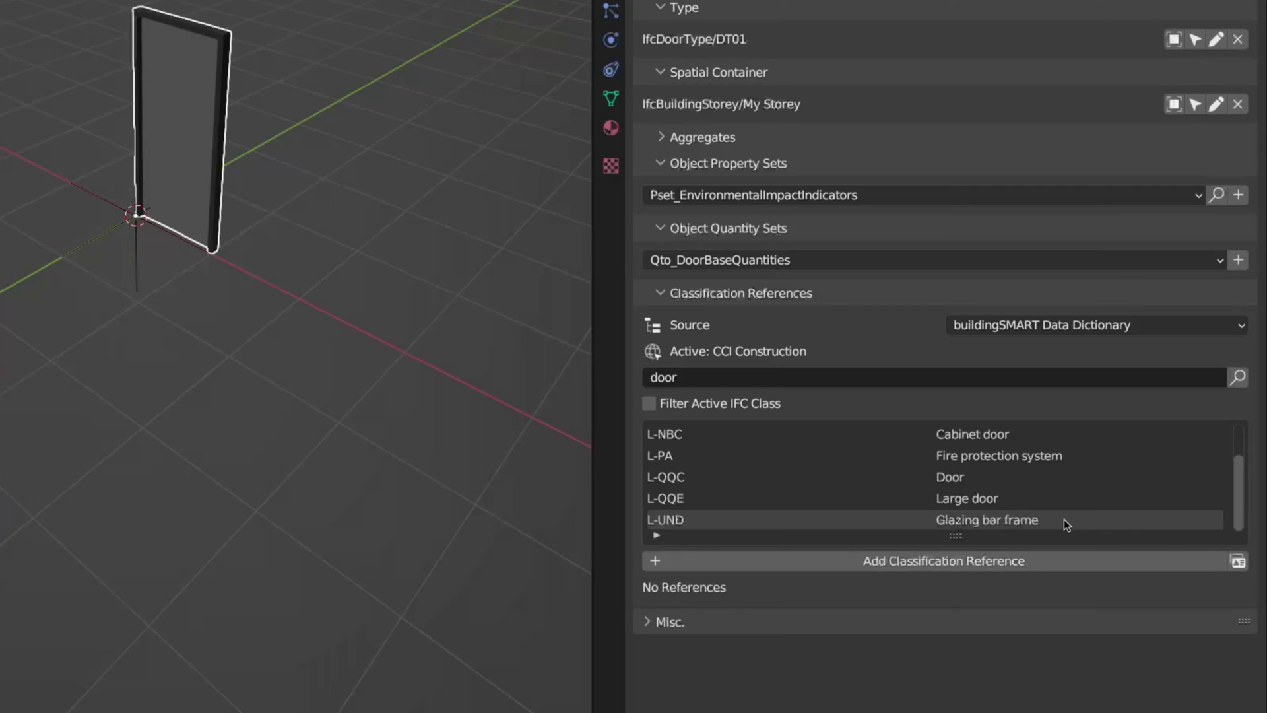
scroll(1065, 519, "up", 2)
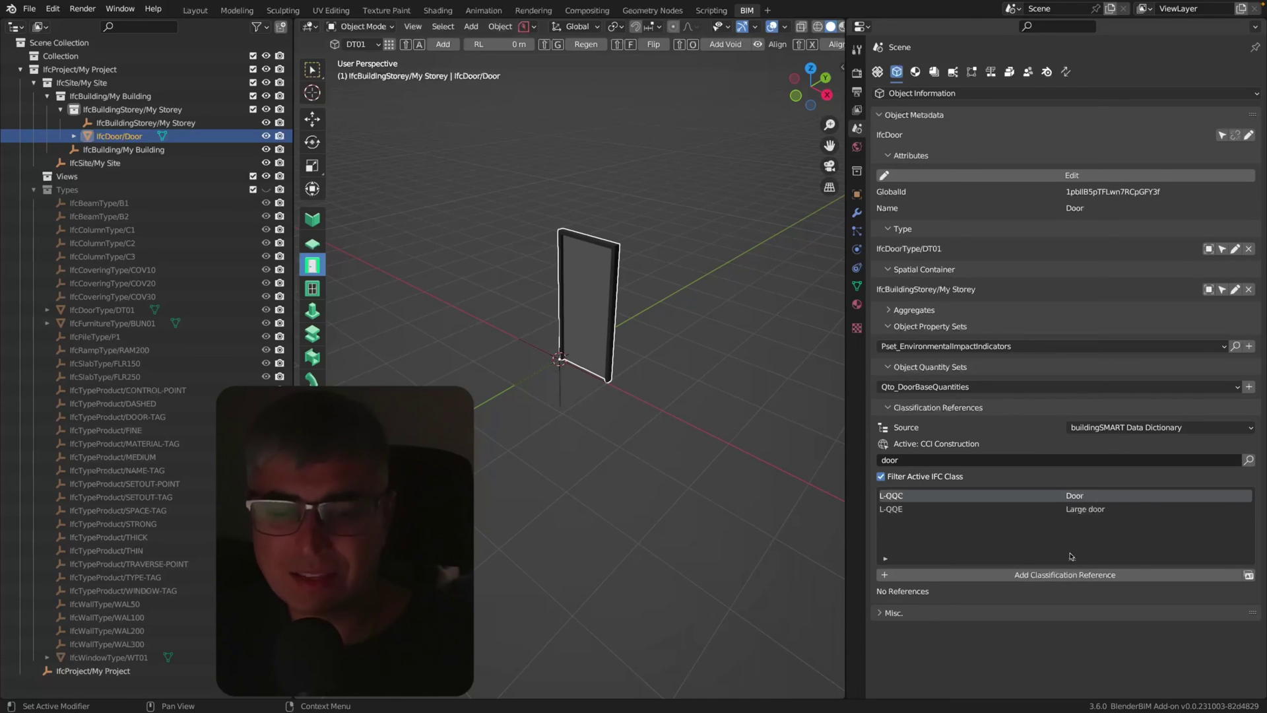
Choose L-QQE Large door and add it as the door's classification reference.
left_click(1103, 513)
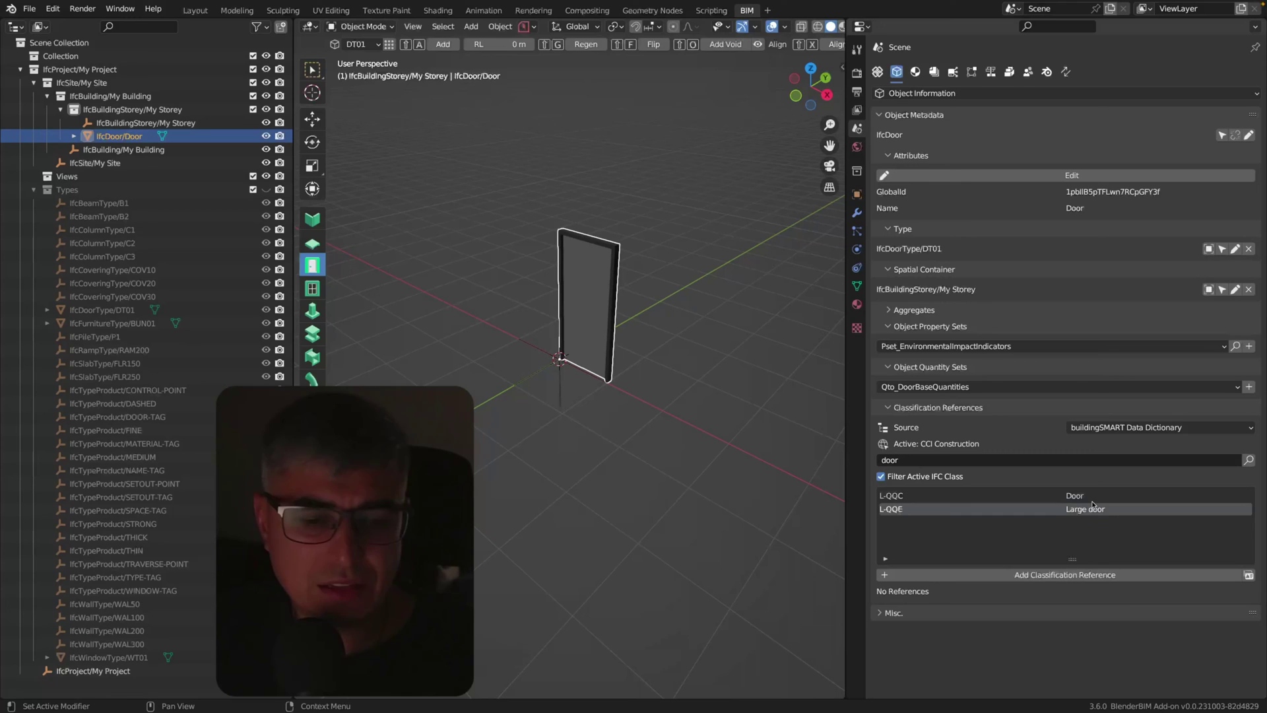
left_click(1094, 498)
left_click(1099, 511)
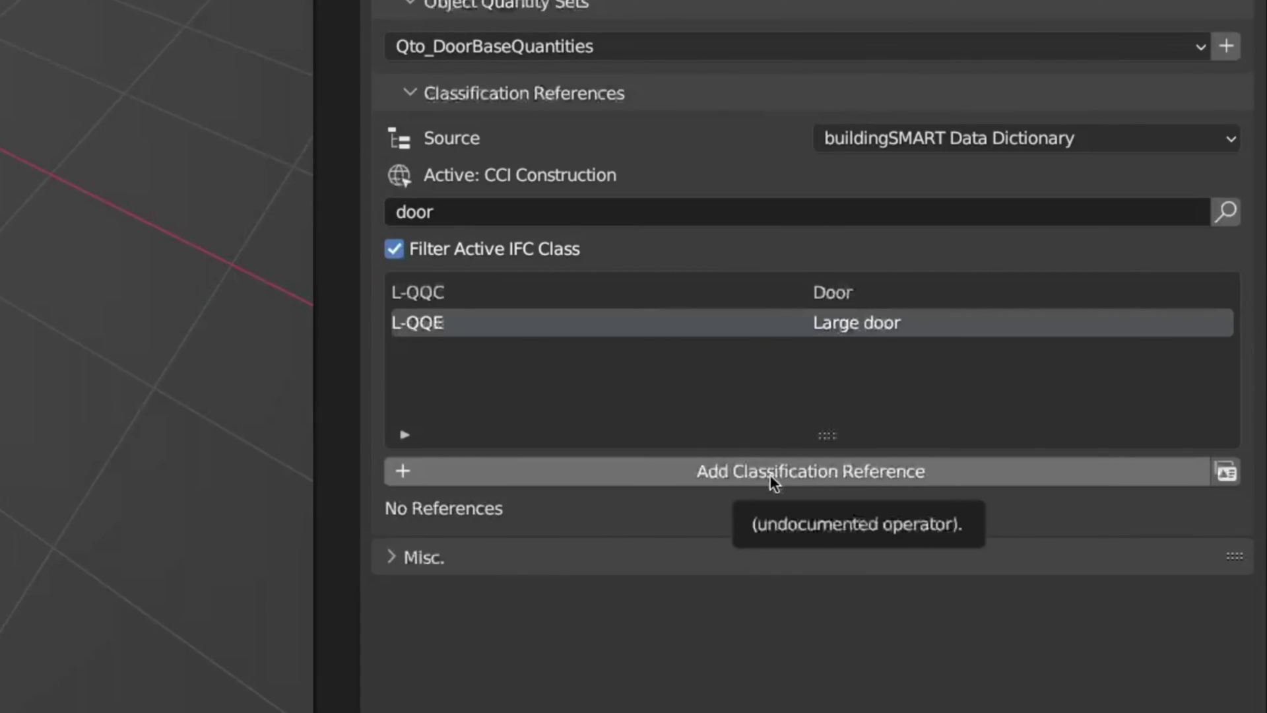
left_click(1049, 579)
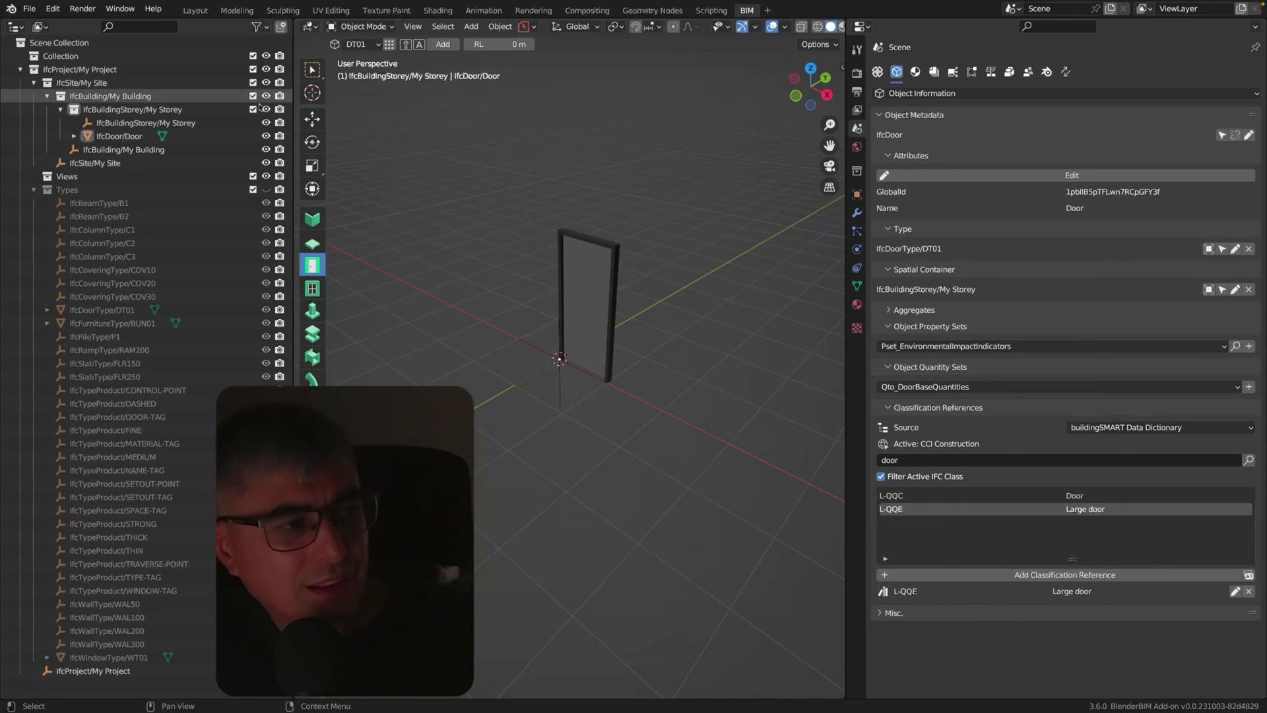
Save the IFC project, then reopen bsdd demo.ifc in BIMcollab Zoom to inspect the door.
left_click(30, 9)
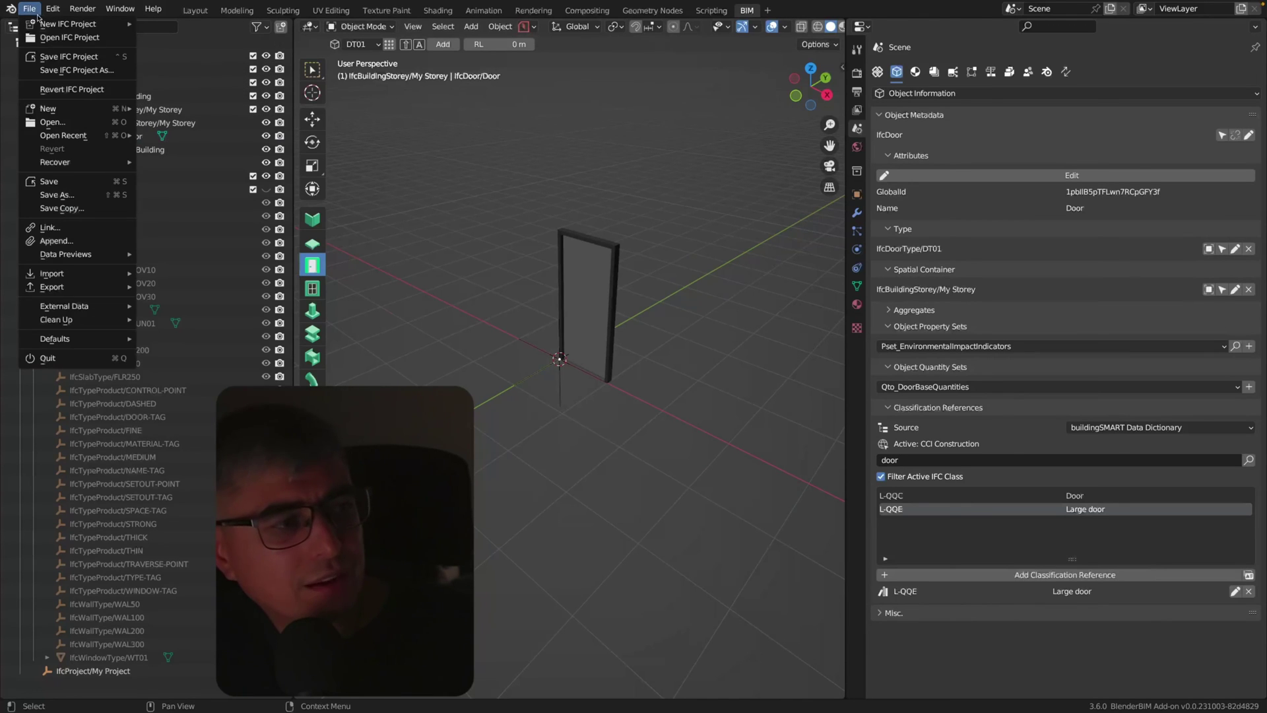
left_click(69, 56)
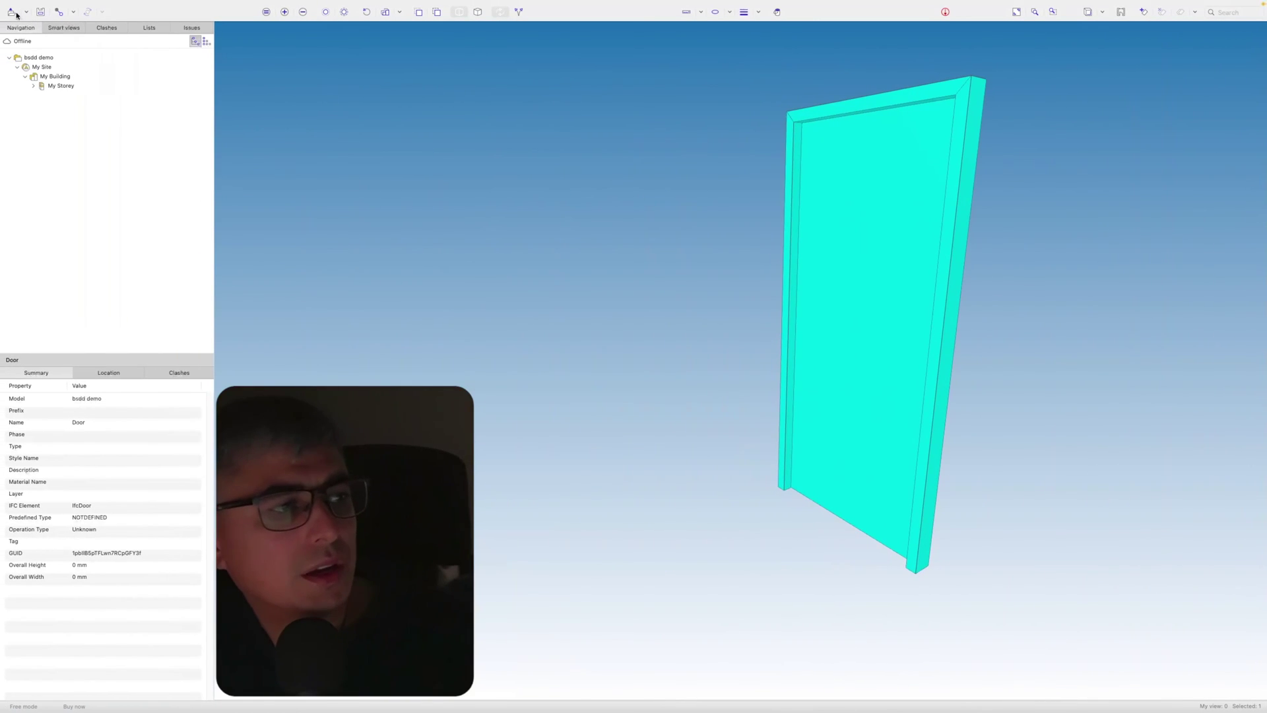
key("super+o")
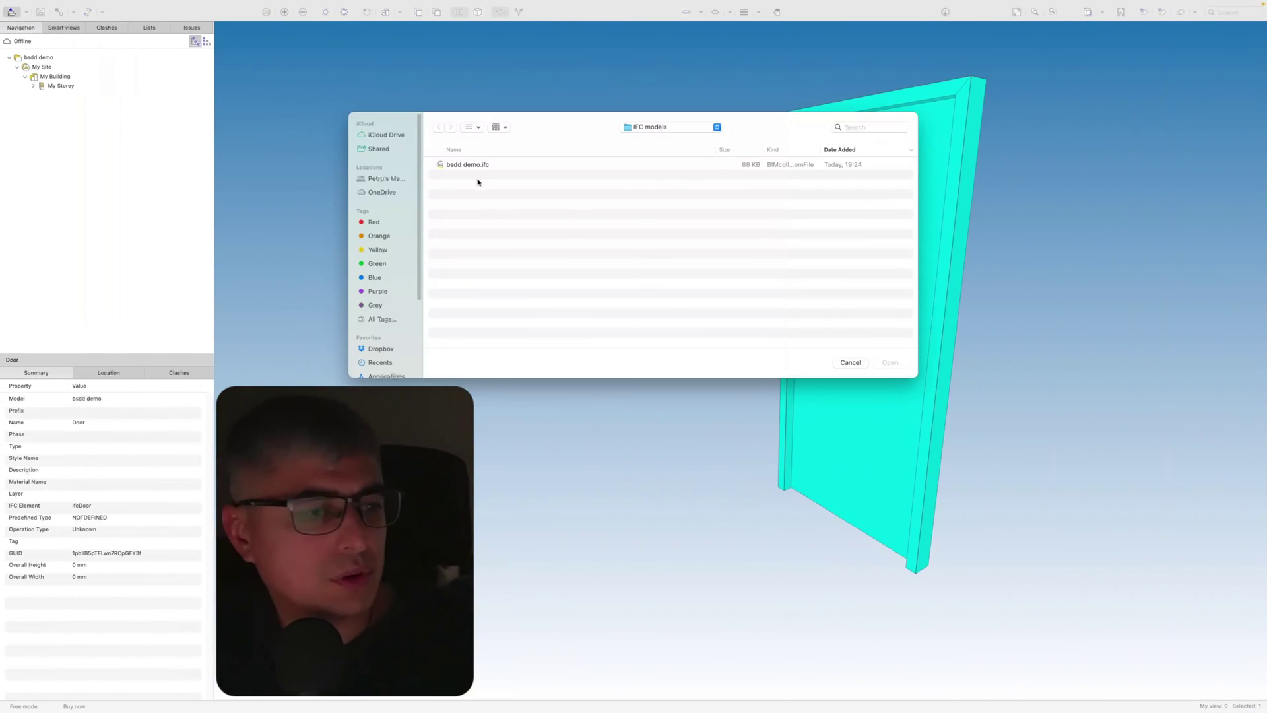
double_click(477, 166)
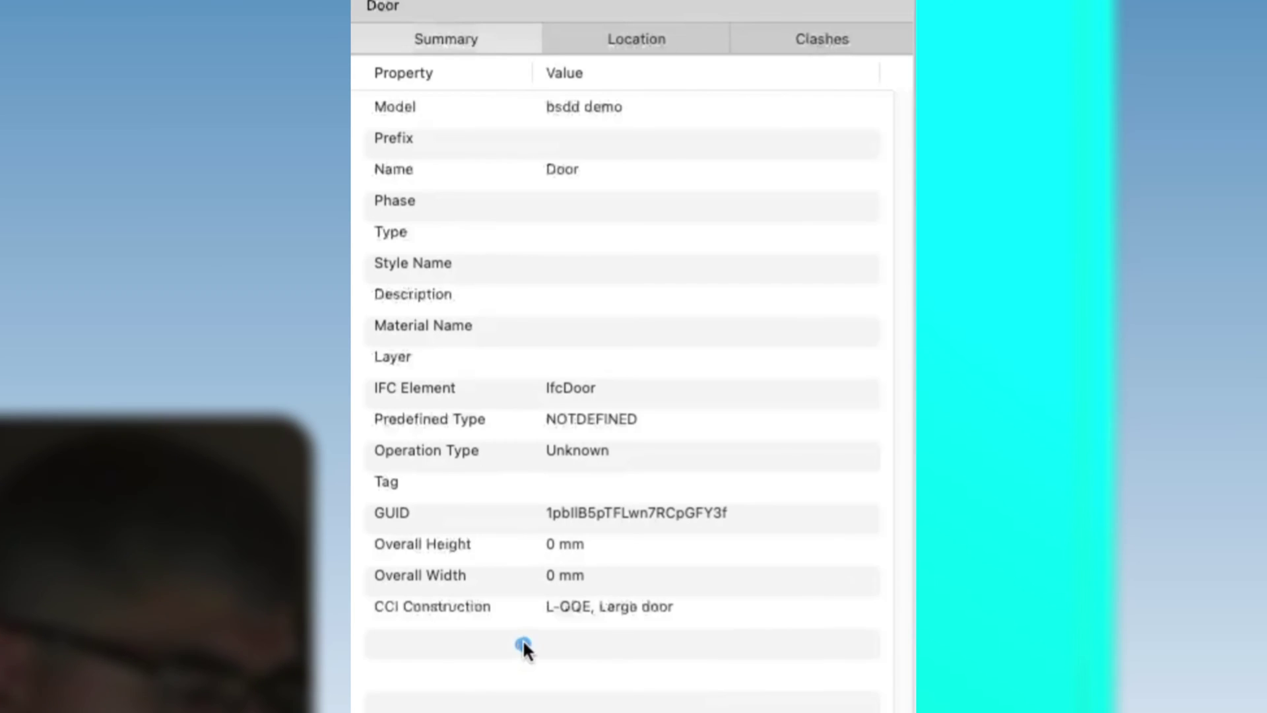
left_click_drag(64, 603, 127, 598)
mouse_move(688, 601)
left_mouse_down()
mouse_move(487, 651)
mouse_move(571, 650)
left_mouse_up()
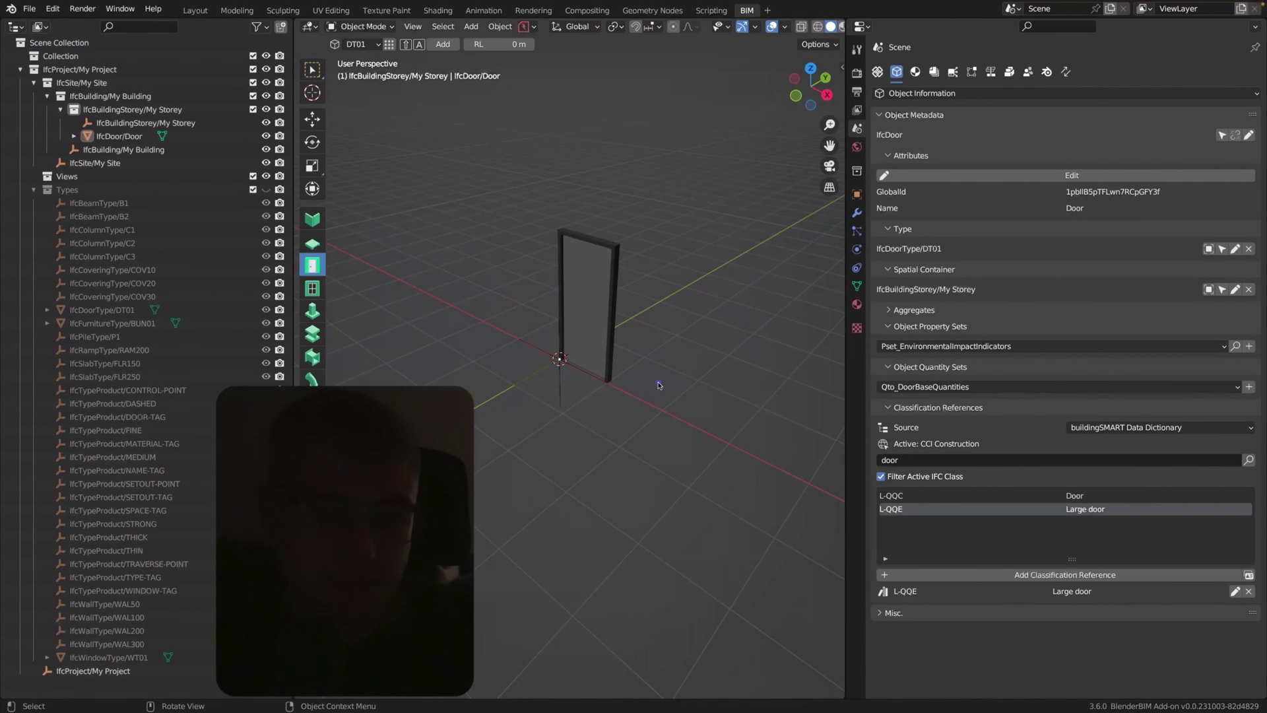
scroll(659, 384, "down", 2)
scroll(637, 406, "down", 2)
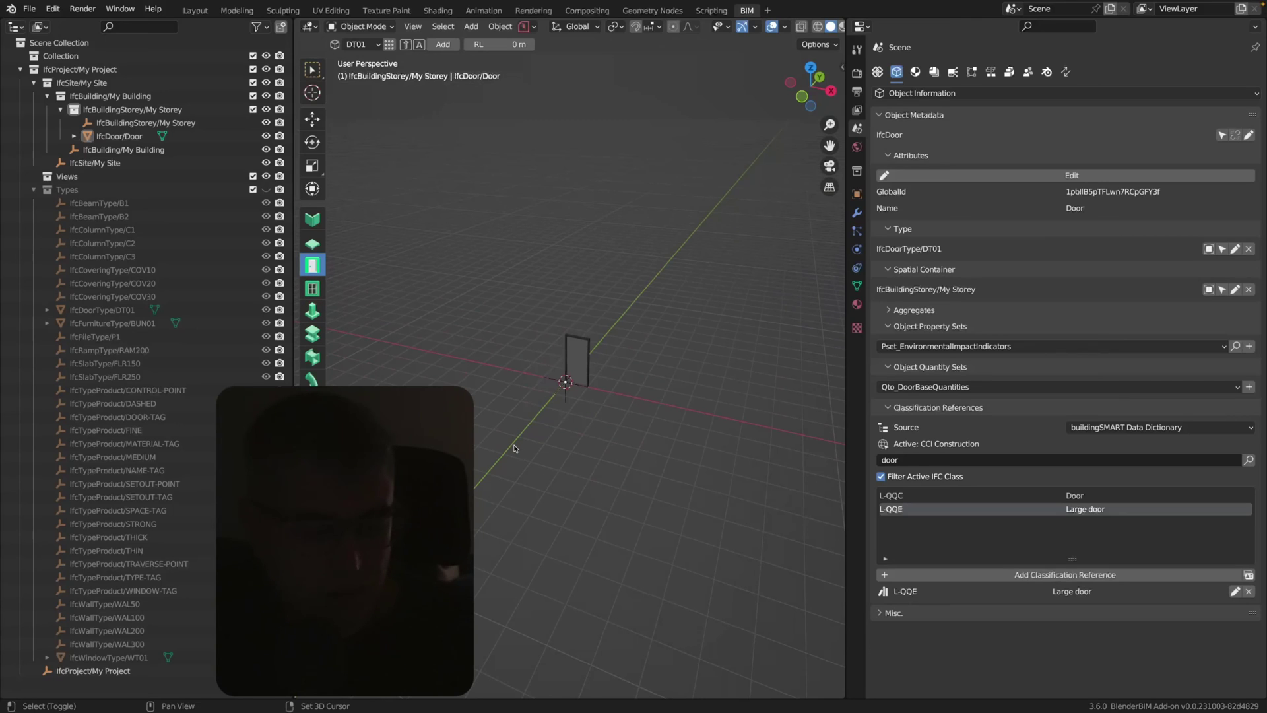
Place a WT01 window on My Storey and show the Project Overview settings.
left_click(312, 287)
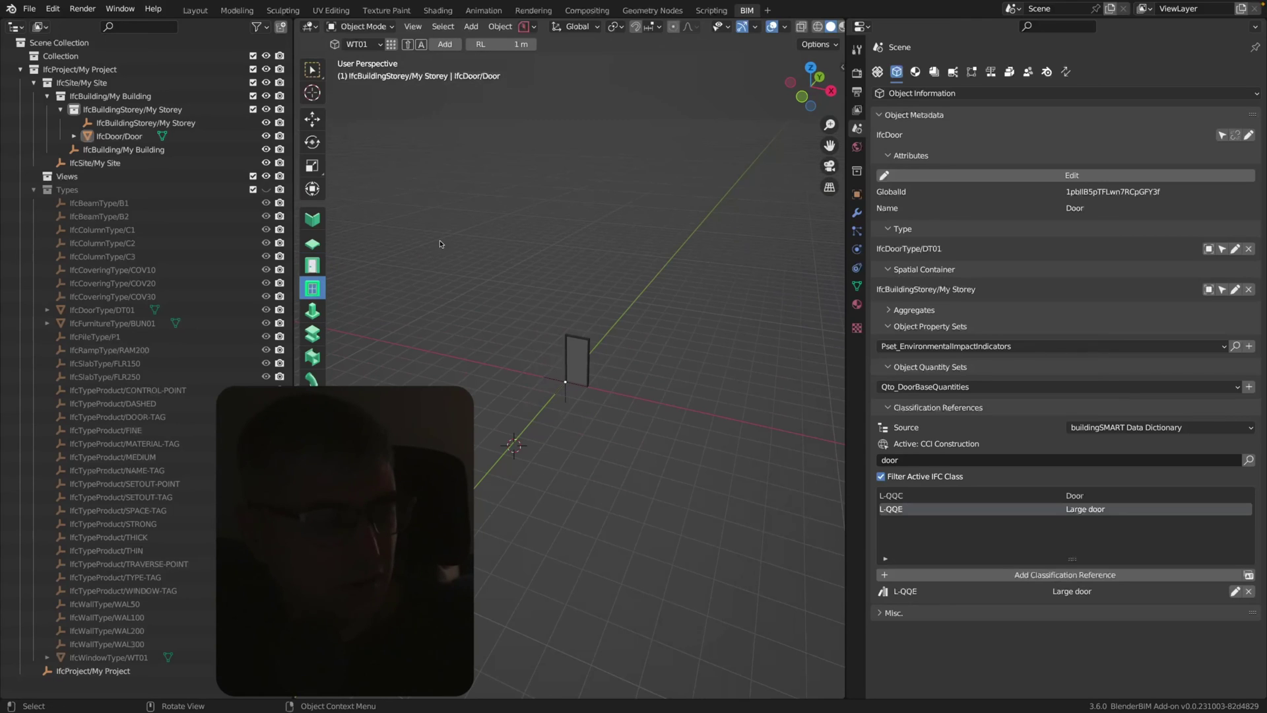
left_click(452, 47)
key("KP_Decimal")
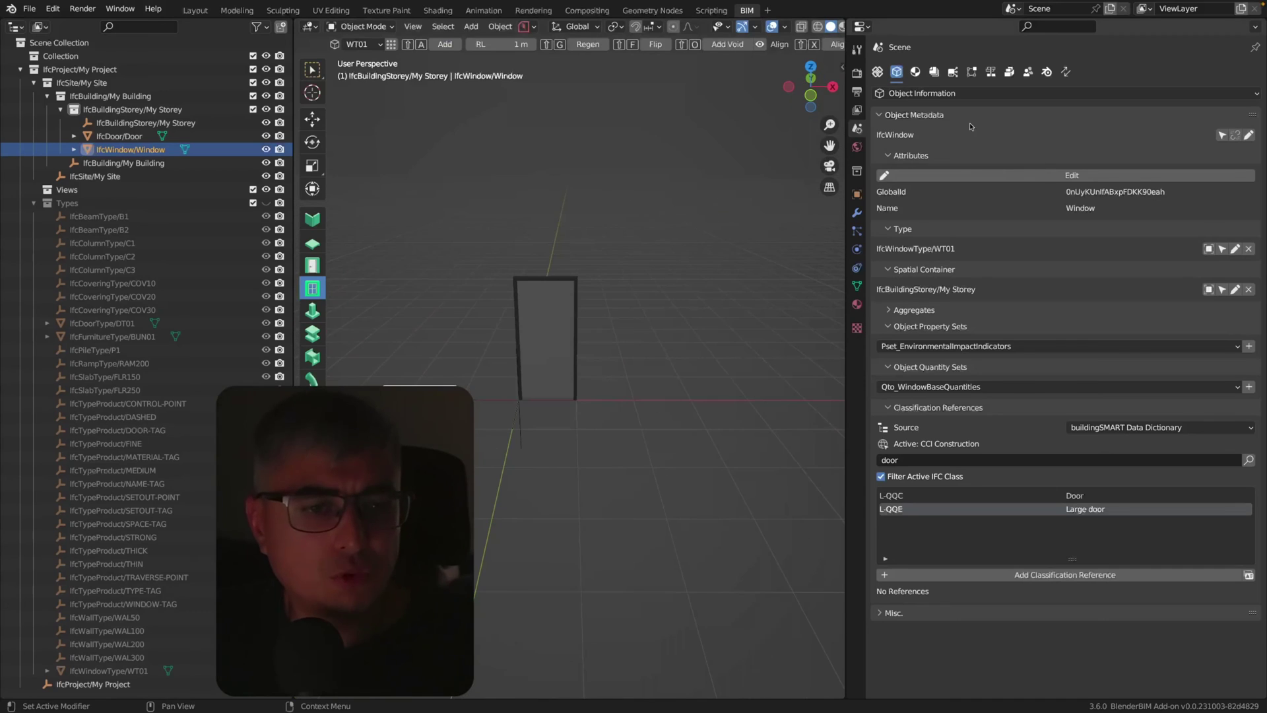
left_click(878, 73)
Filter the bSDD dictionaries for 'etim' and make ETIM the active dictionary.
left_click(1110, 404)
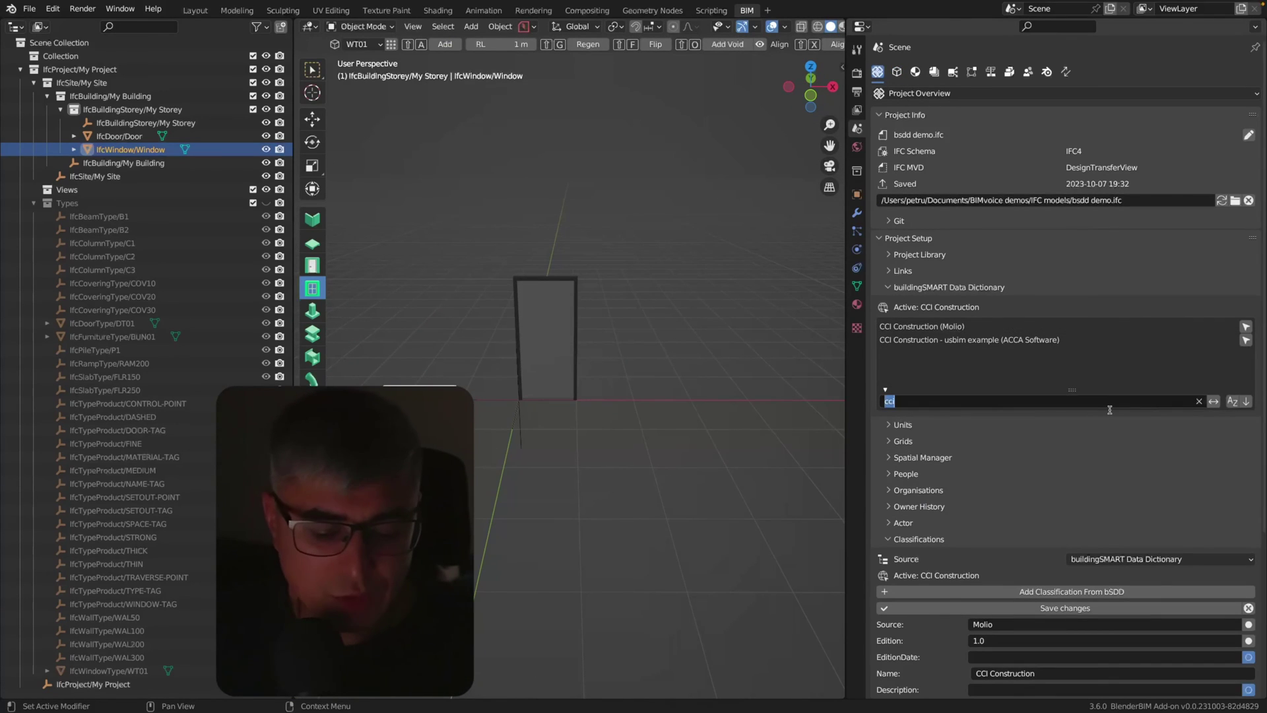
type("etim")
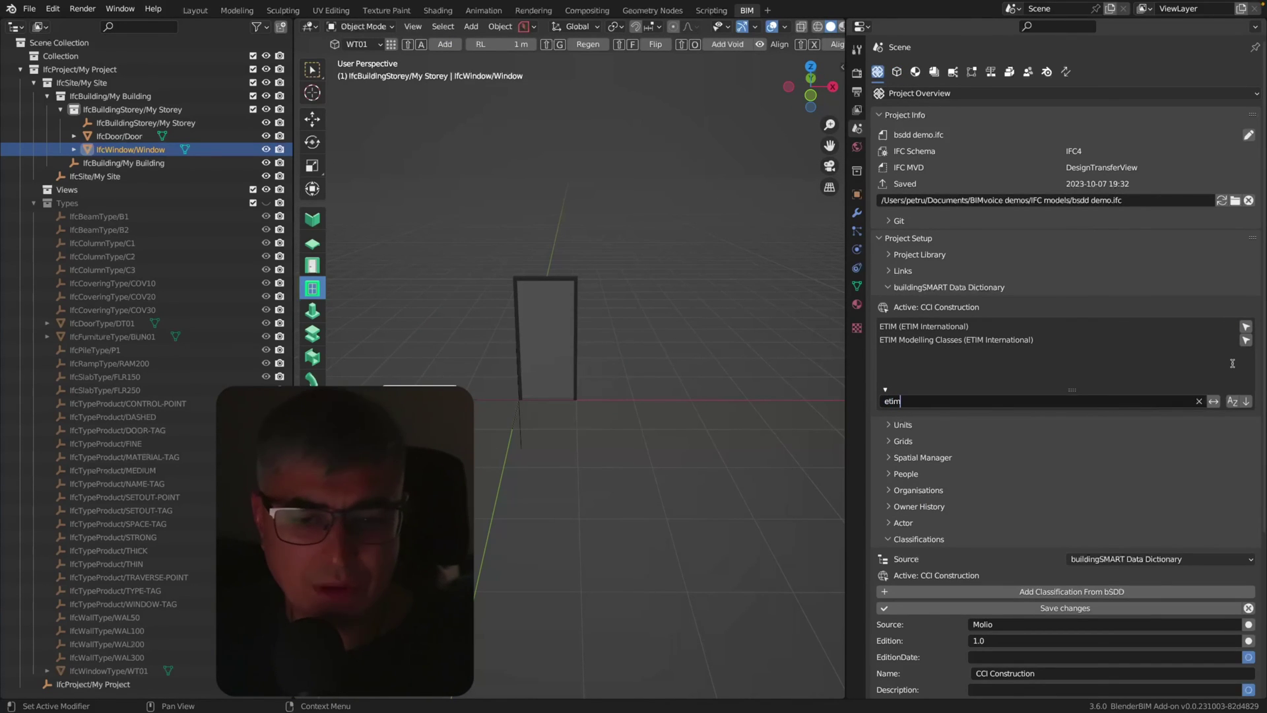
left_click(1087, 326)
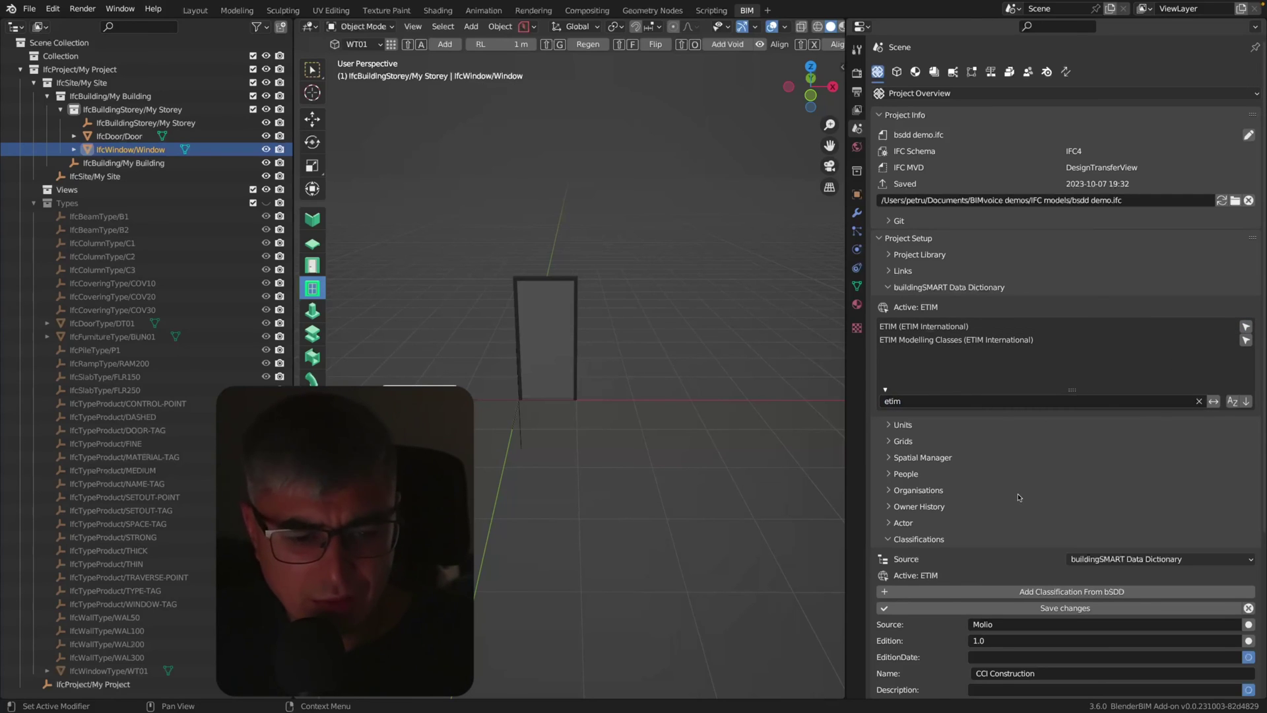
left_click(1054, 560)
scroll(1053, 500, "down", 2)
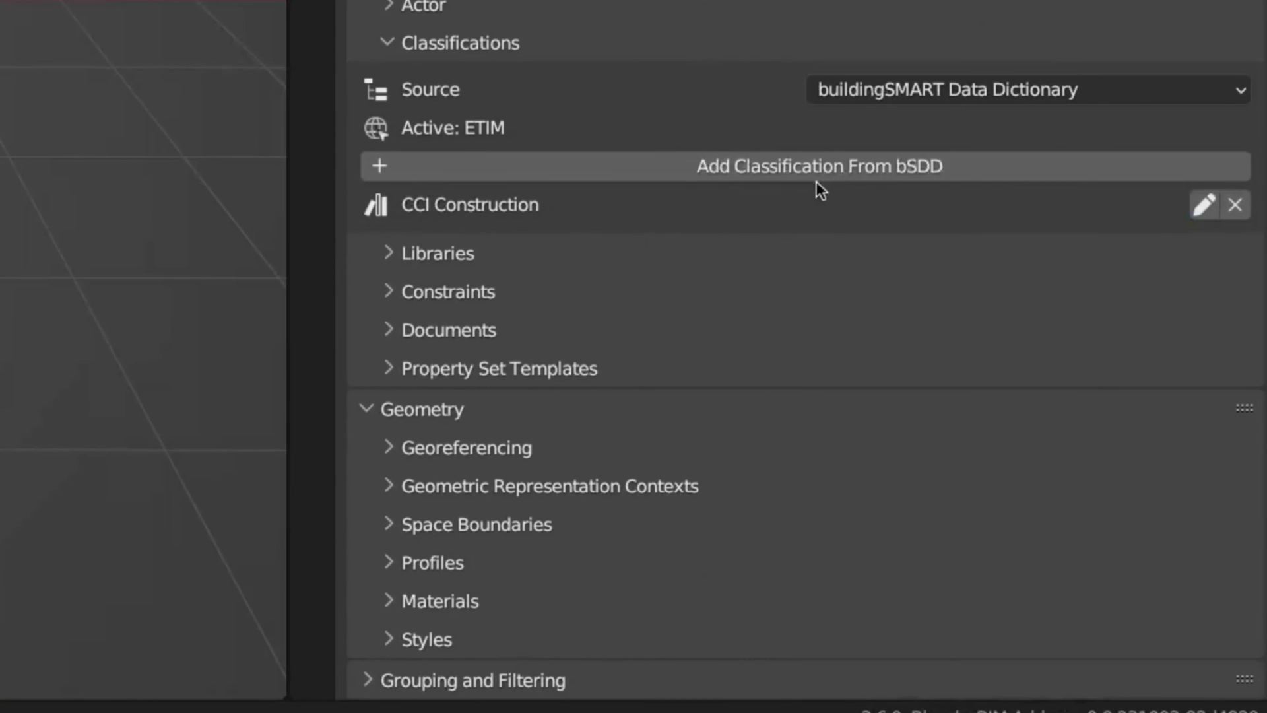
Add ETIM International 9.0 as a project classification and save its details.
left_click(915, 168)
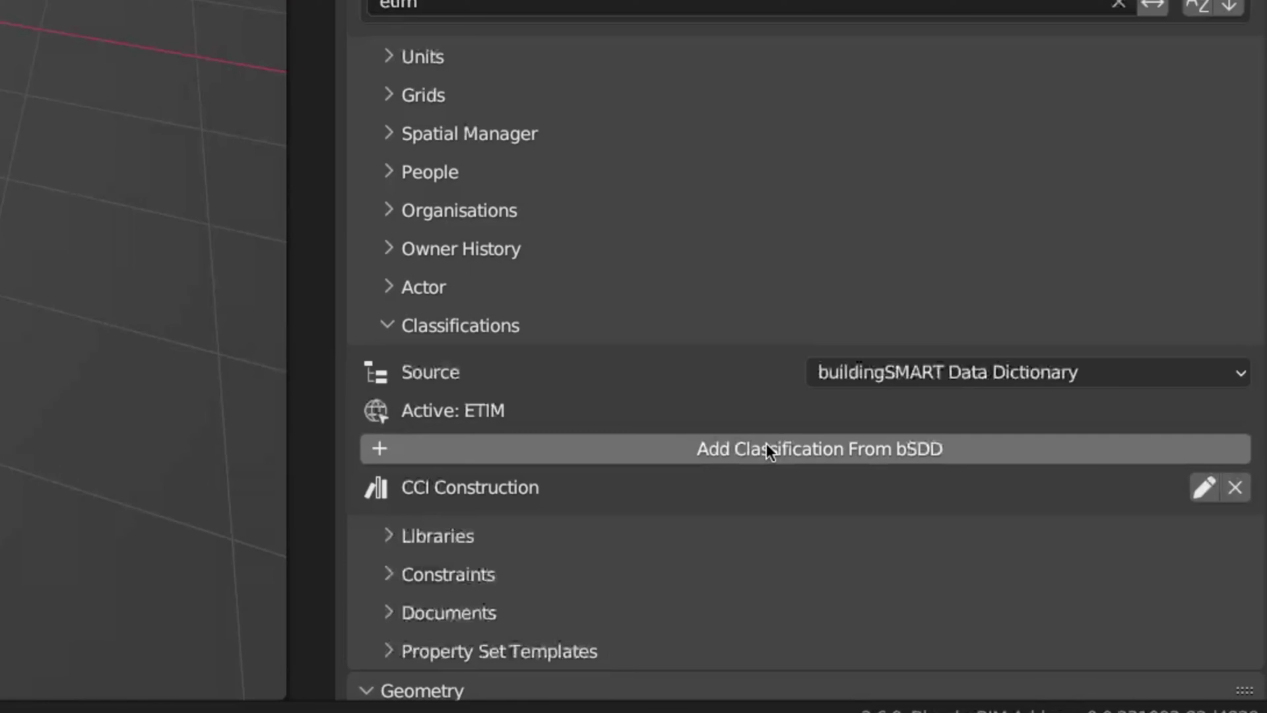
left_click(767, 446)
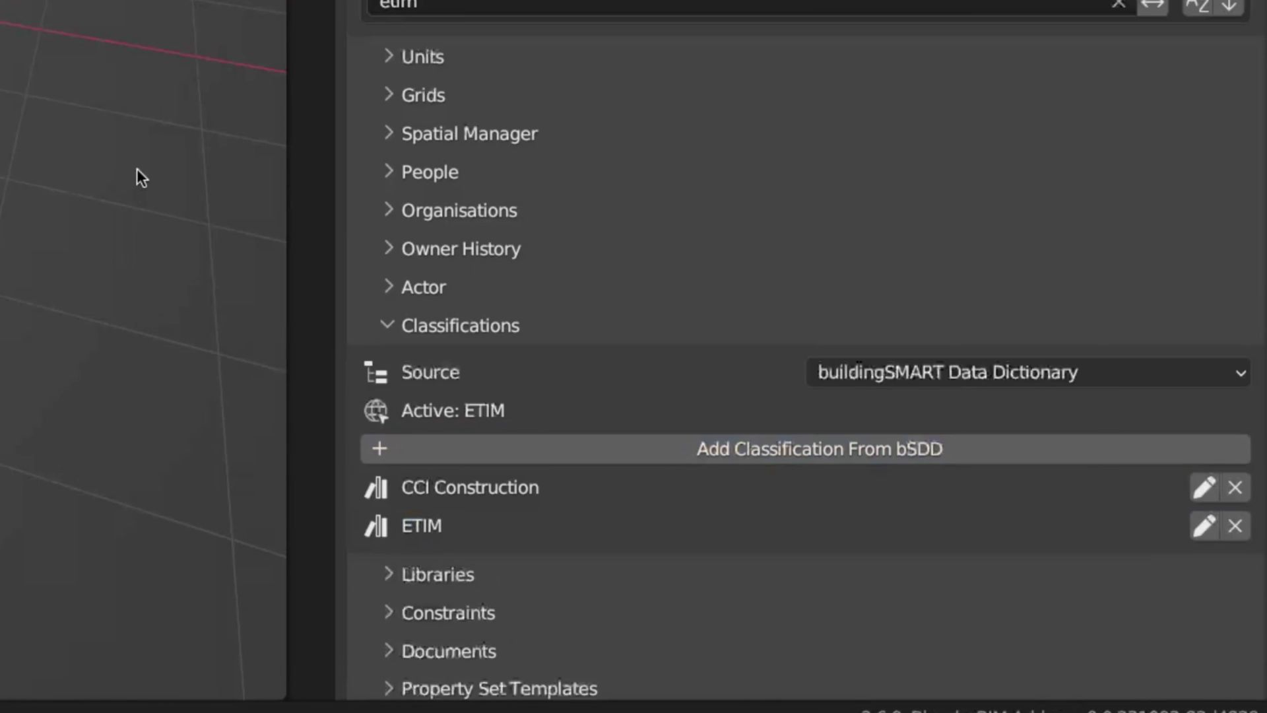
left_click(1200, 530)
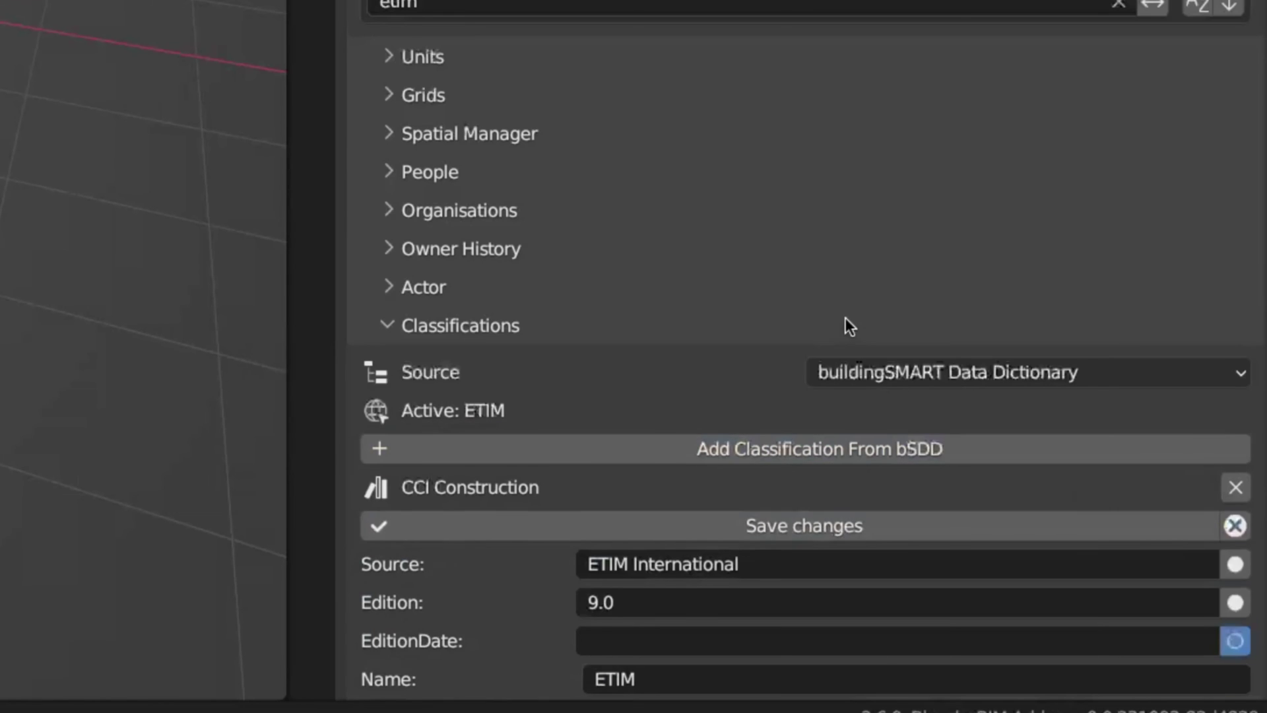
scroll(846, 318, "down", 5)
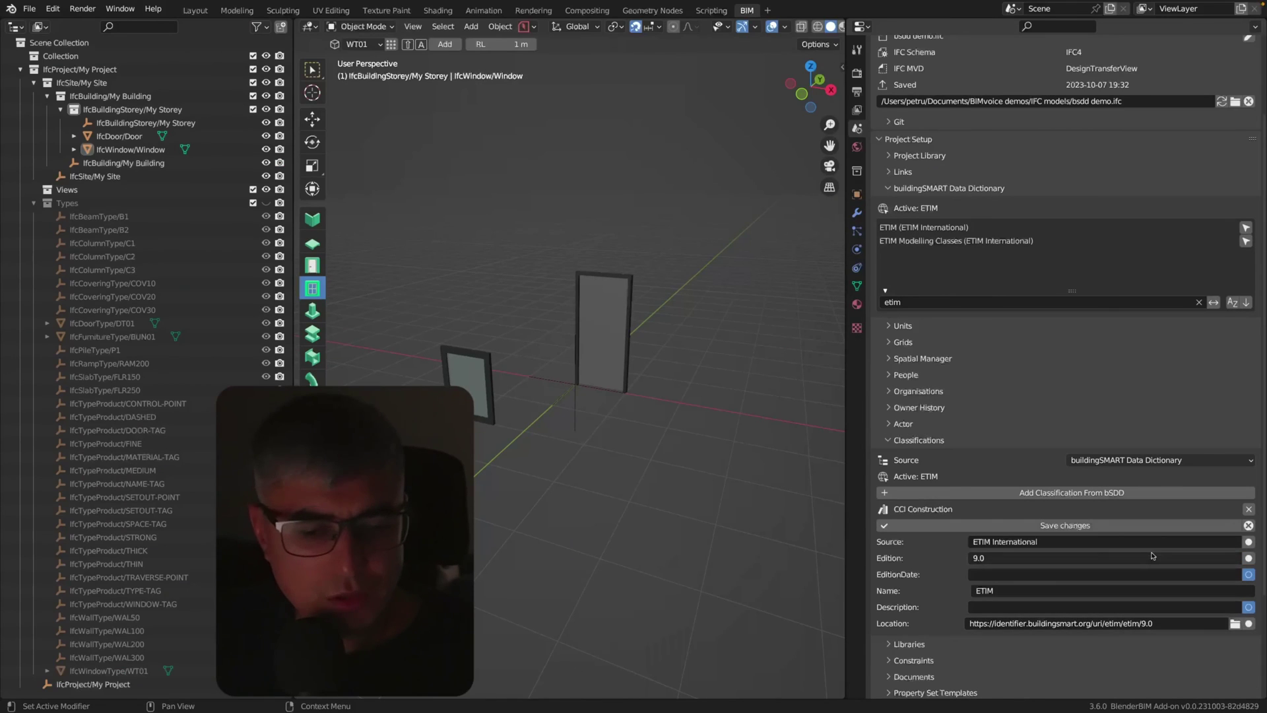
left_click(1140, 528)
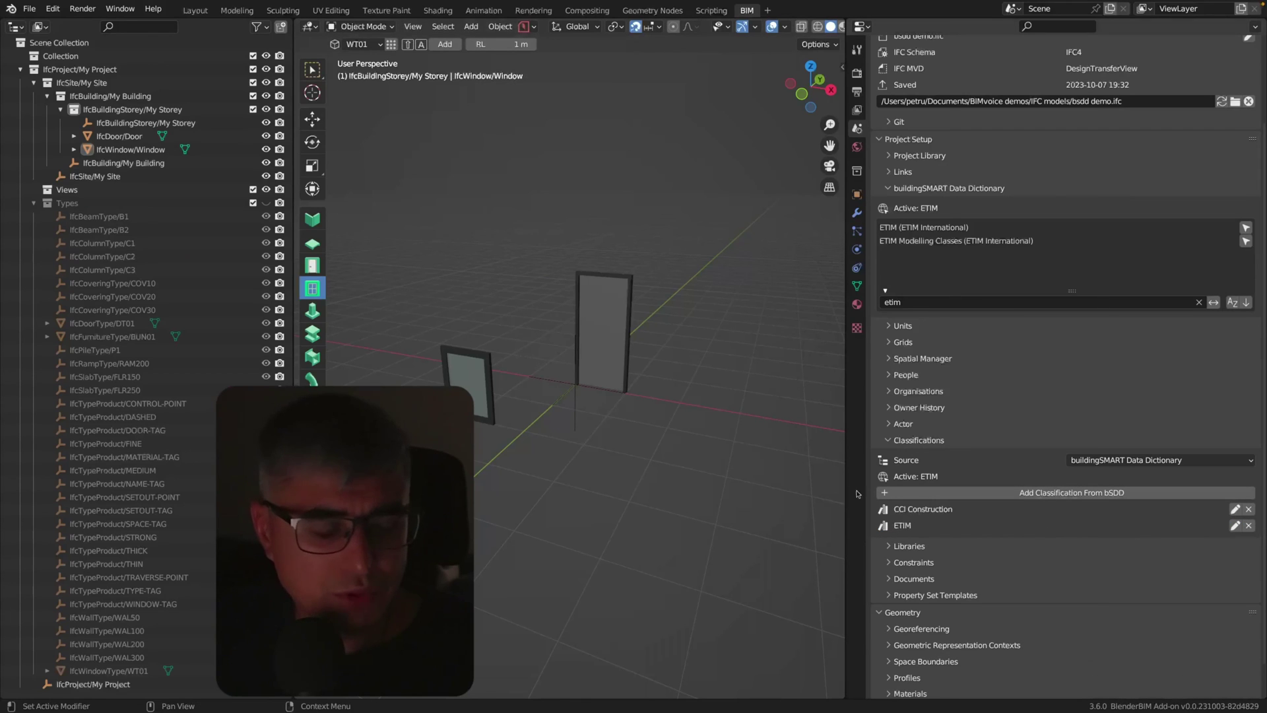
Give the WT01 window the ETIM reference EC002527 Window (enclosure/cabinet), found by searching 'window'.
left_click(482, 374)
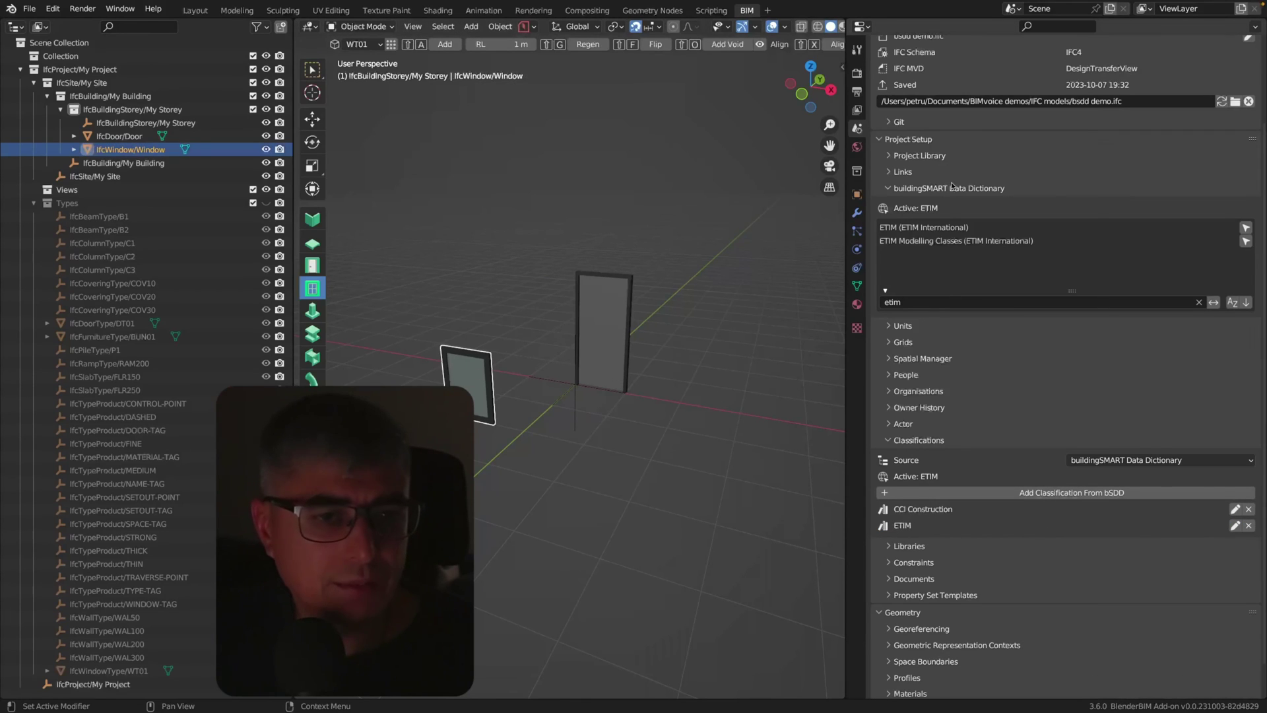
scroll(946, 154, "up", 3)
left_click(896, 72)
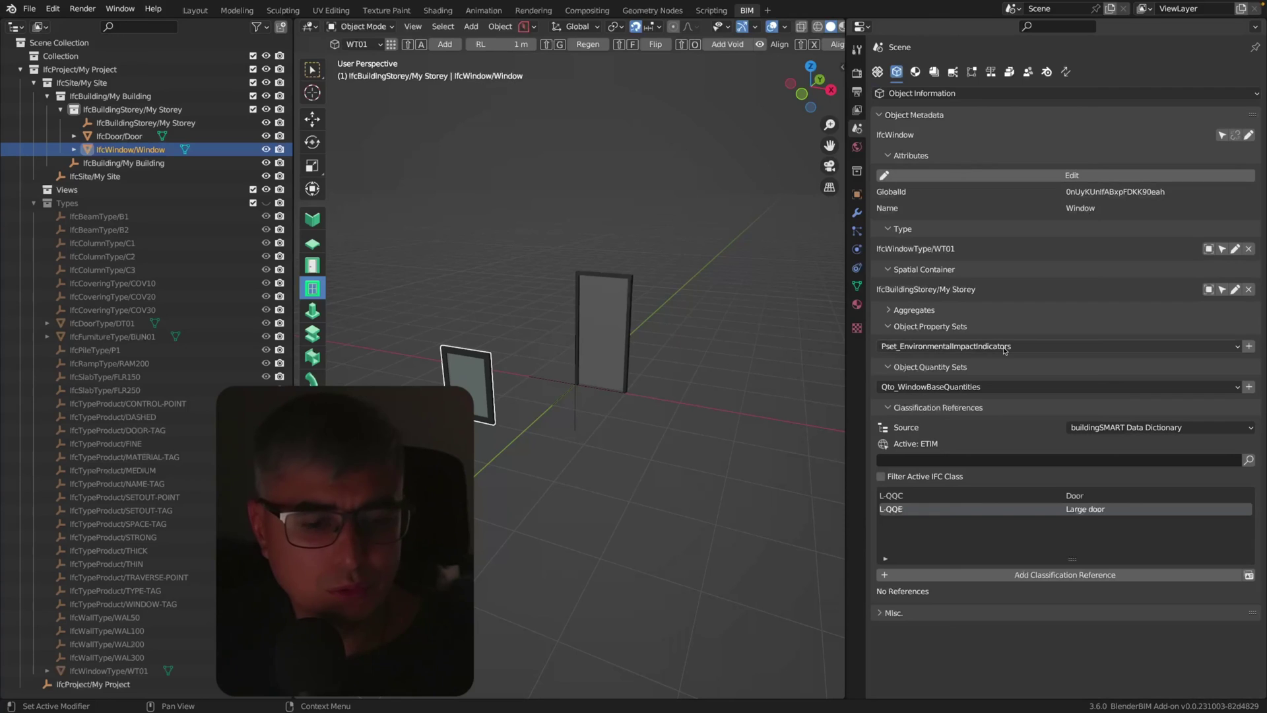
left_click(1193, 460)
type("wind")
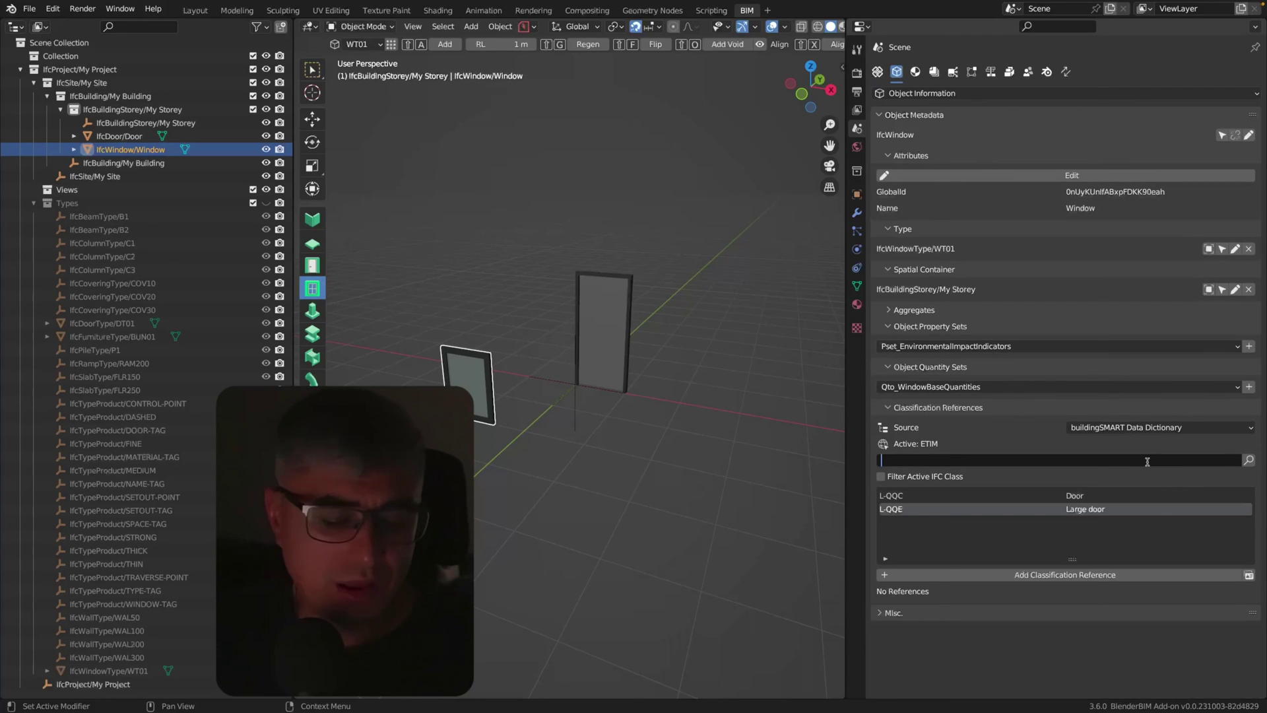
type("ow")
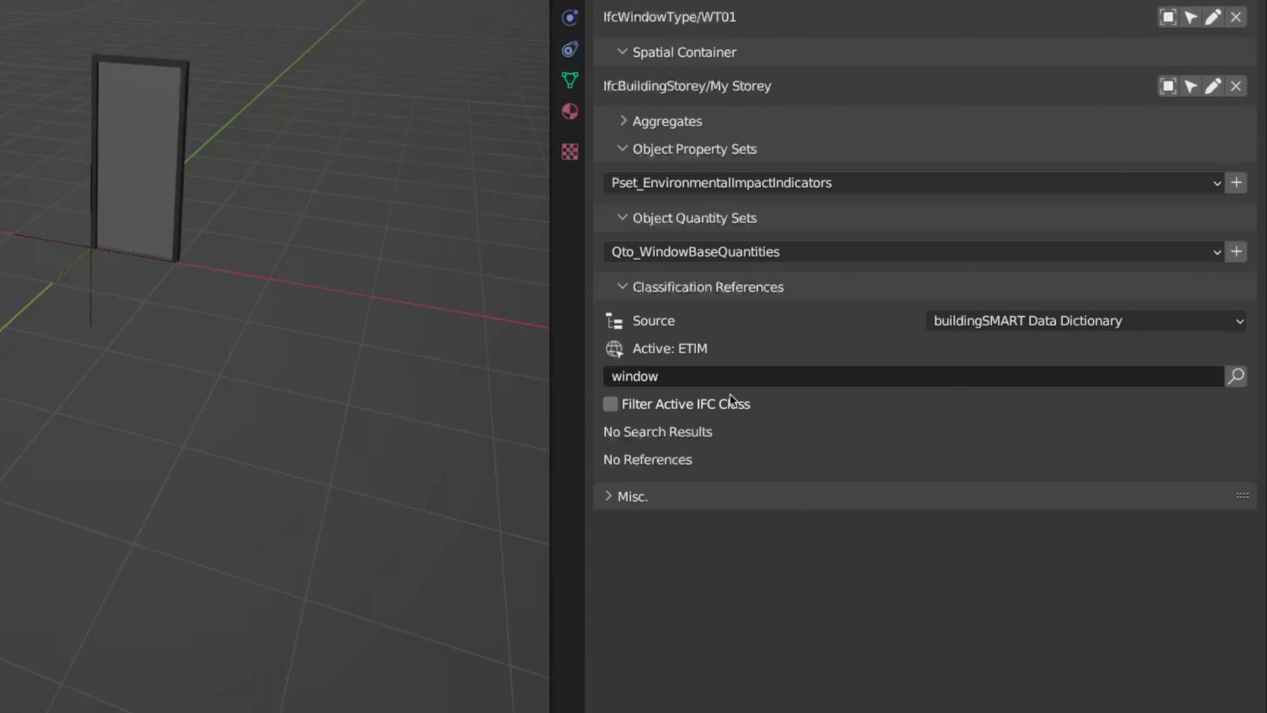
left_click(727, 376)
left_click(1237, 377)
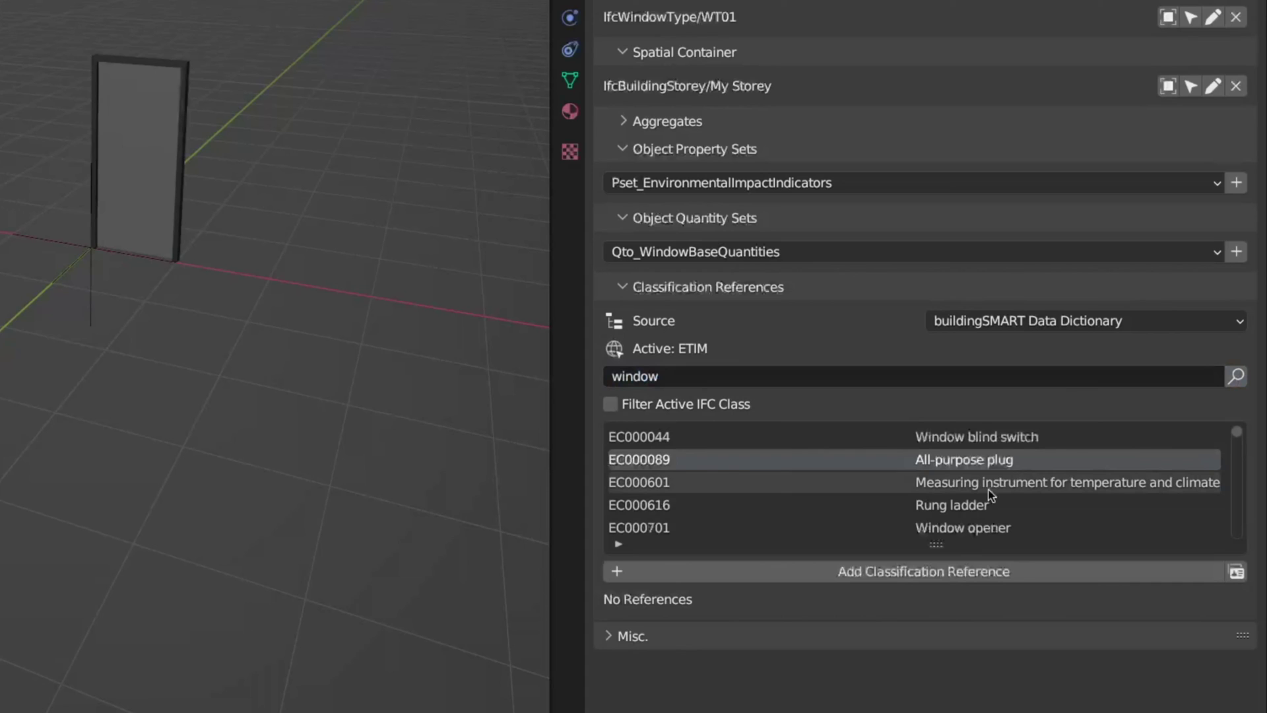
scroll(1115, 488, "down", 1)
scroll(1114, 481, "up", 1)
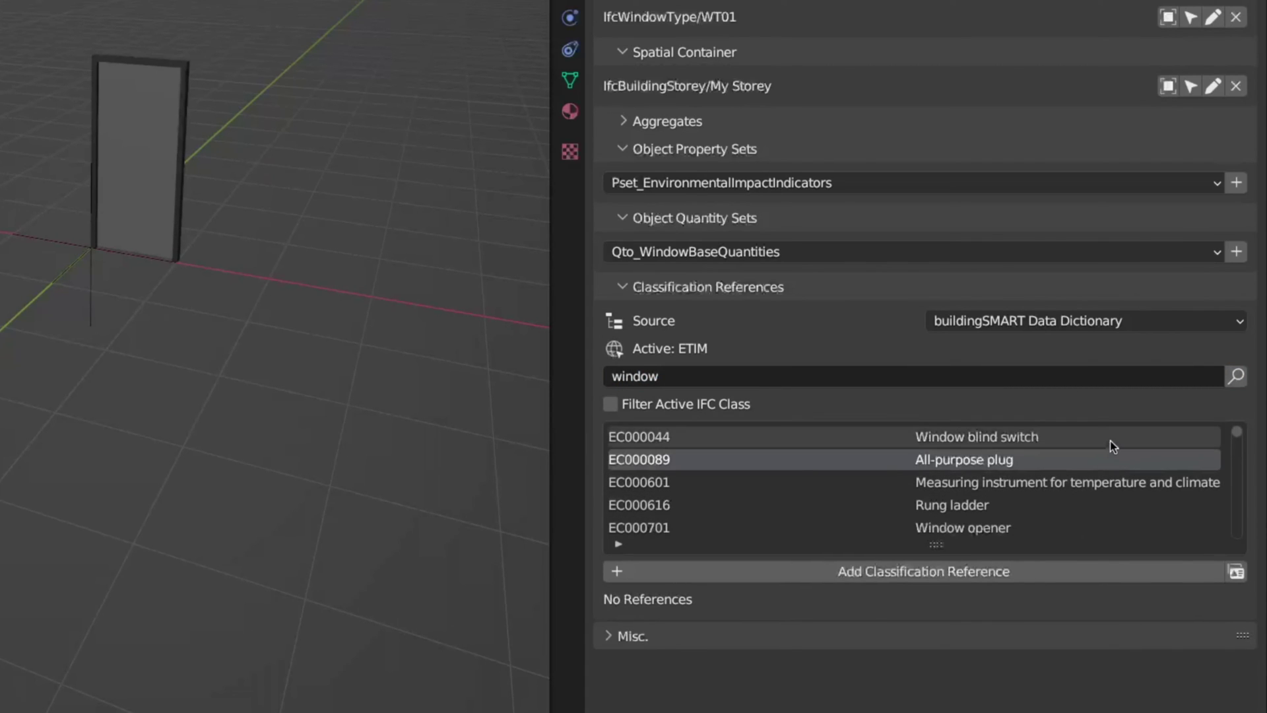
scroll(1096, 466, "down", 1)
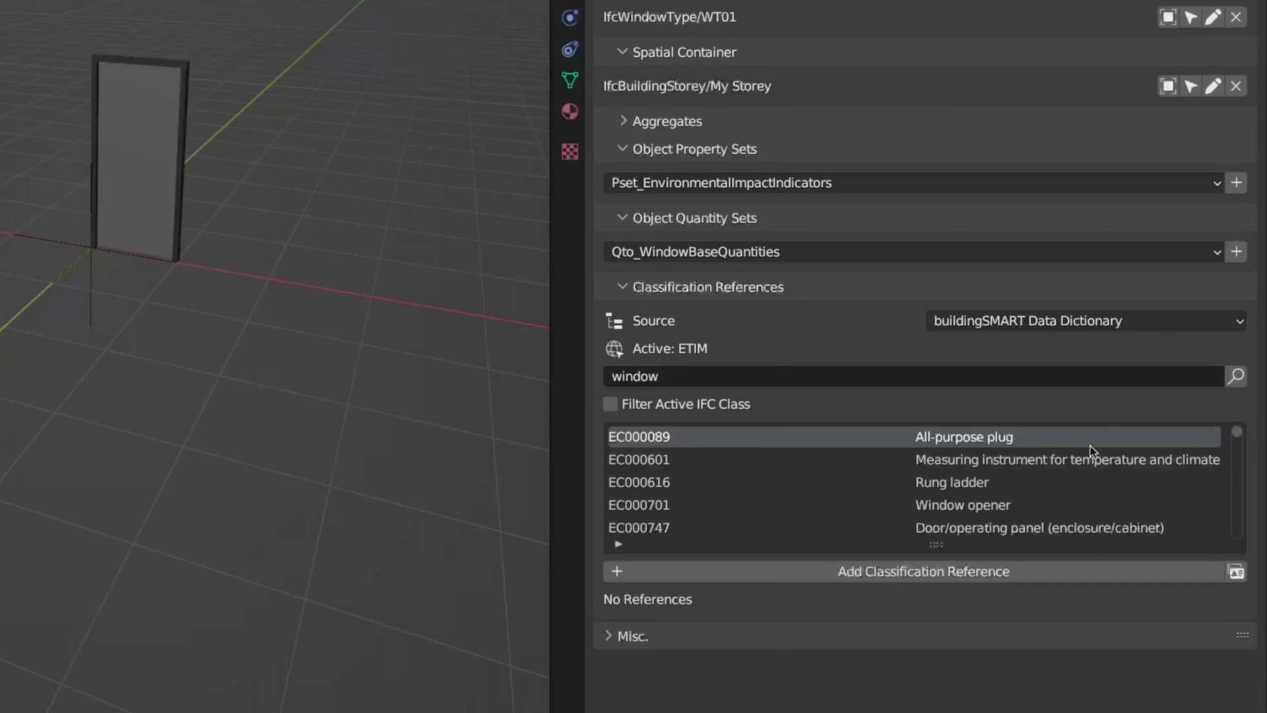
scroll(1070, 485, "down", 2)
scroll(1072, 469, "down", 1)
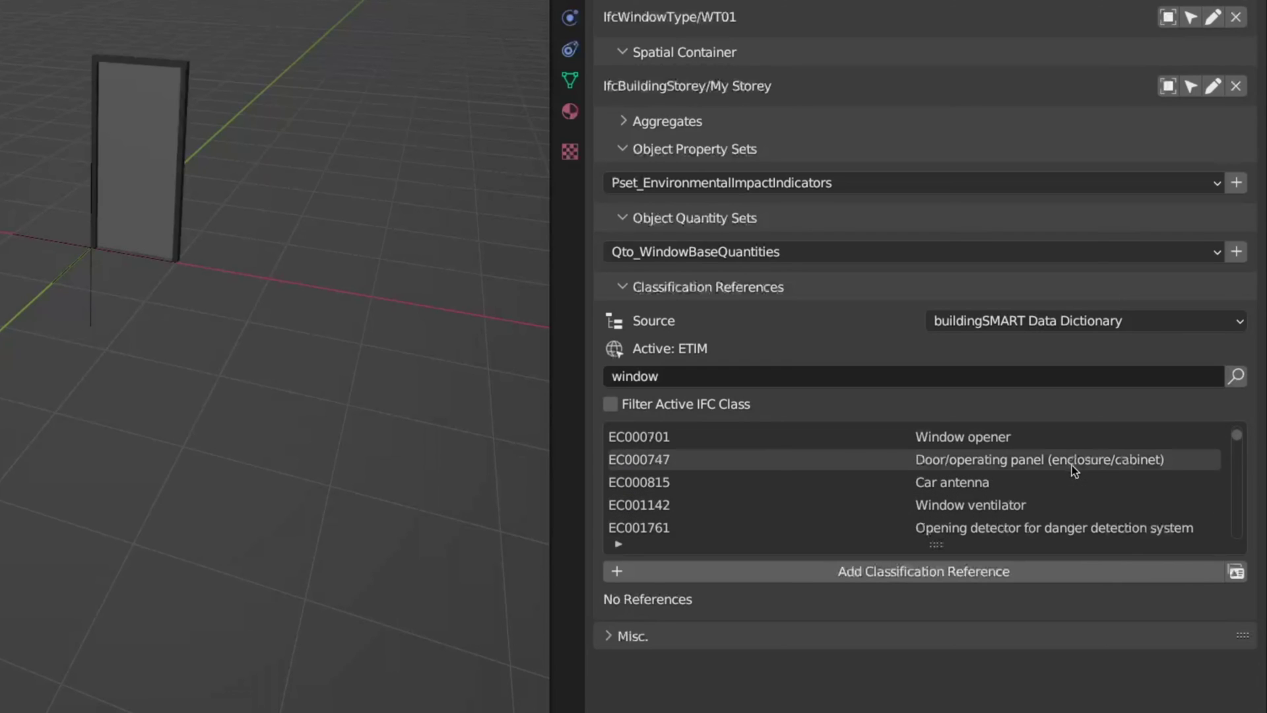
scroll(1060, 503, "down", 1)
scroll(1060, 503, "down", 2)
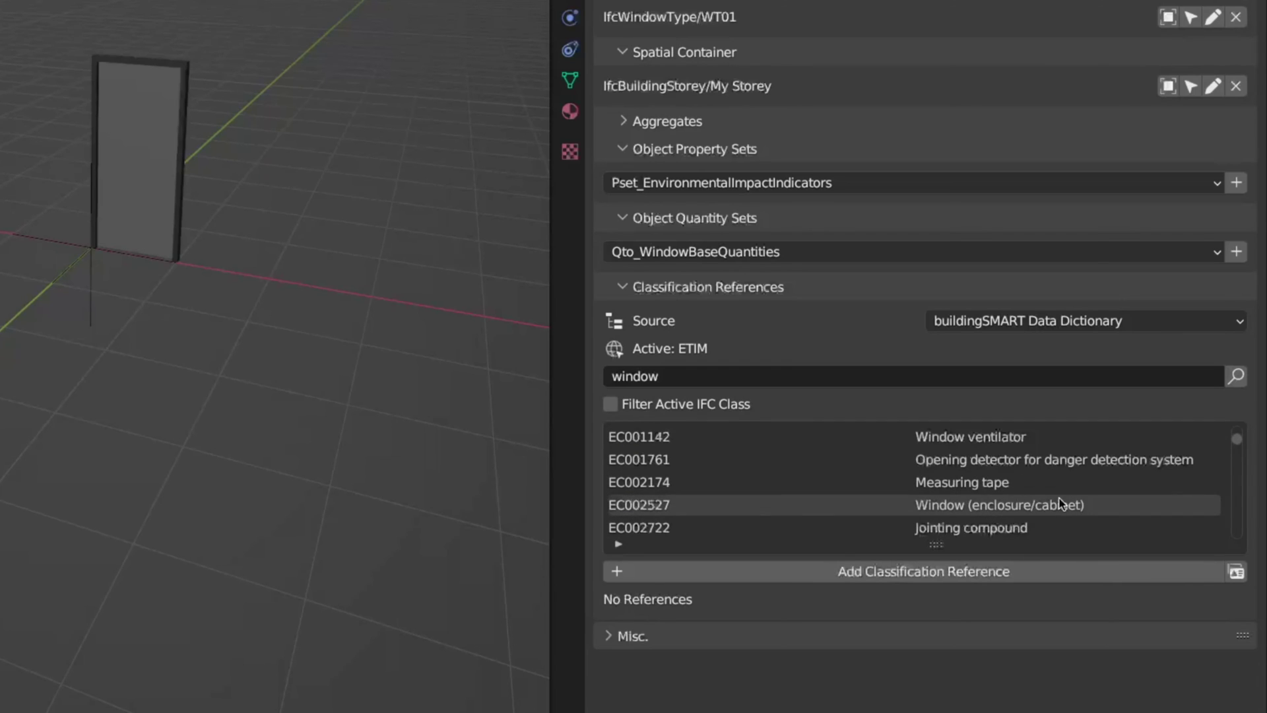
left_click(1112, 505)
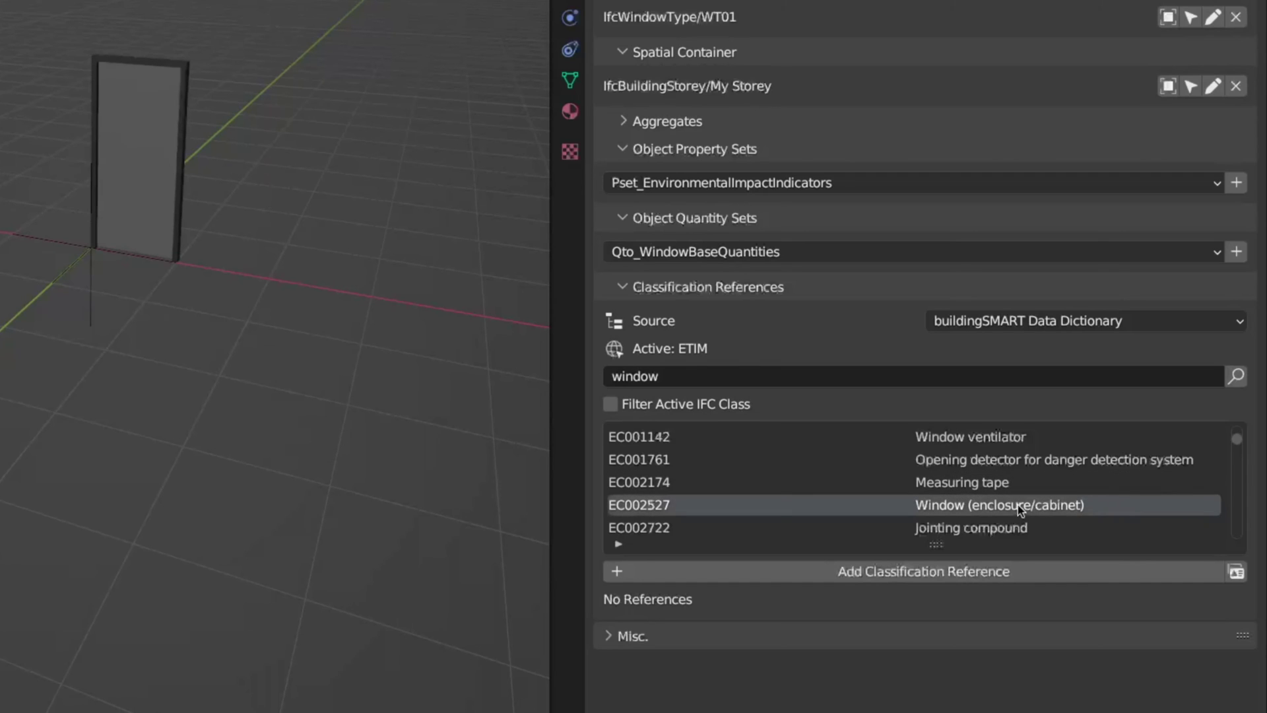
scroll(1020, 507, "down", 1)
scroll(1020, 507, "down", 2)
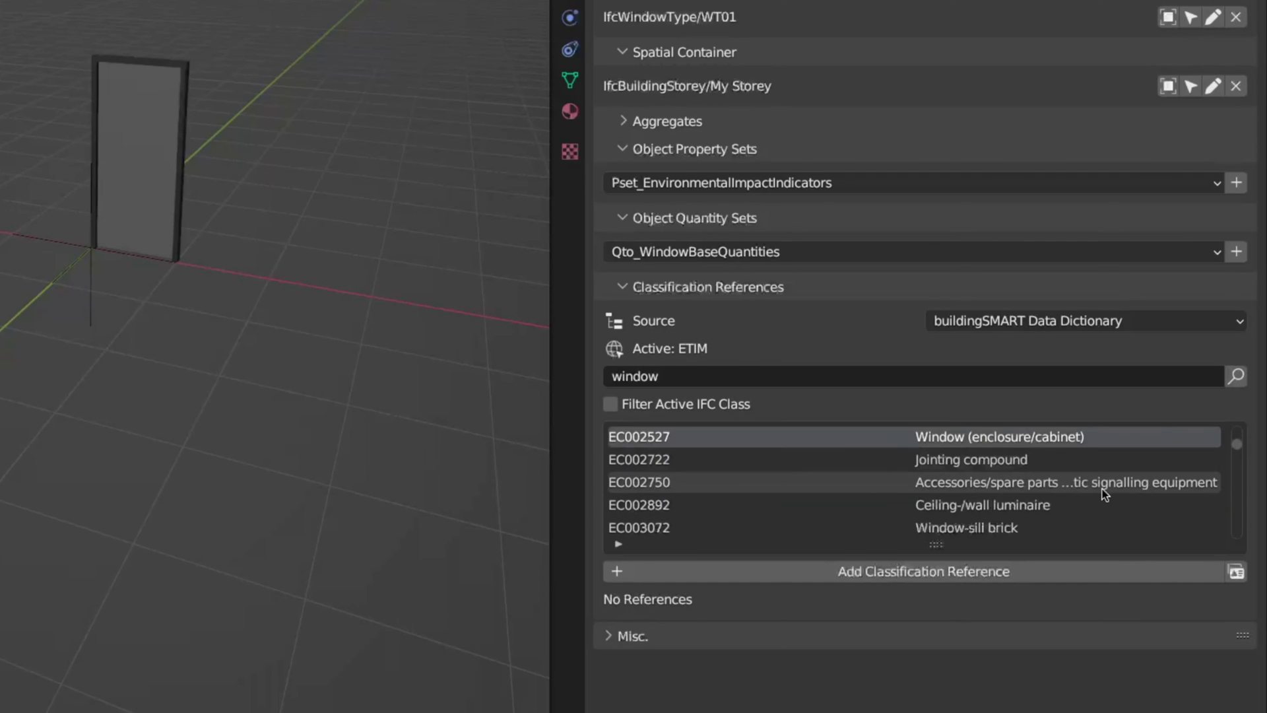
scroll(1104, 492, "down", 2)
scroll(1105, 492, "down", 3)
scroll(1103, 492, "down", 1)
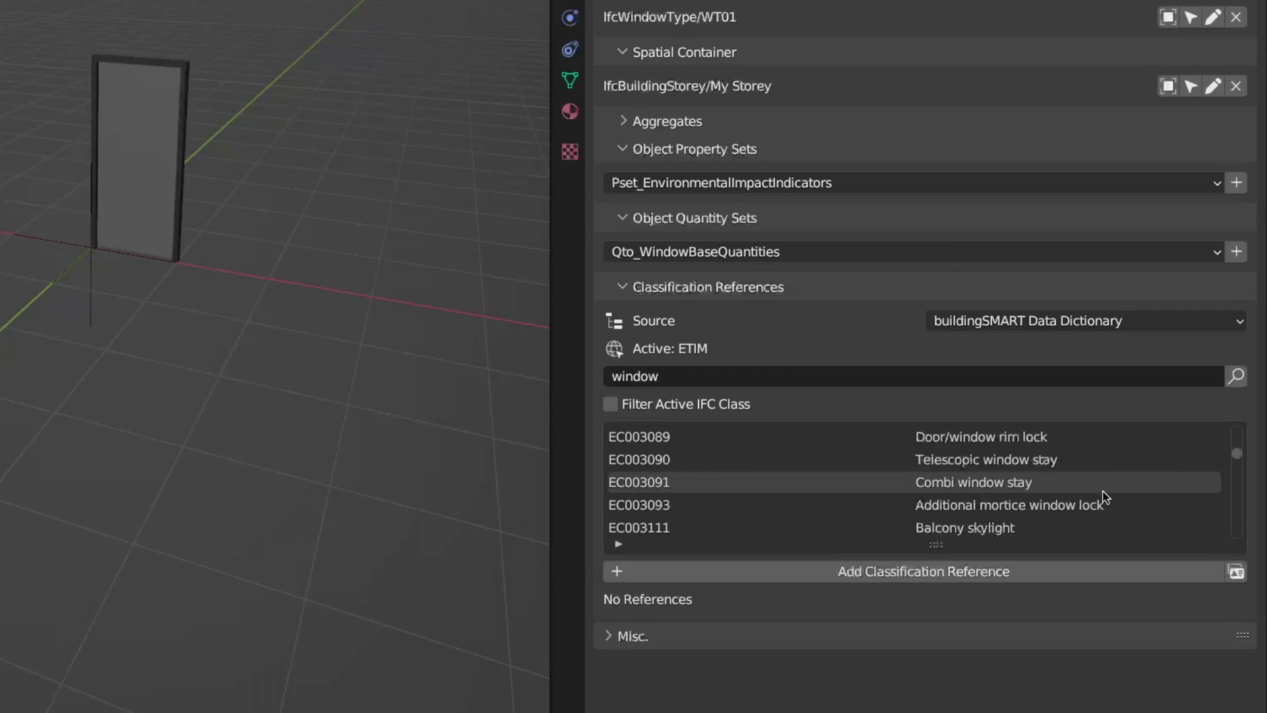
scroll(1104, 491, "down", 2)
scroll(1103, 491, "down", 2)
scroll(1103, 492, "down", 1)
scroll(1109, 491, "down", 1)
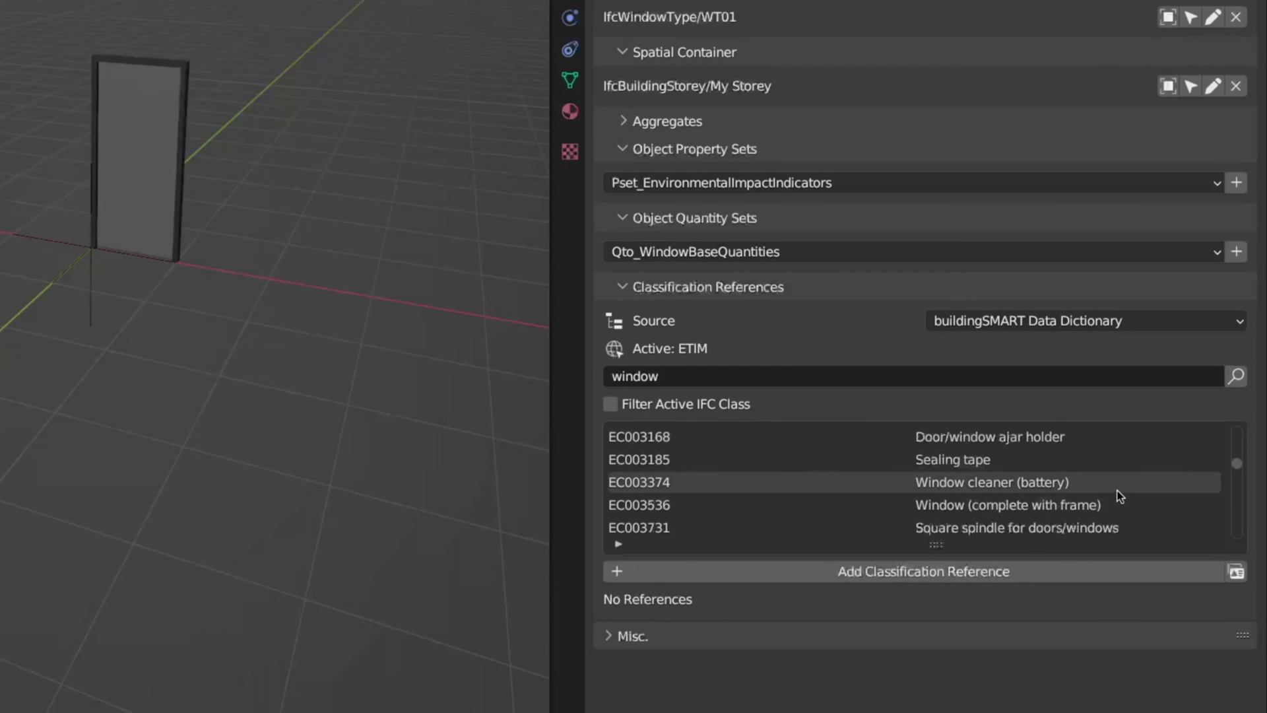
scroll(1119, 495, "down", 1)
scroll(1115, 499, "up", 2)
scroll(1109, 497, "up", 5)
scroll(1111, 502, "up", 4)
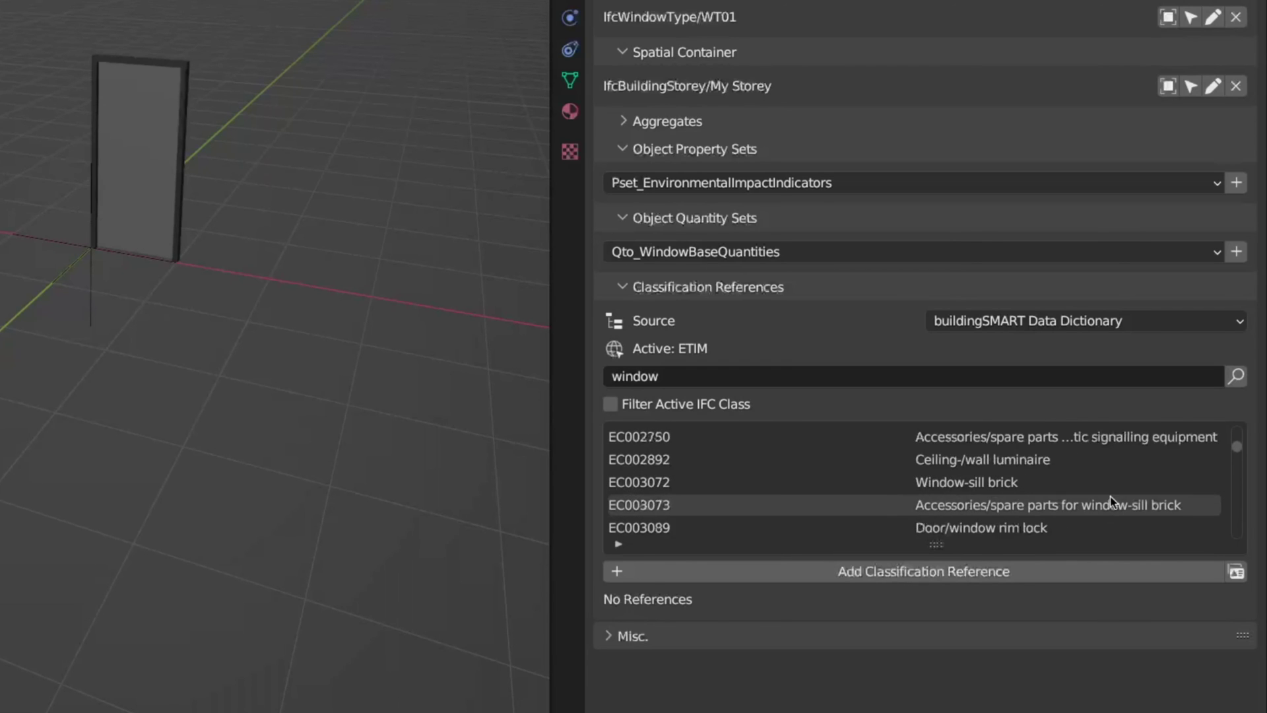
scroll(1110, 500, "up", 5)
left_click(1089, 525)
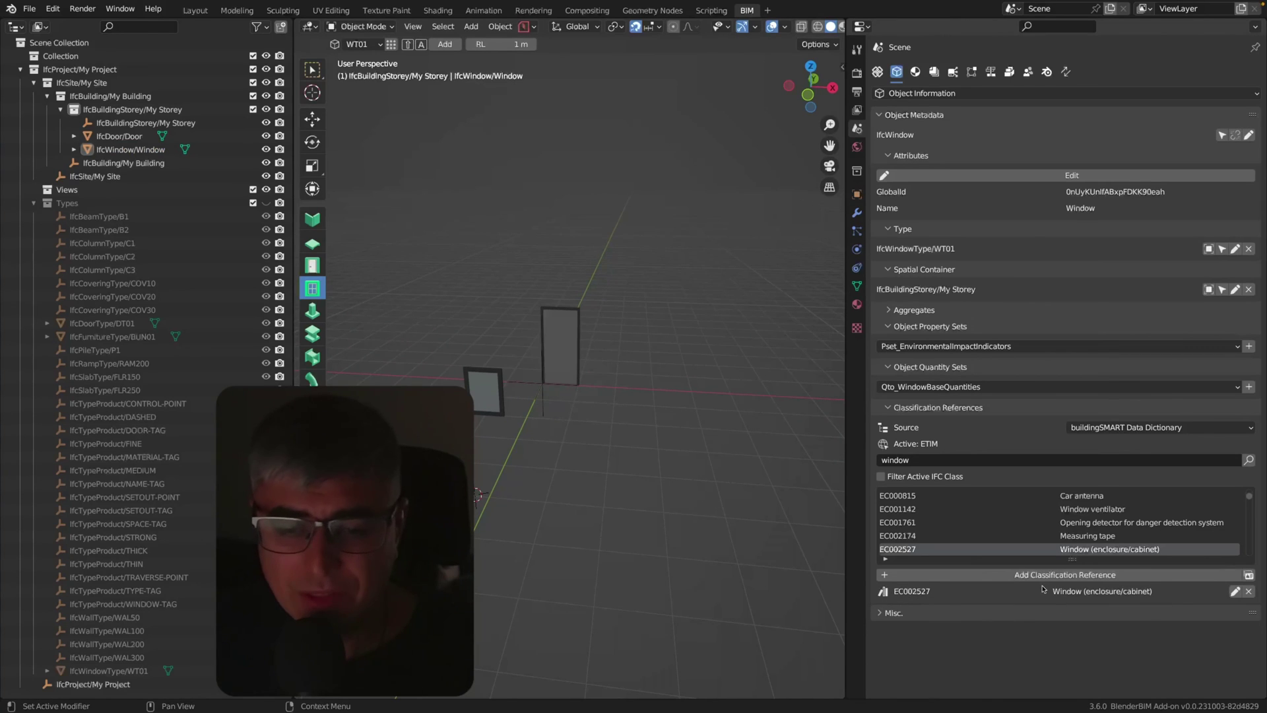
Add an FLR150 slab on My Storey and move it along Y beside the door and window.
middle_click_drag(536, 465, 479, 455)
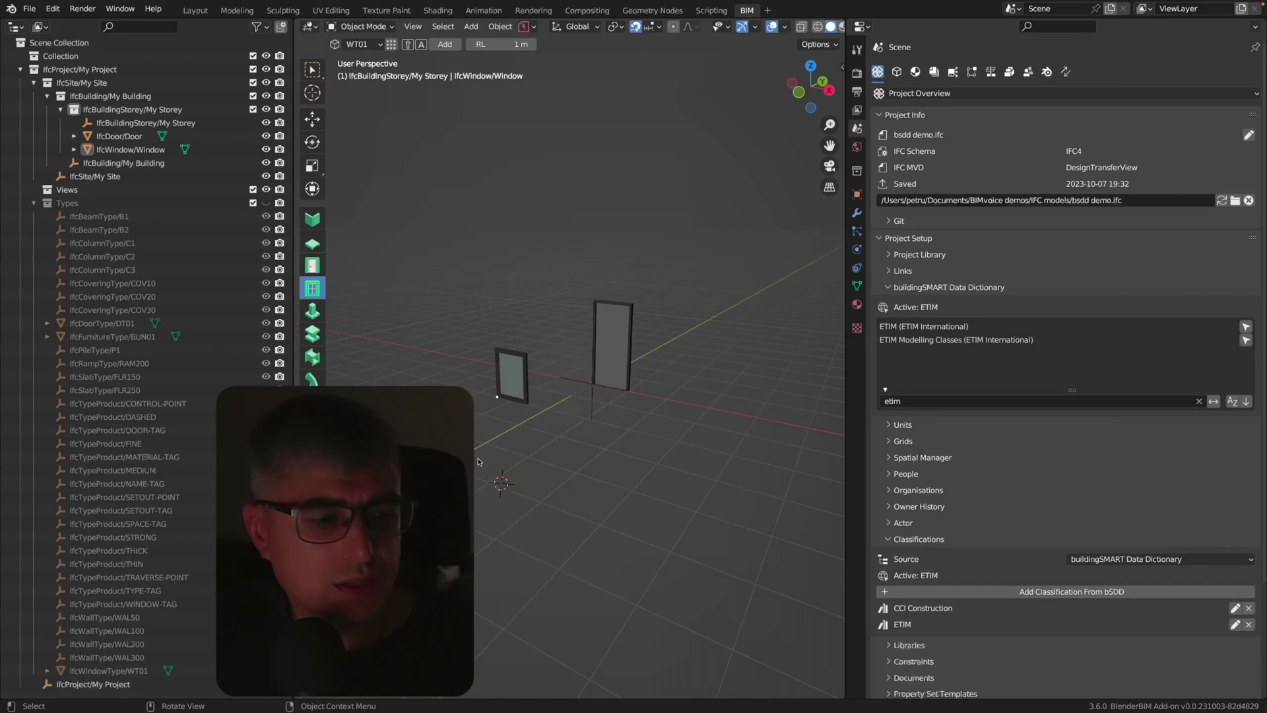
right_click(478, 457)
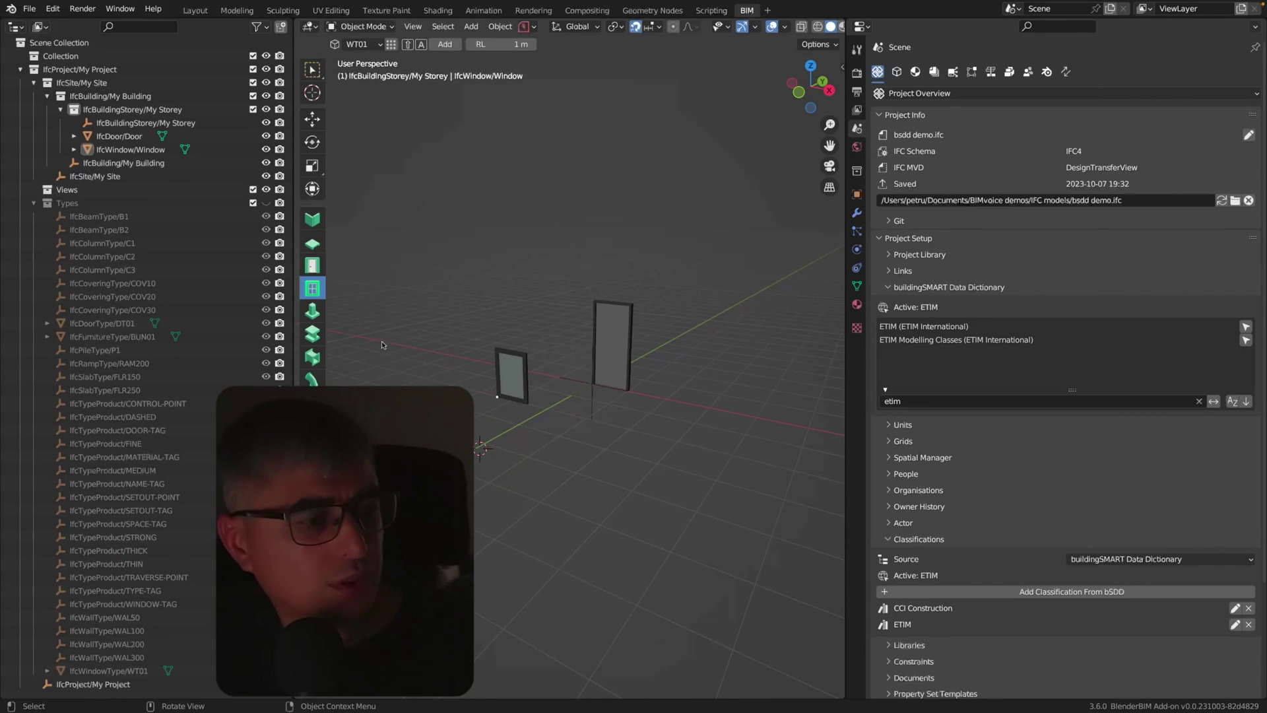
left_click(313, 243)
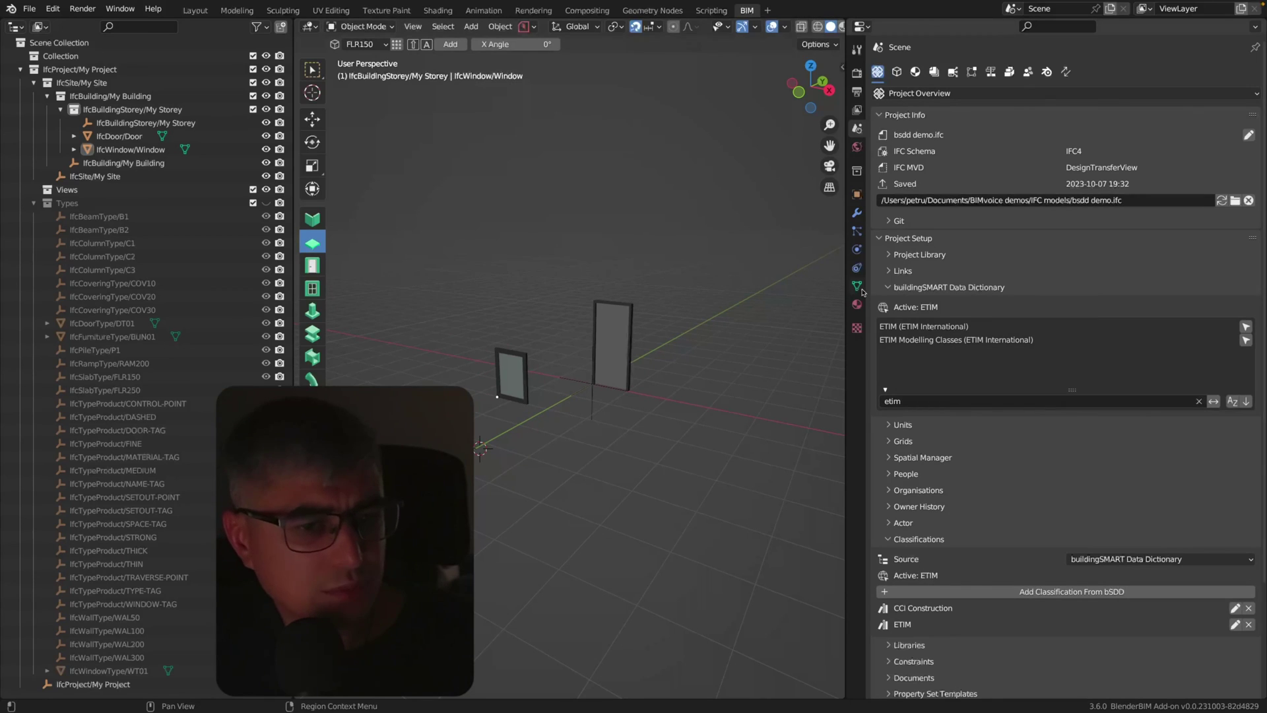
left_click(450, 48)
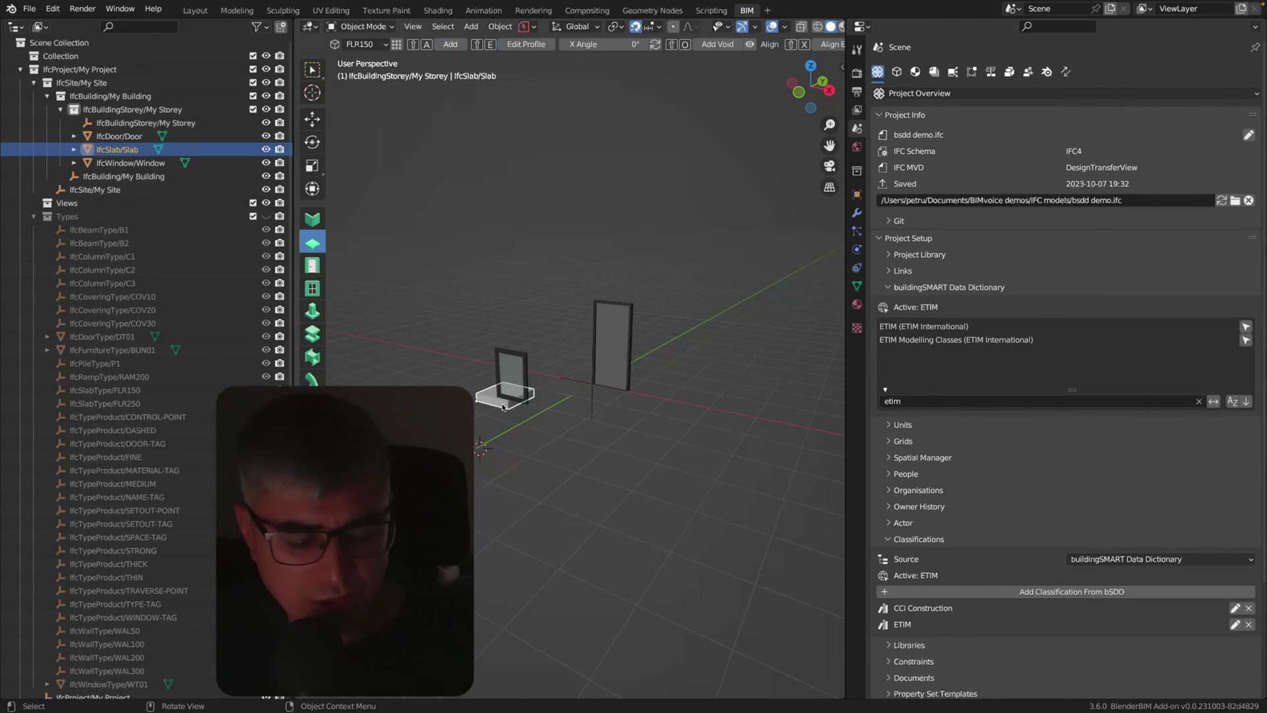
key("g")
key("y")
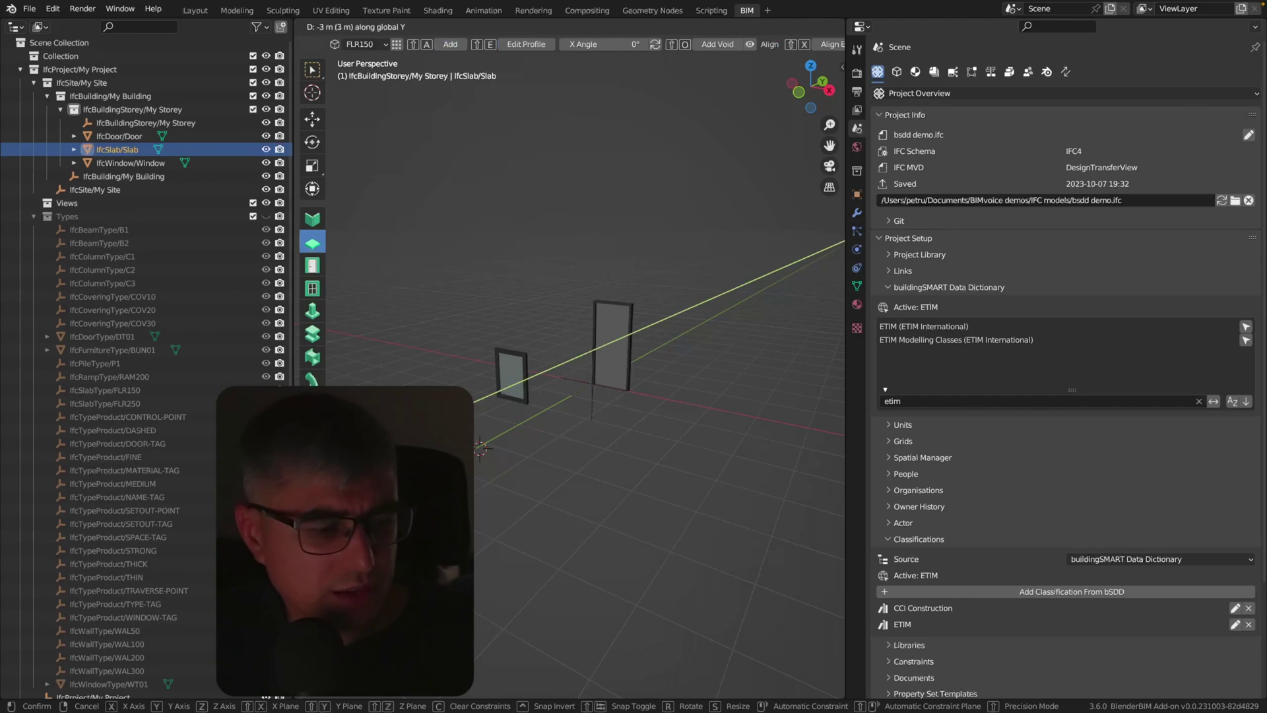
left_click(480, 447)
middle_click_drag(481, 449, 540, 468)
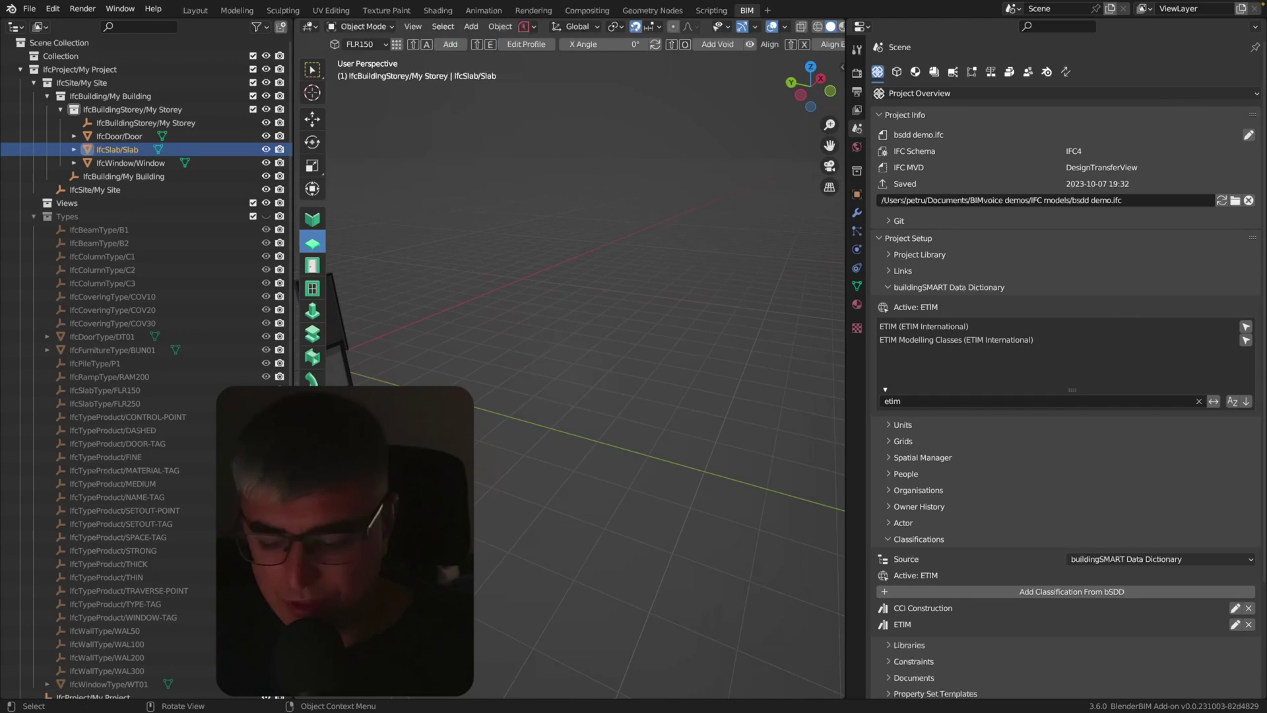
key("KP_Decimal")
scroll(500, 439, "down", 3)
scroll(599, 420, "down", 2)
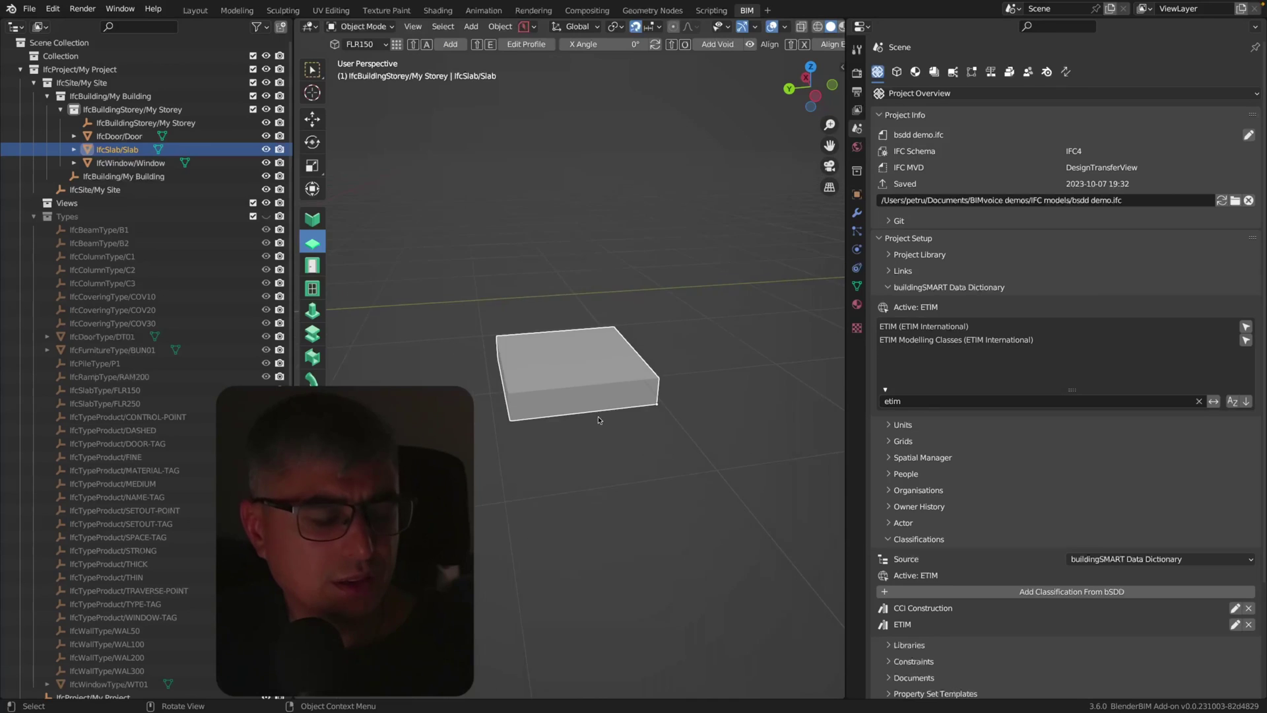
middle_click_drag(599, 420, 626, 394)
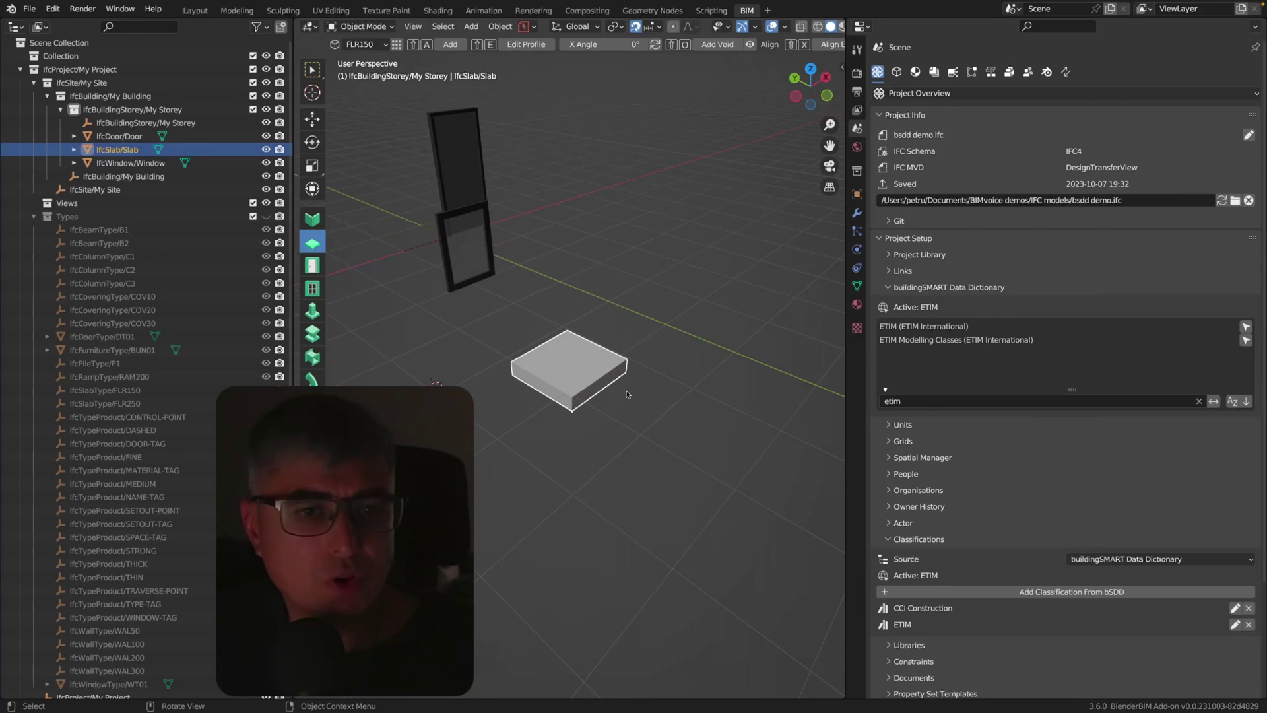
middle_click_drag(650, 369, 961, 227)
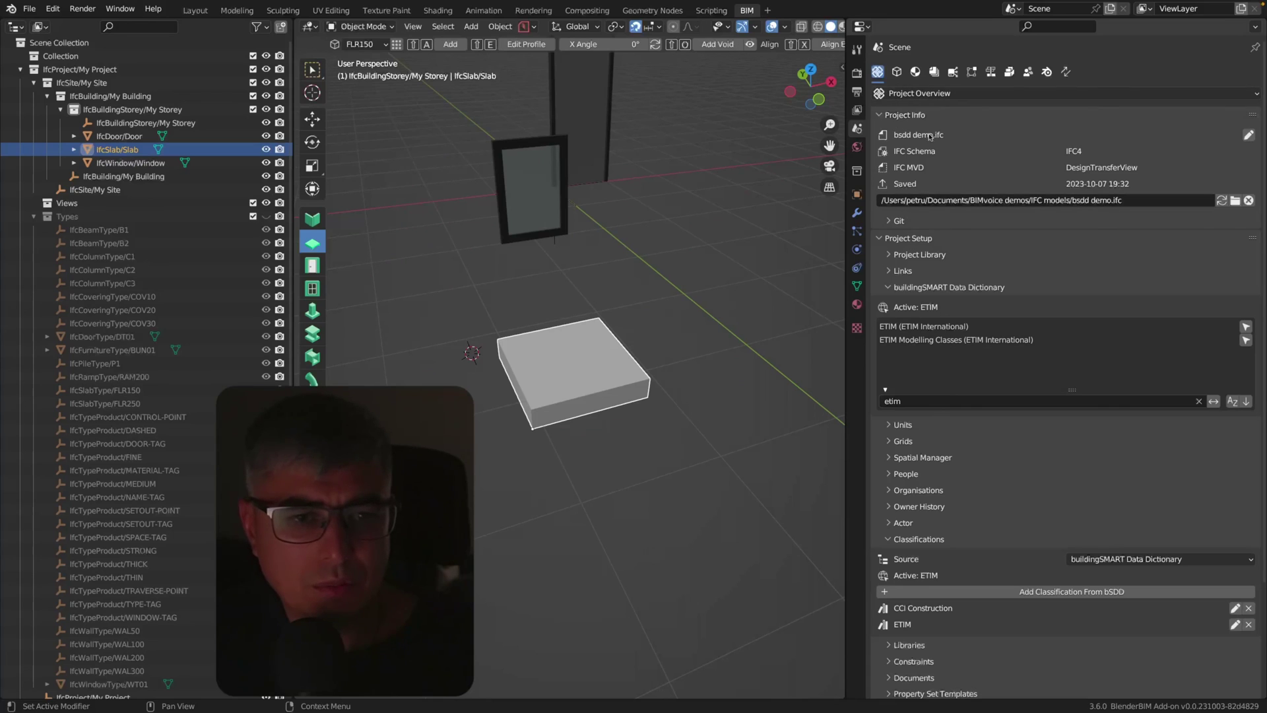
Filter bSDD dictionaries for 'nvd' and add NVDB as a project classification.
left_click(956, 403)
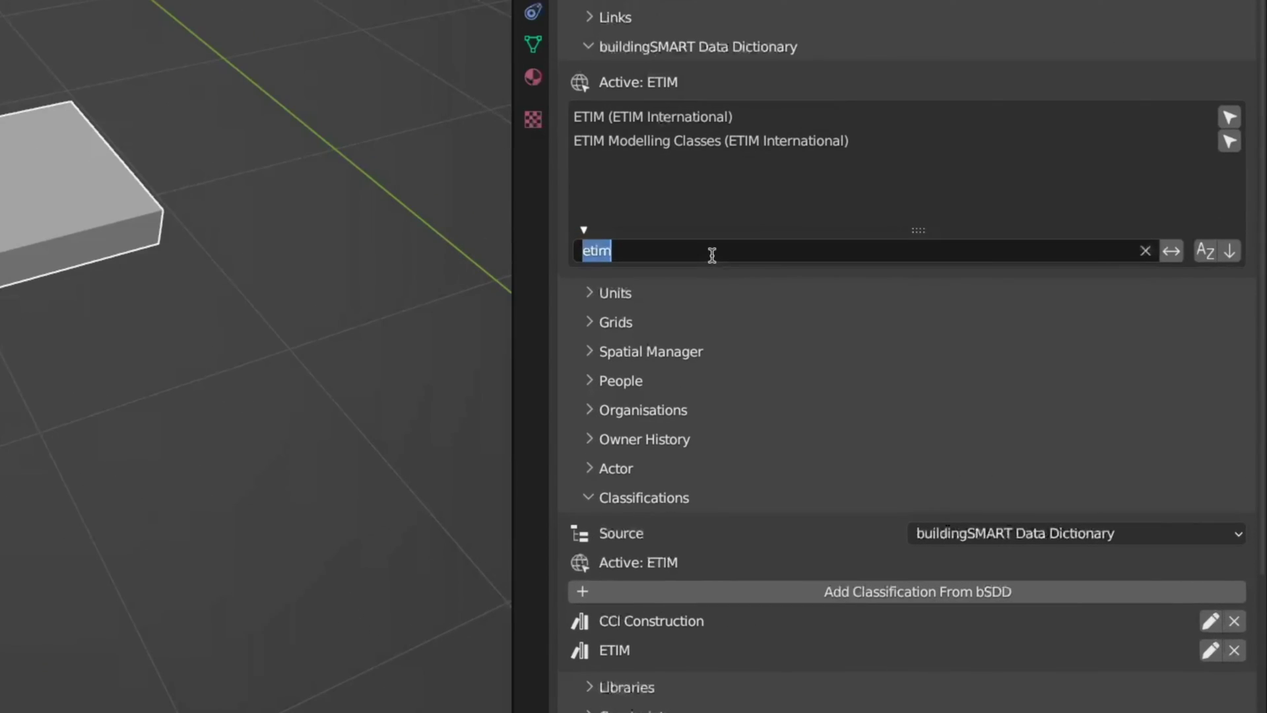
type("nvd")
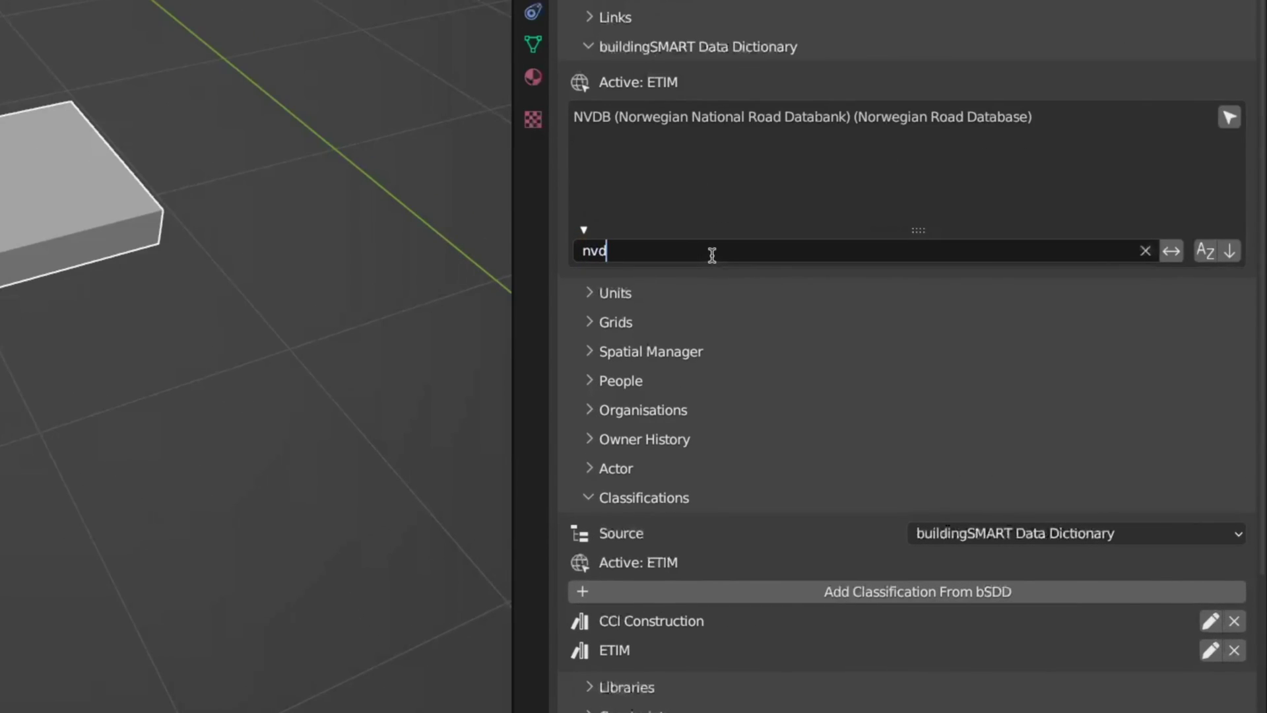
key("Return")
scroll(942, 282, "down", 3)
left_click(858, 526)
scroll(838, 218, "up", 3)
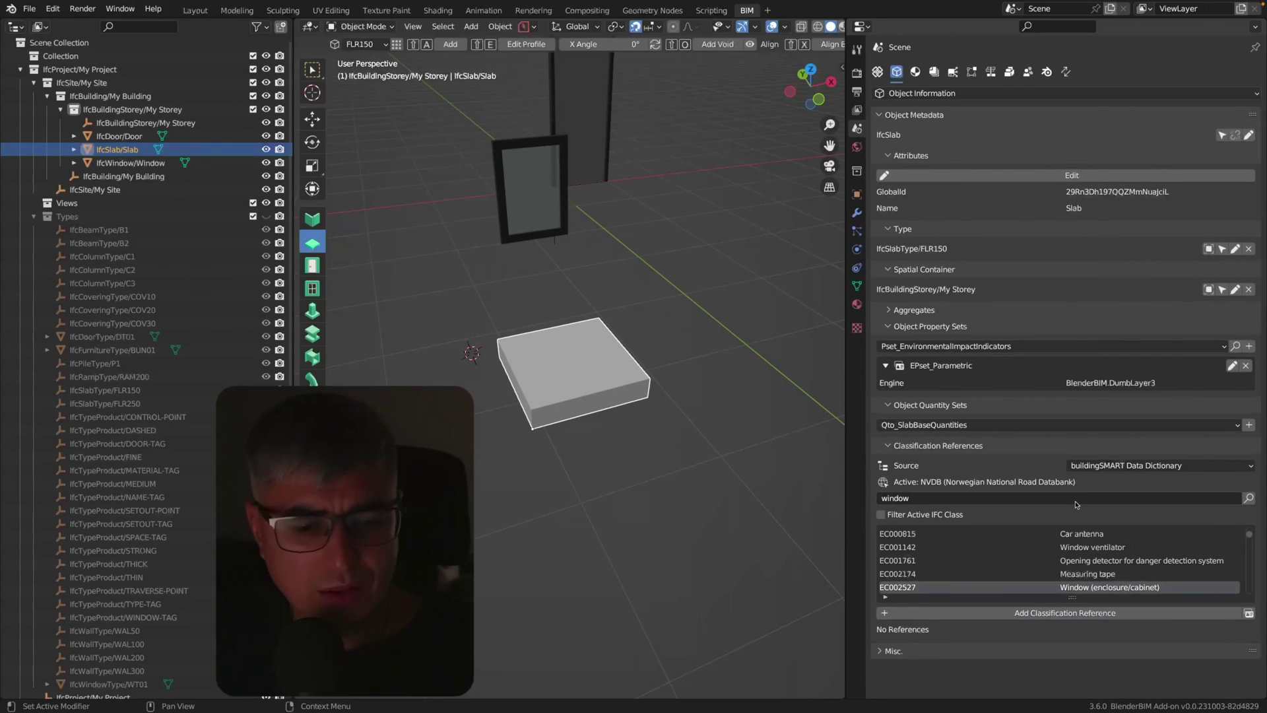
Search classification references for 'NVDB_veg' and assign NVDB_Vegdekke_241 to the slab.
left_click(1077, 500)
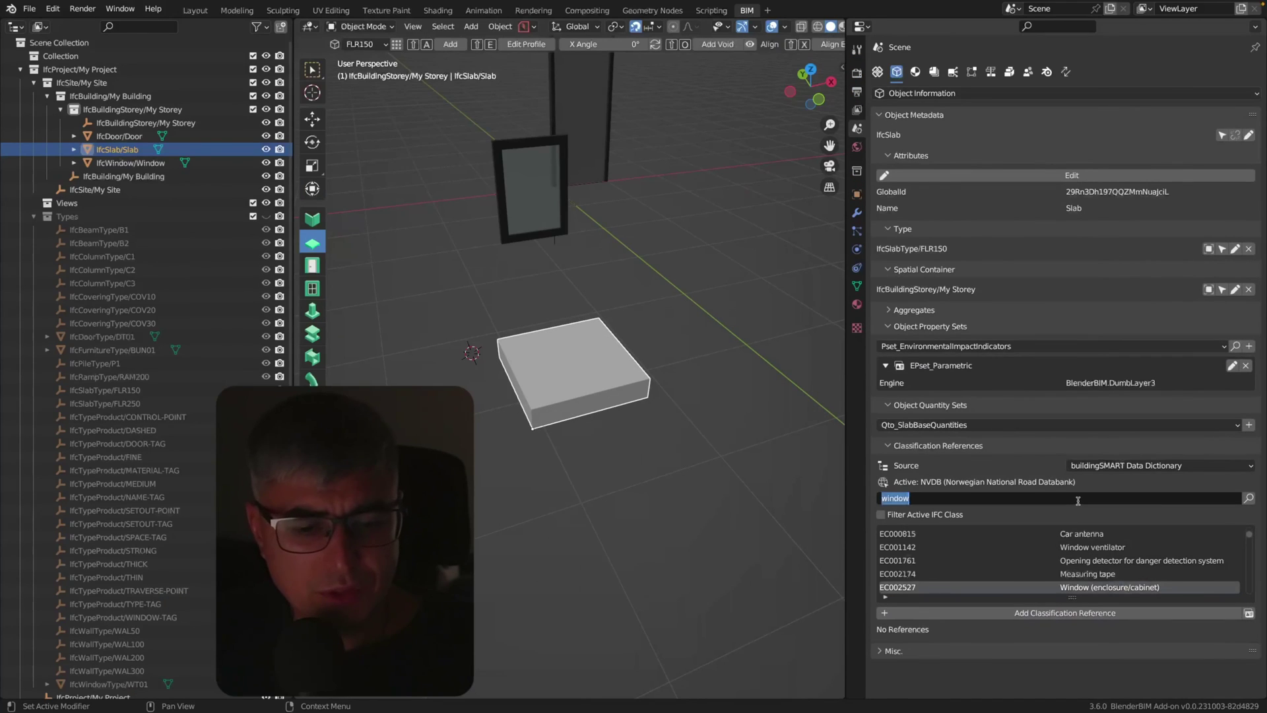
type("veg")
key("Return")
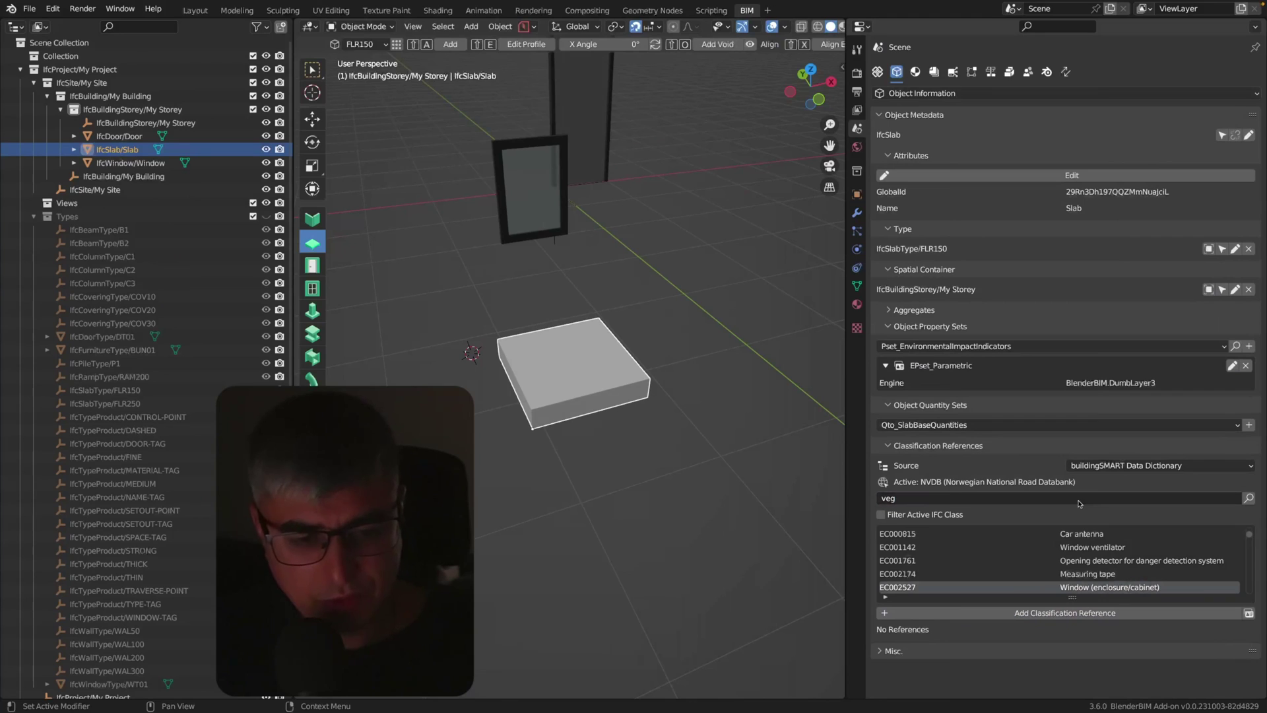
left_click(942, 496)
type("NVD")
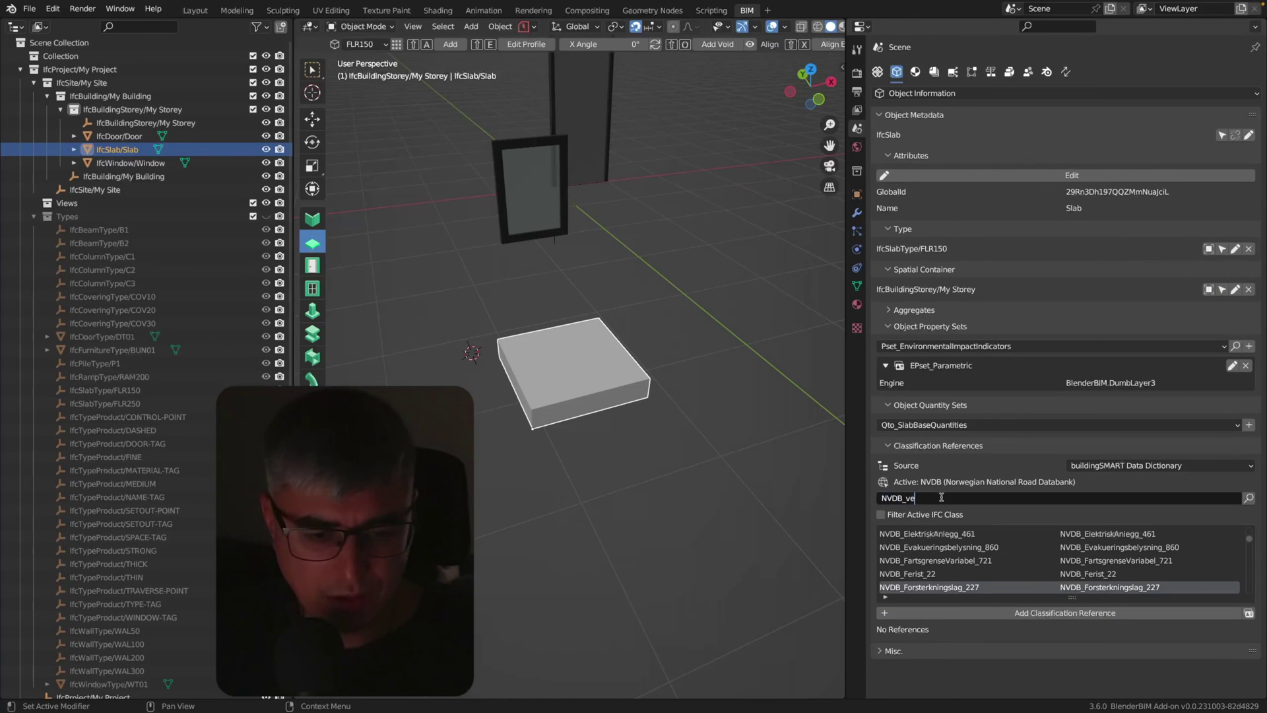
type("B_veg")
key("Return")
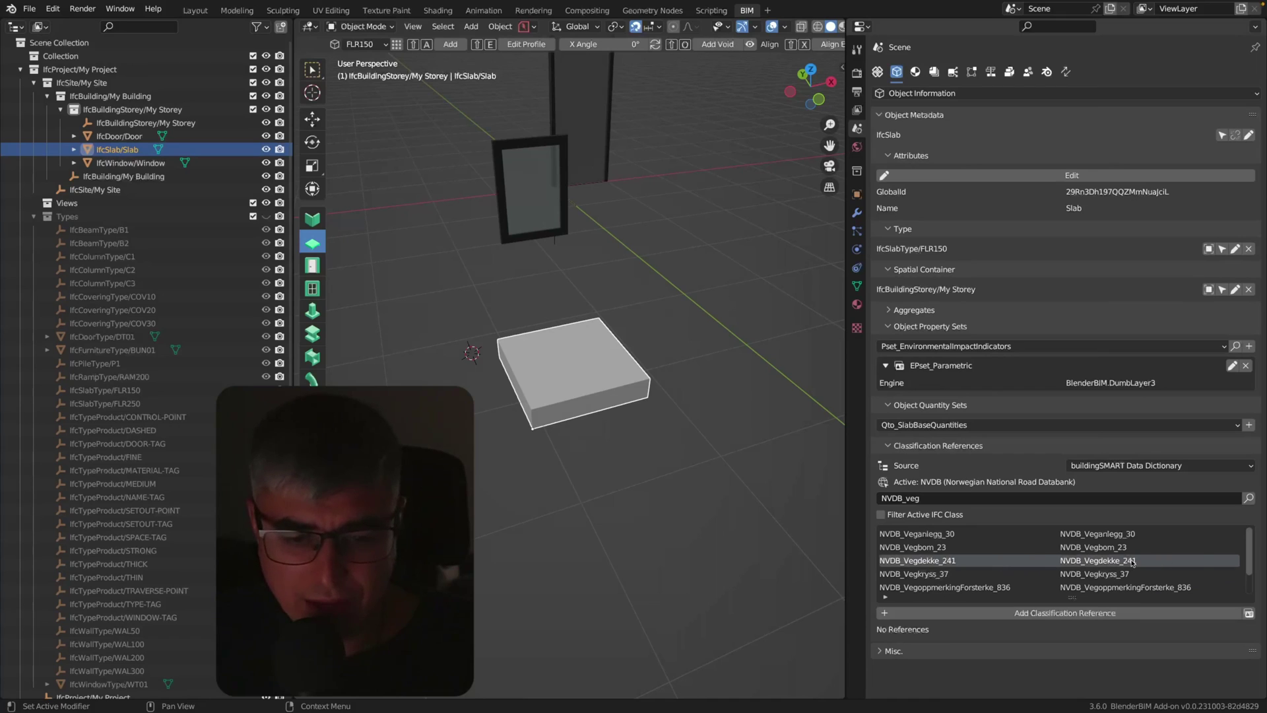
left_click(1094, 613)
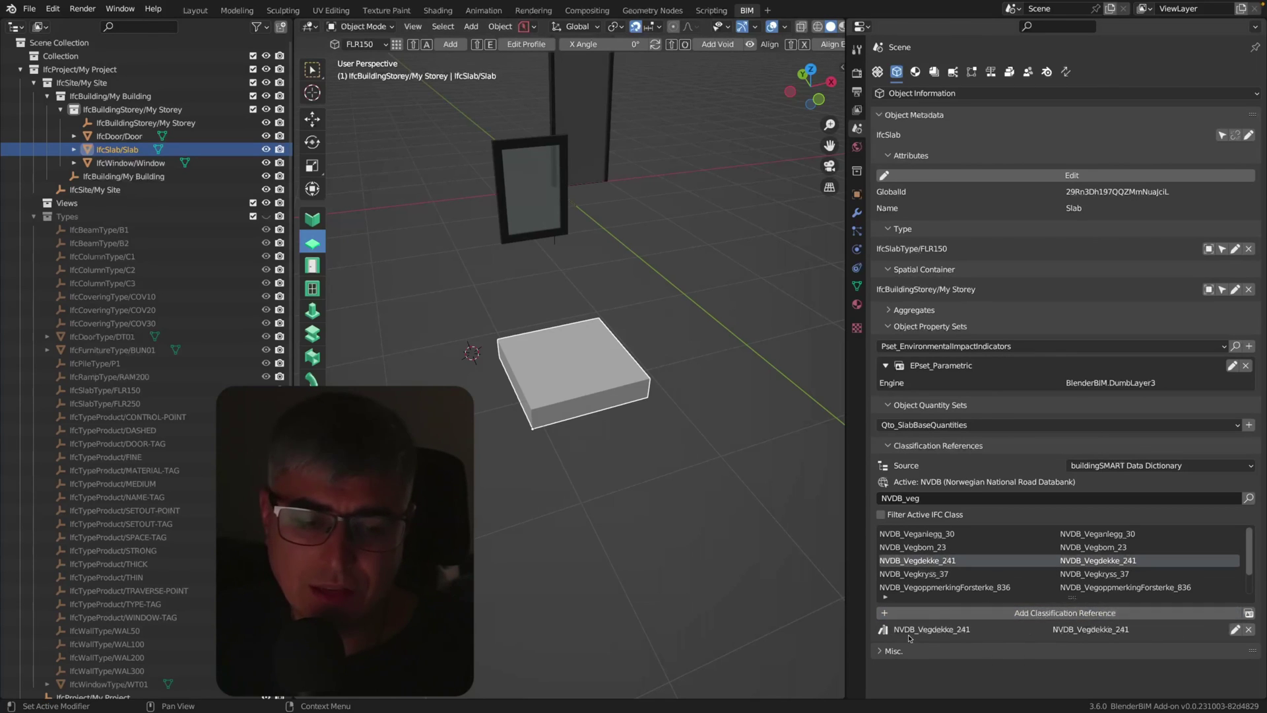
Save the IFC project as bsdd demo.ifc.
middle_click_drag(635, 396, 685, 390)
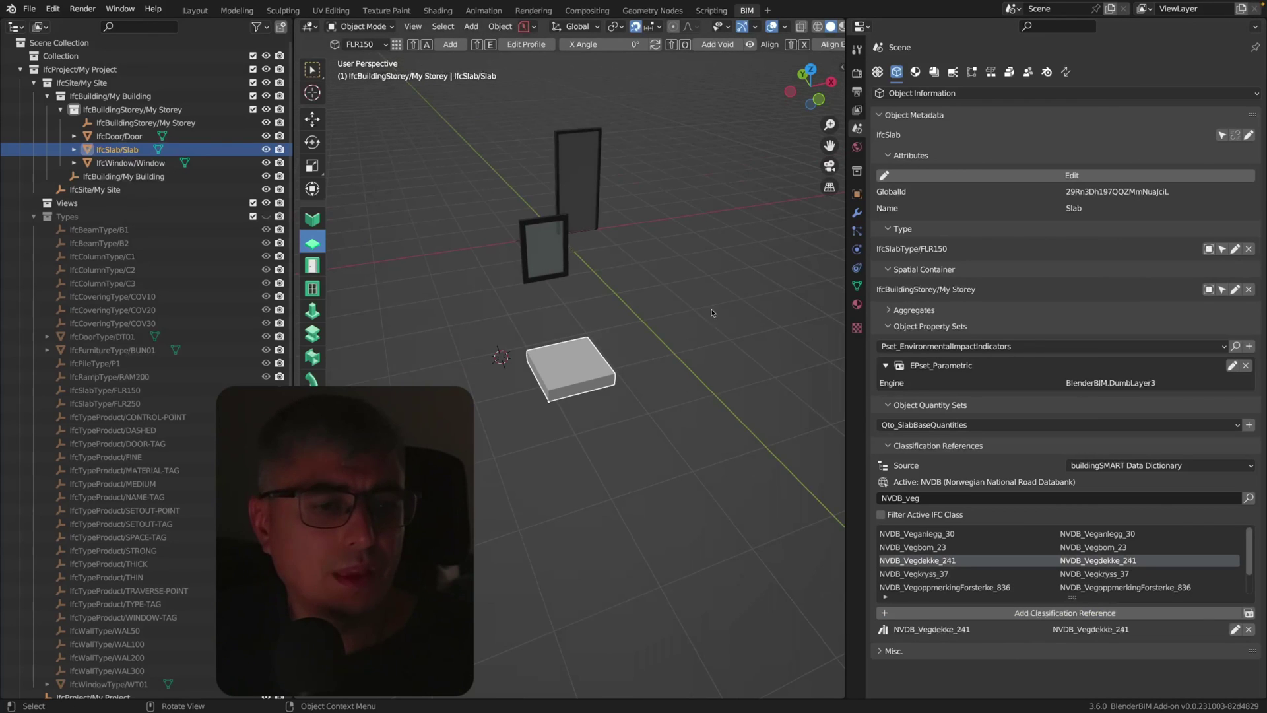
middle_click_drag(711, 314, 711, 309)
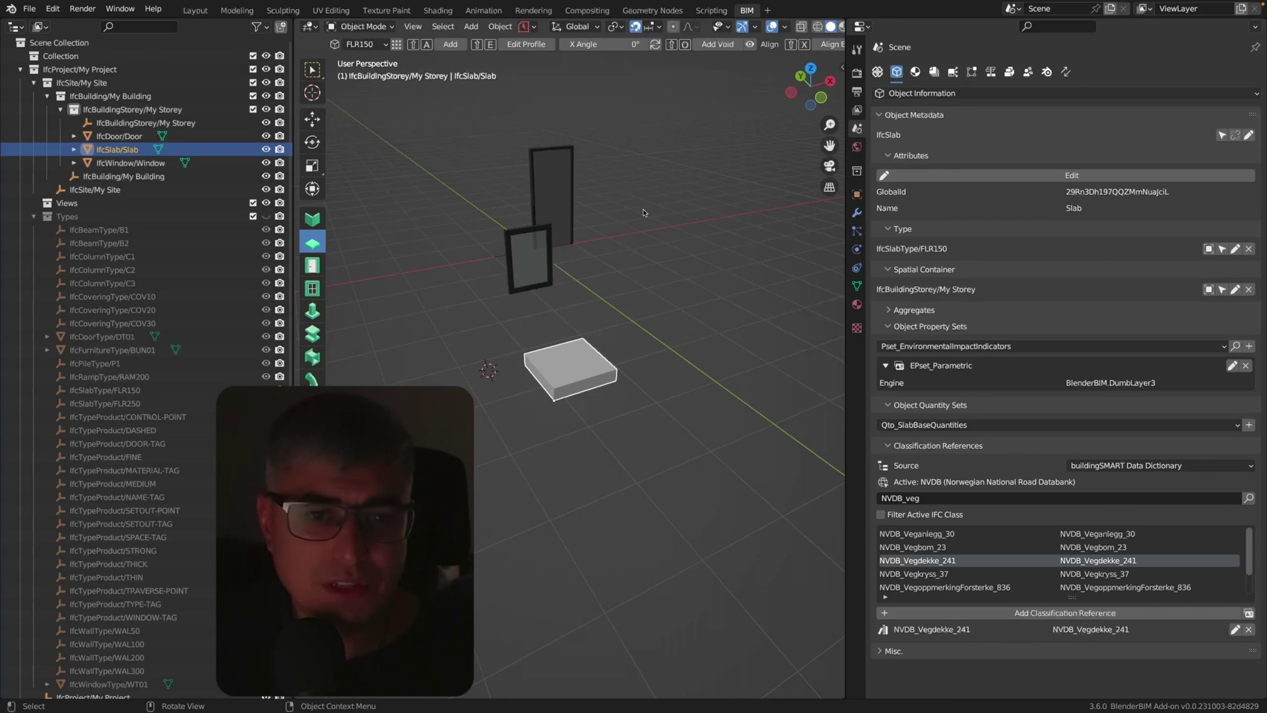
middle_click_drag(682, 239, 672, 237)
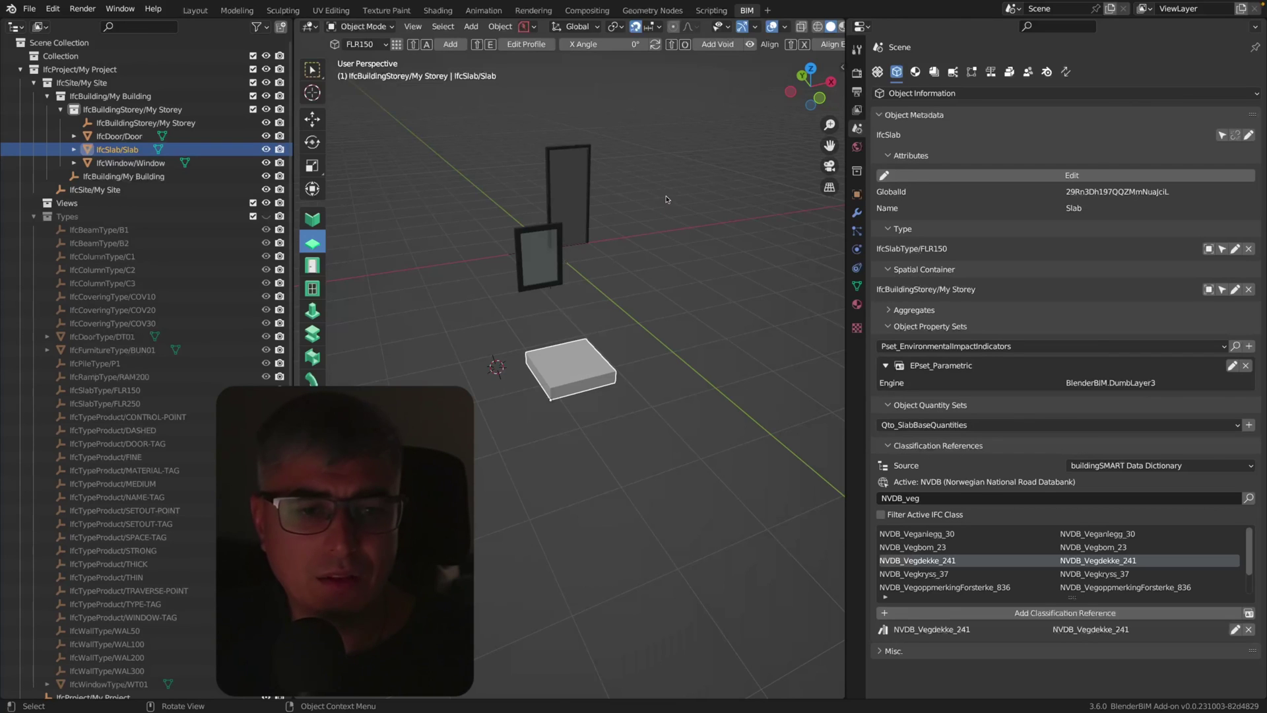
middle_click_drag(667, 200, 687, 214)
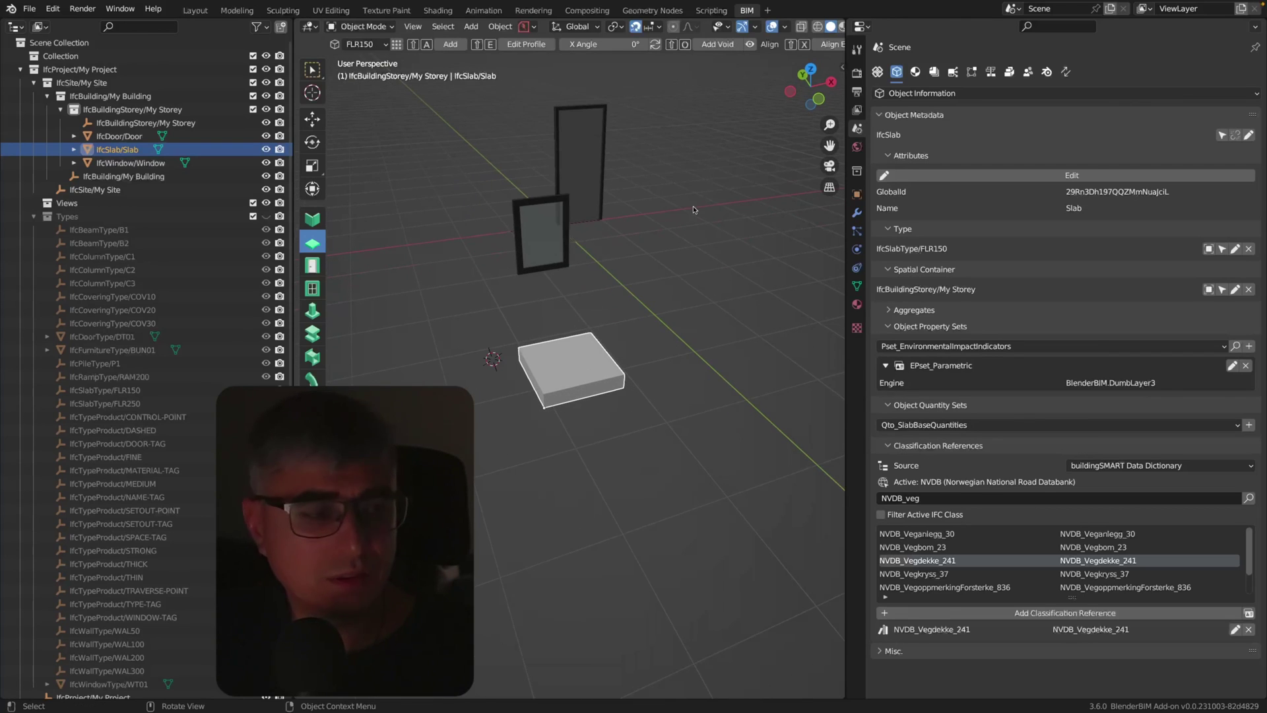
left_click(30, 9)
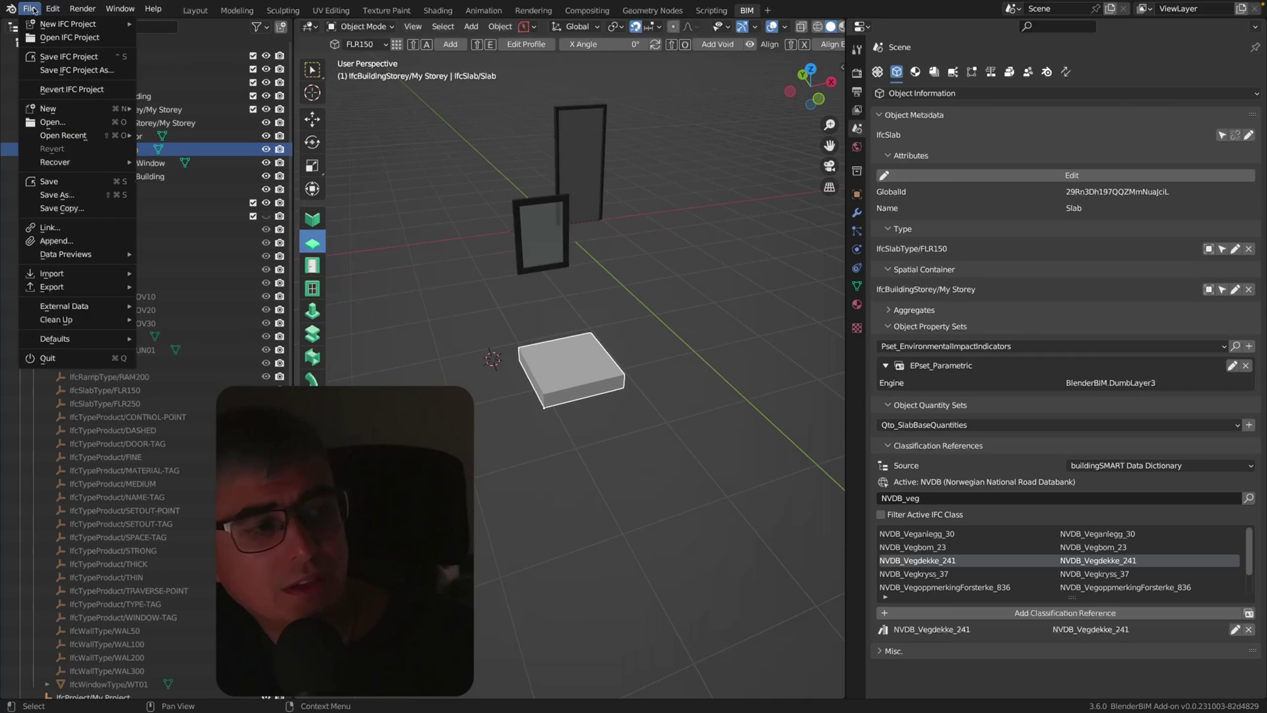
mouse_move(60, 108)
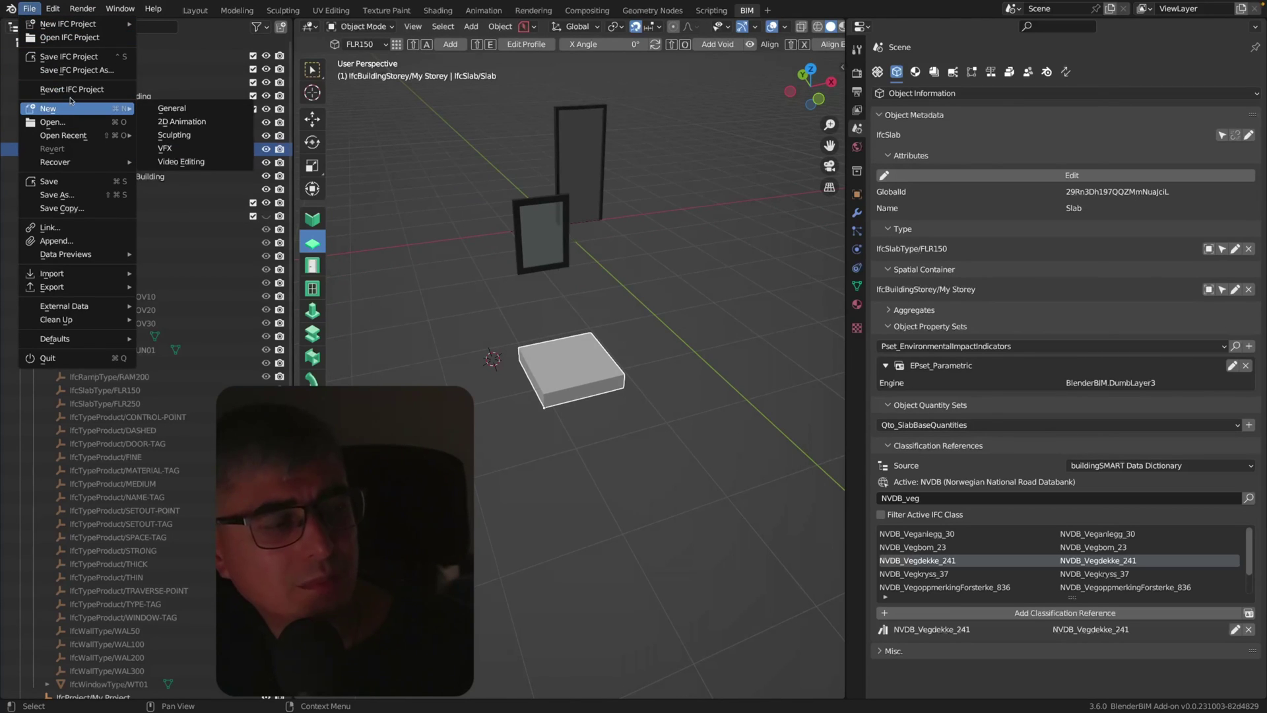
left_click(68, 56)
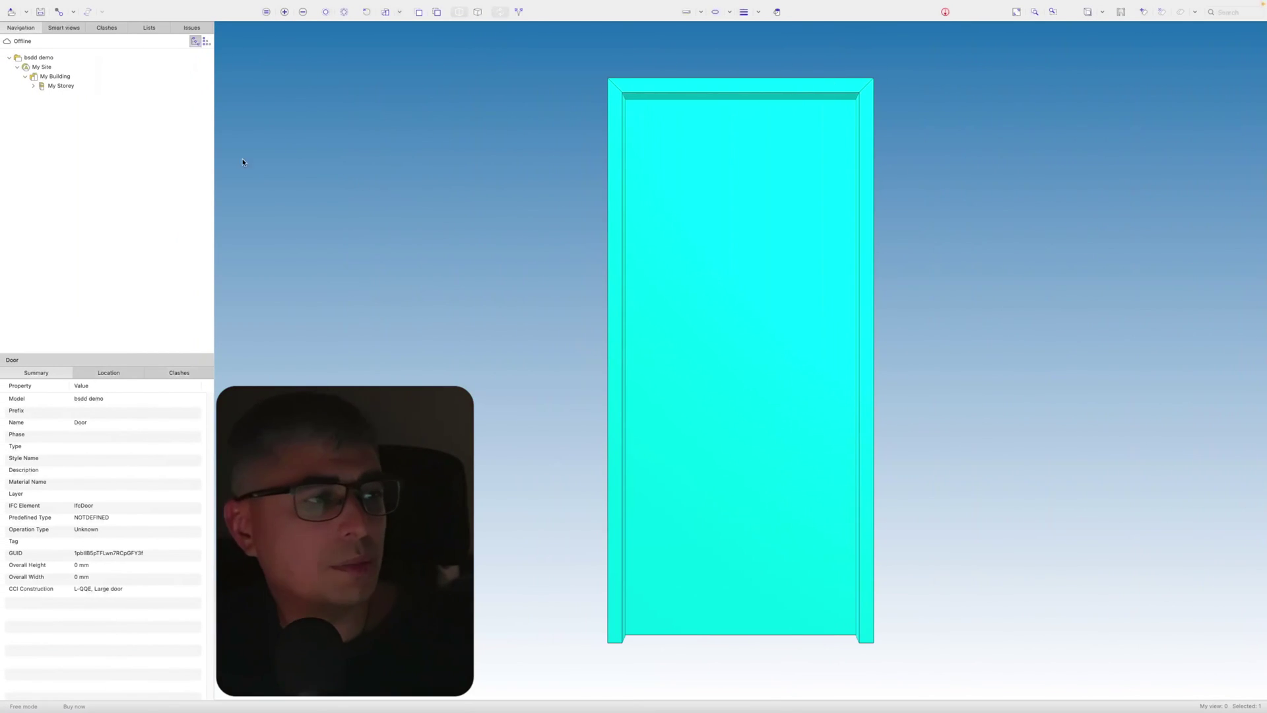
Reopen bsdd demo.ifc and check the window's EC002527 and slab's NVDB_Vegdekke_241 summaries.
left_click(12, 11)
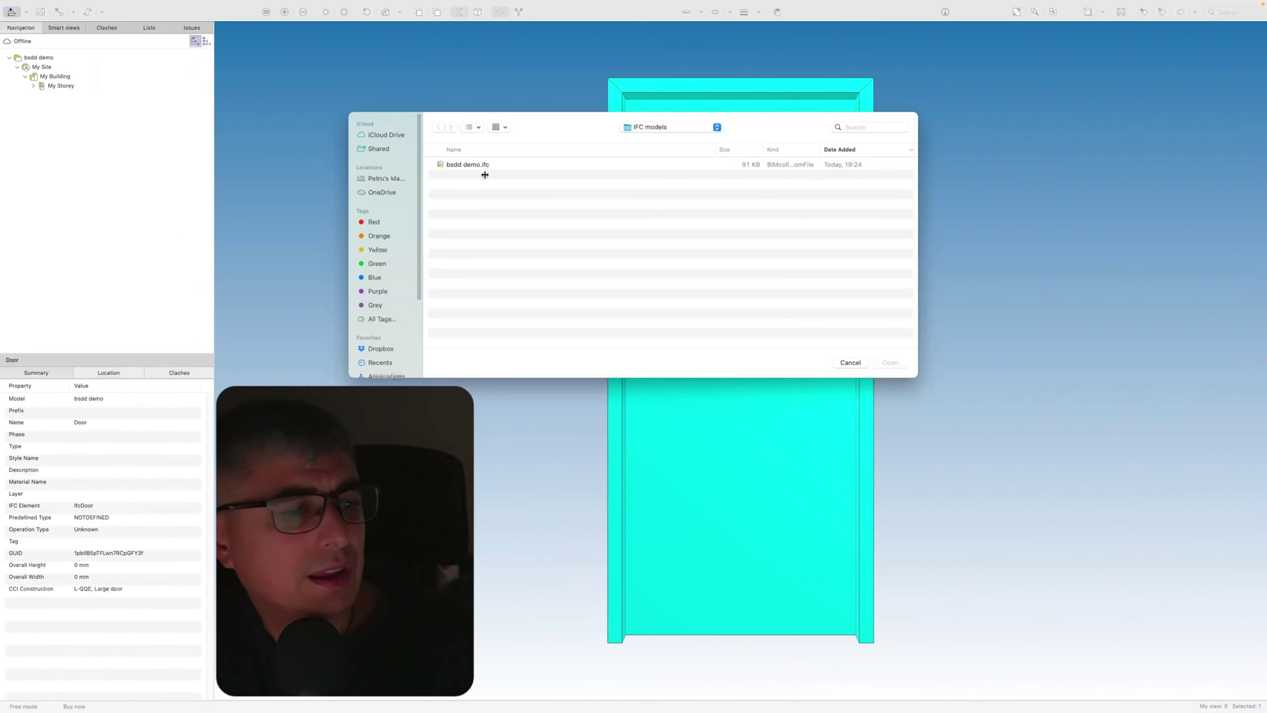
double_click(478, 165)
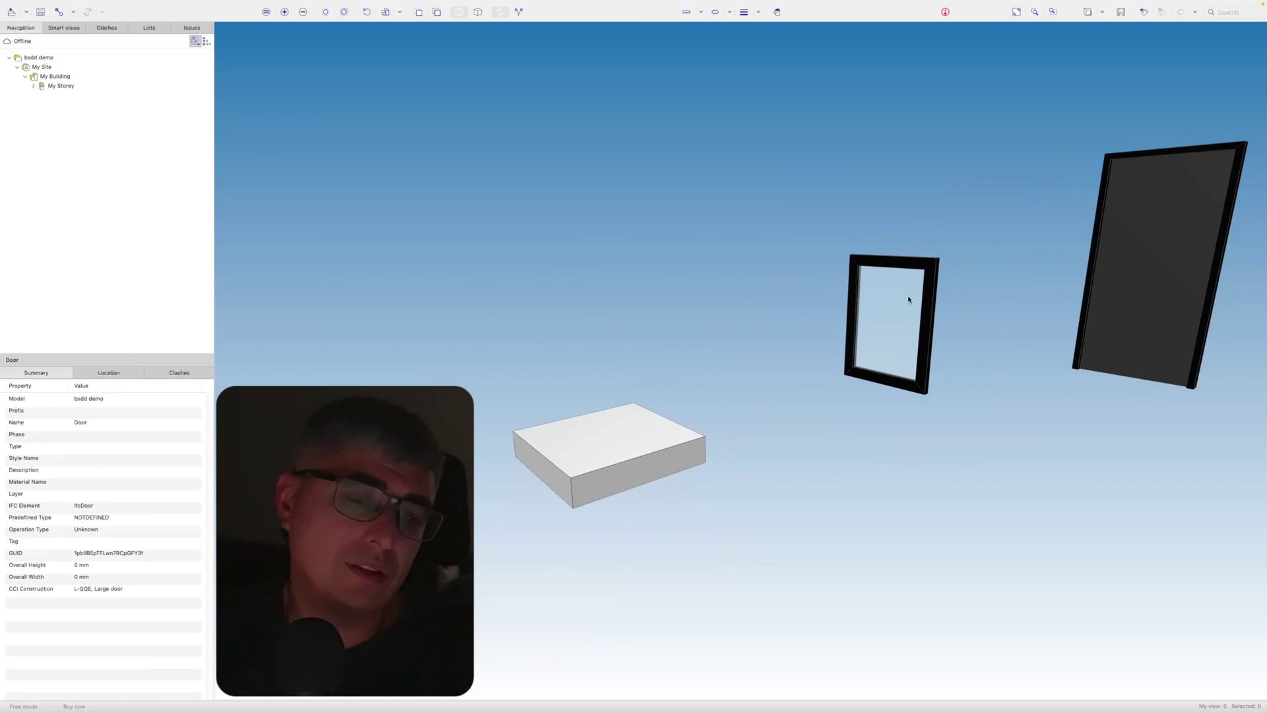
left_click(903, 293)
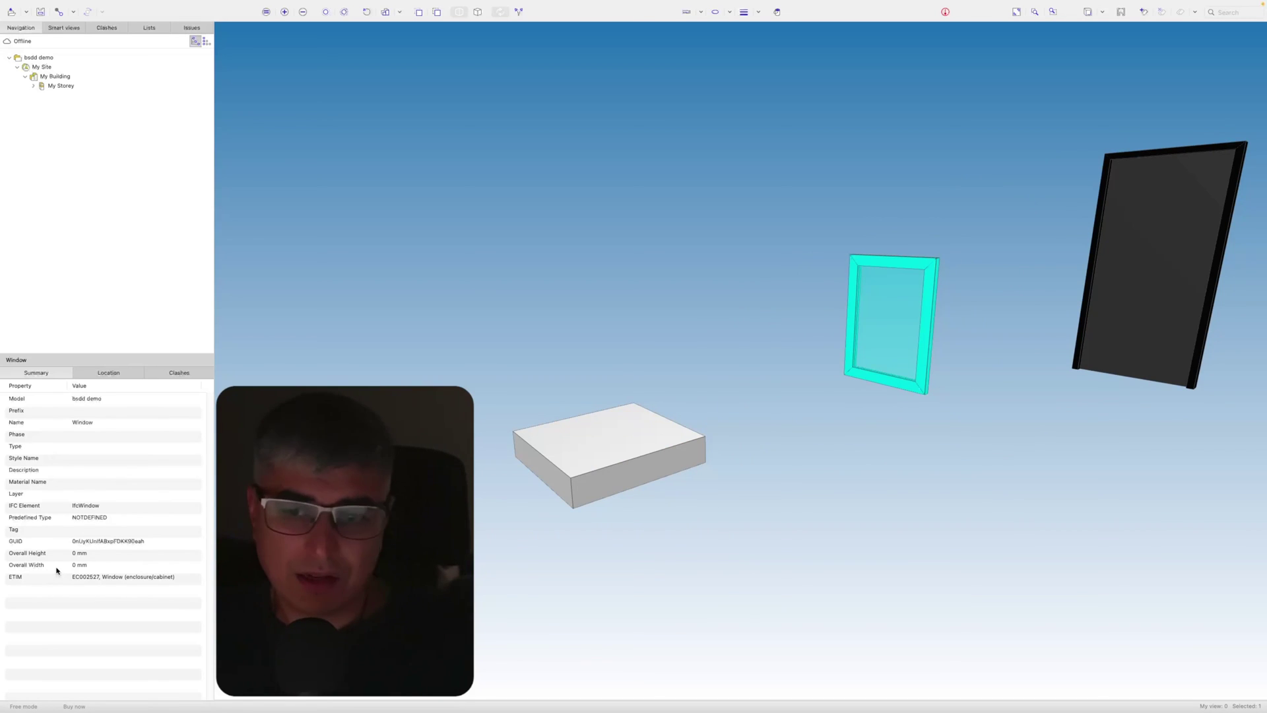
left_click(656, 439)
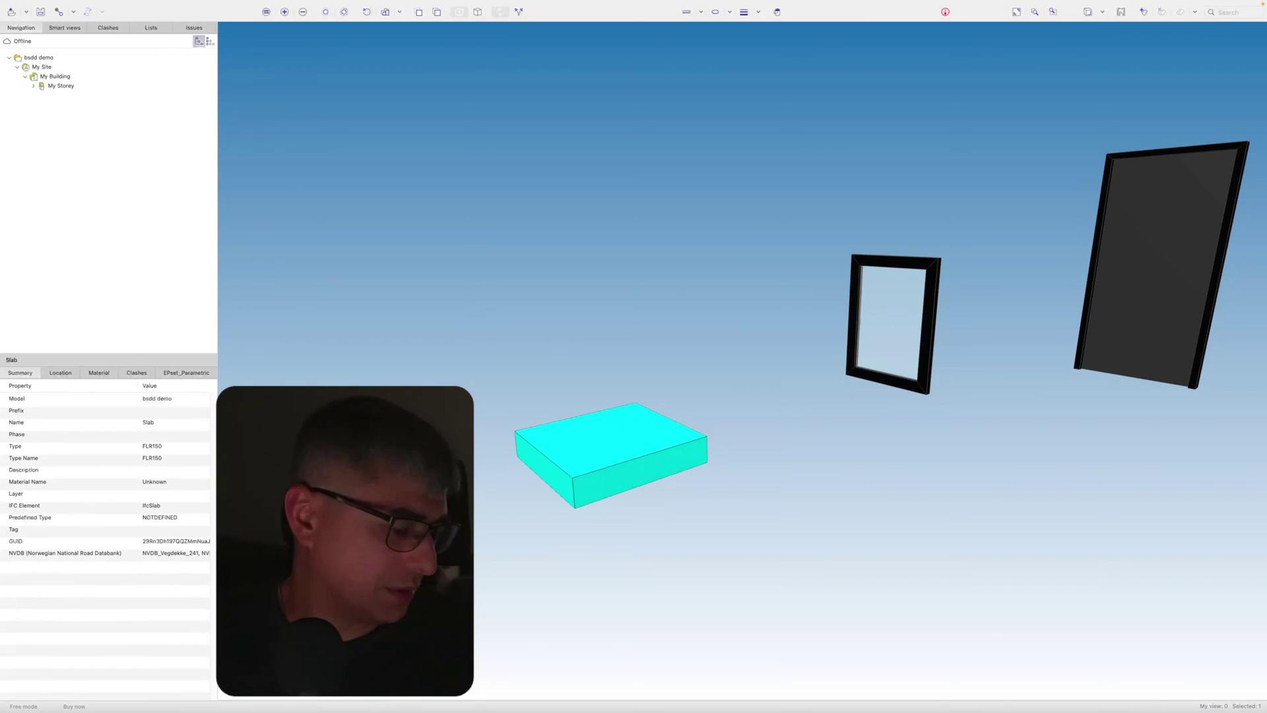
left_click_drag(213, 548, 315, 548)
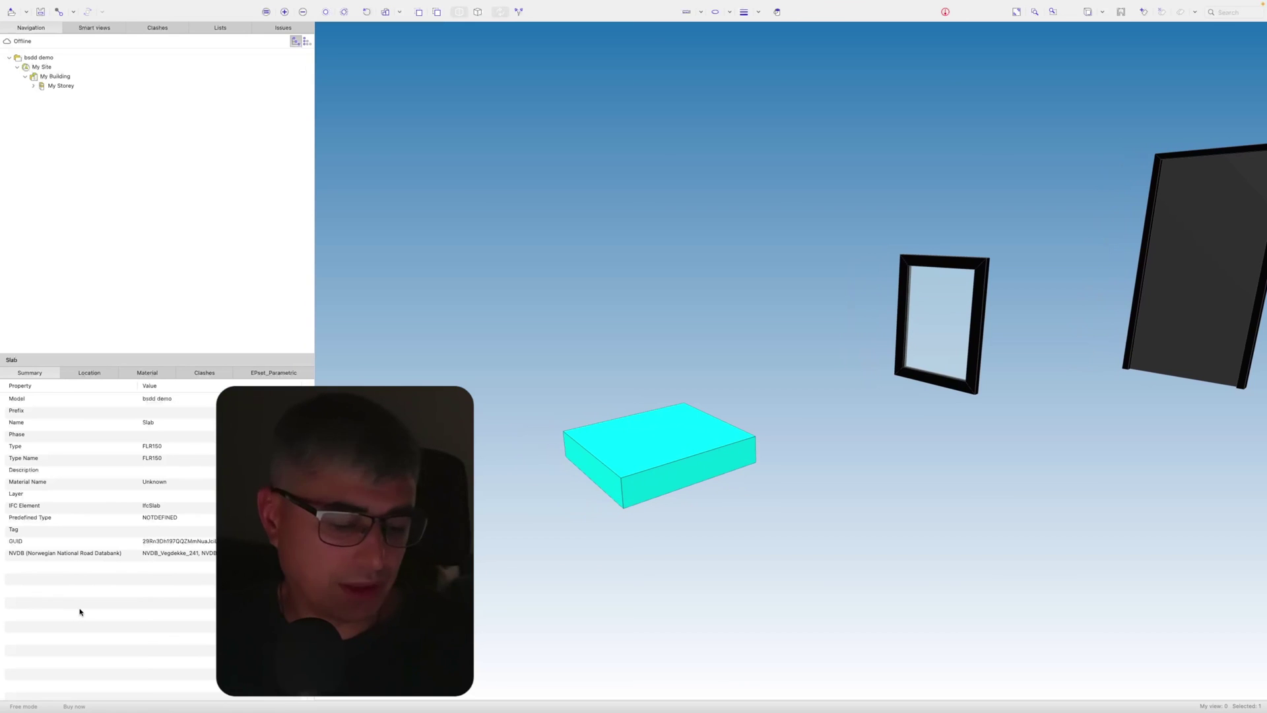